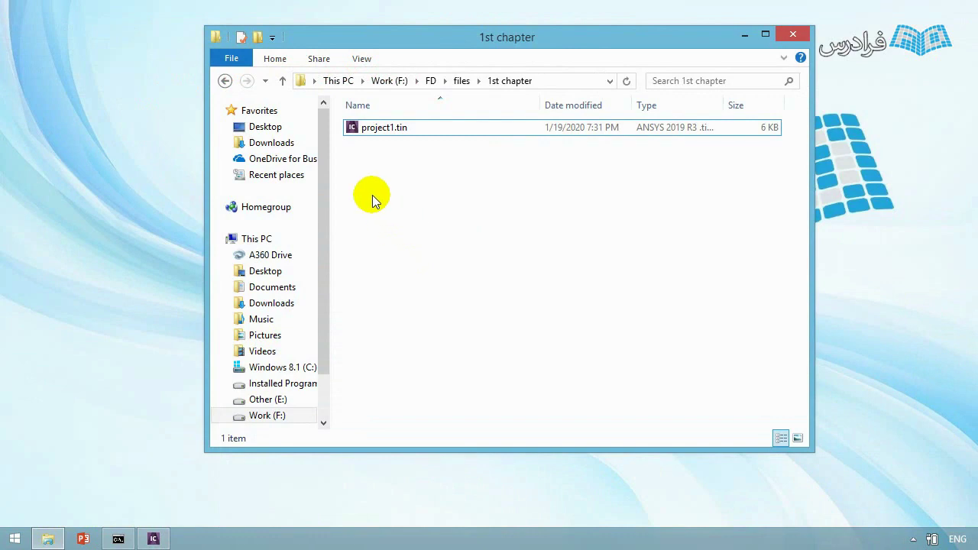
pyautogui.click(371, 132)
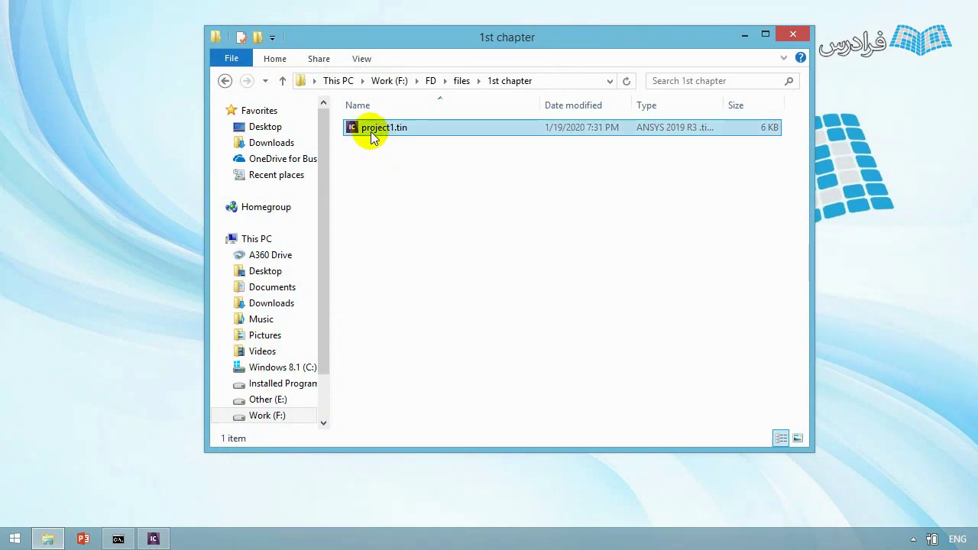
pyautogui.doubleClick(397, 136)
pyautogui.click(417, 132)
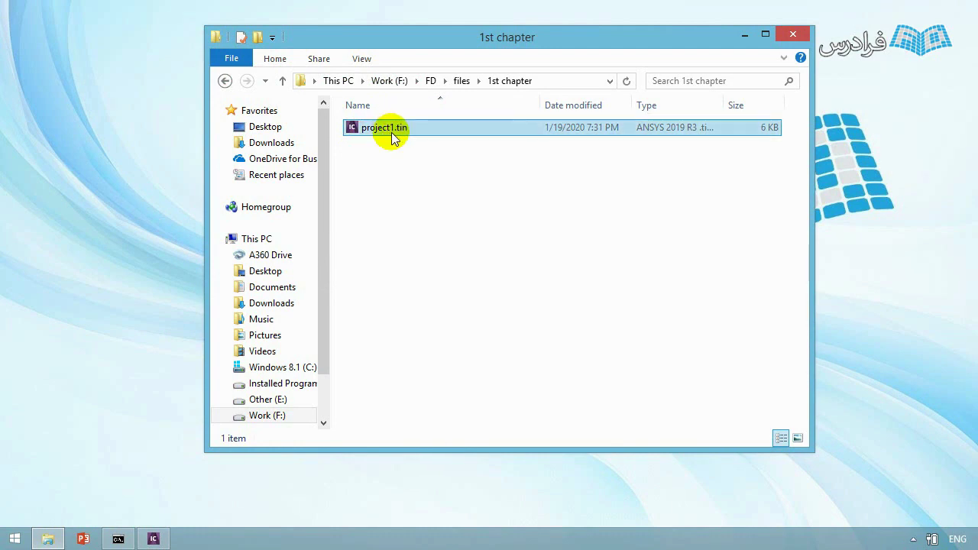
pyautogui.click(547, 80)
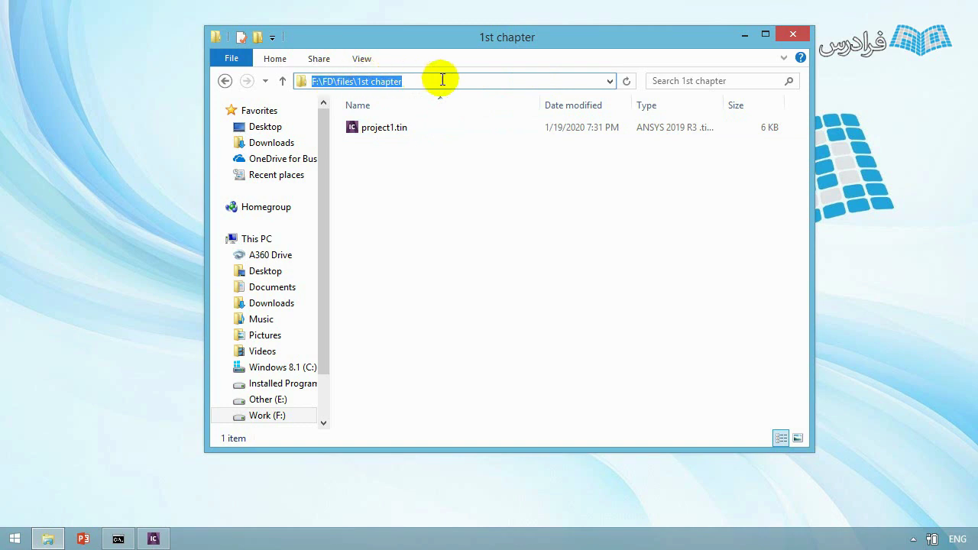
pyautogui.click(445, 170)
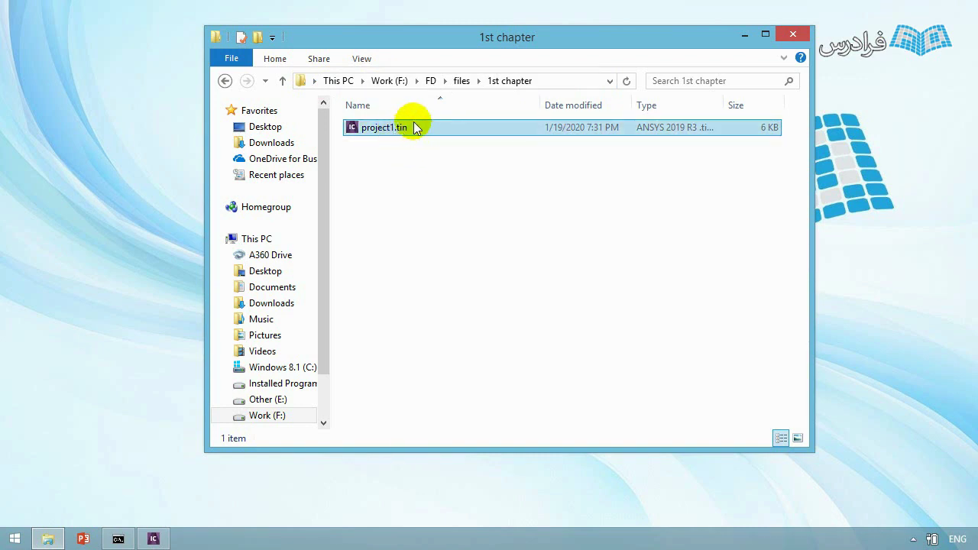
# - Turn the display of file name extensions off and back on for the 1st chapter folder
pyautogui.click(361, 60)
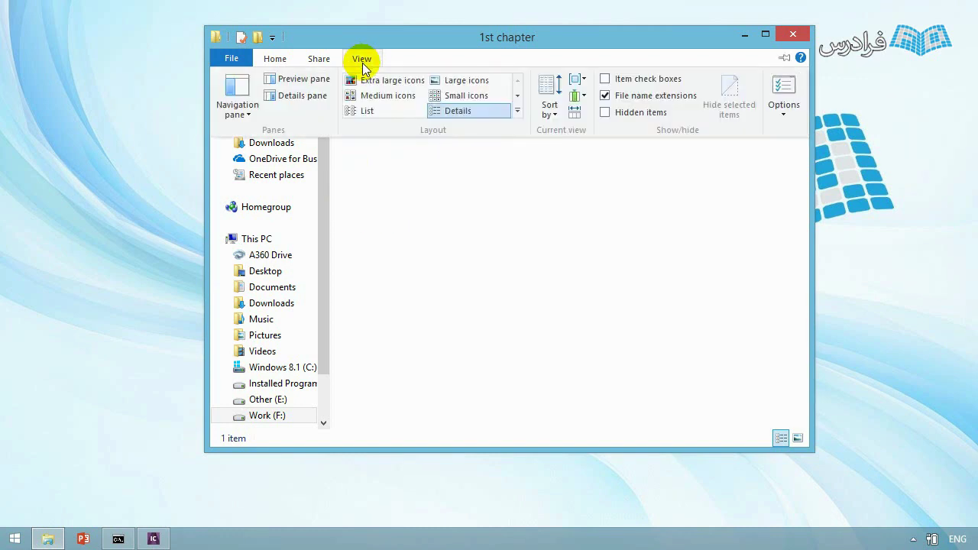
pyautogui.click(606, 95)
pyautogui.click(484, 126)
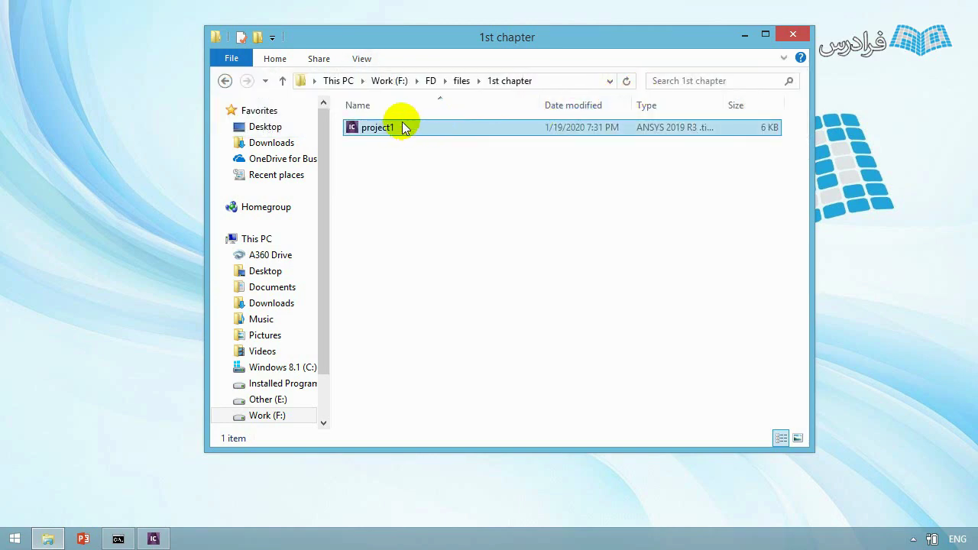
pyautogui.click(361, 59)
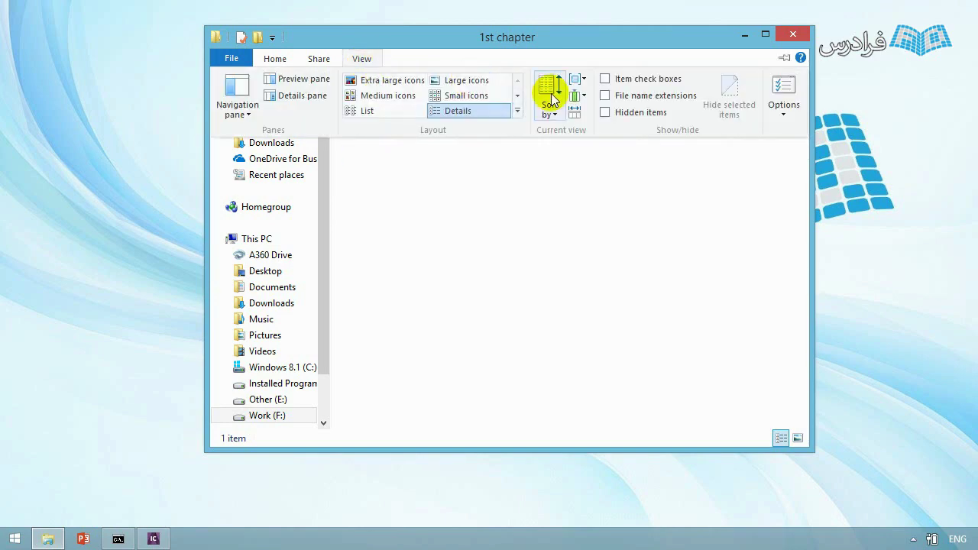
pyautogui.click(606, 97)
pyautogui.click(413, 127)
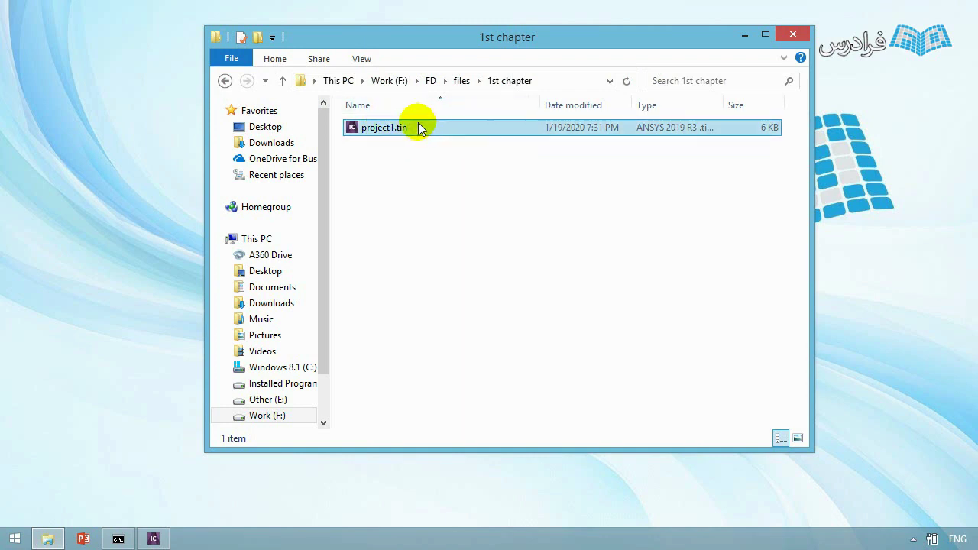
pyautogui.click(401, 158)
pyautogui.click(414, 127)
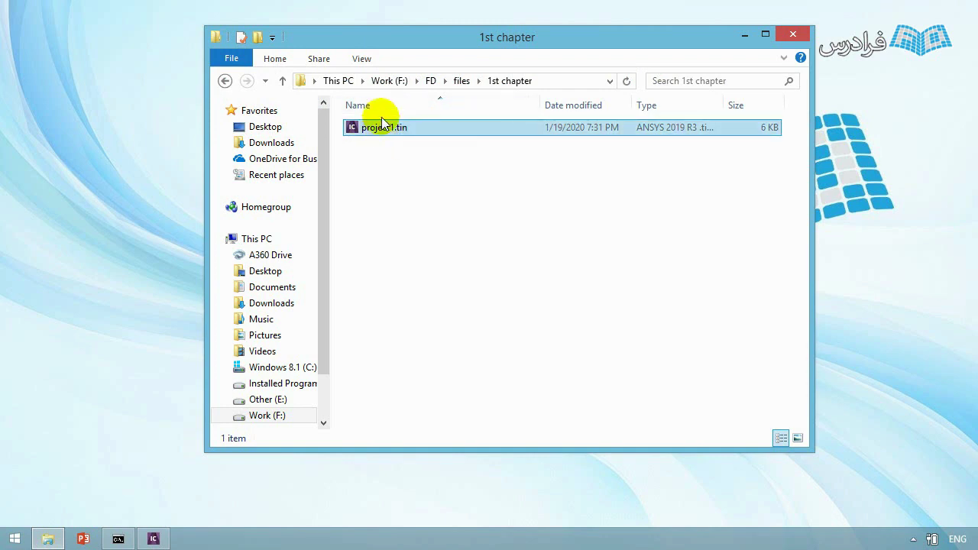
pyautogui.click(413, 145)
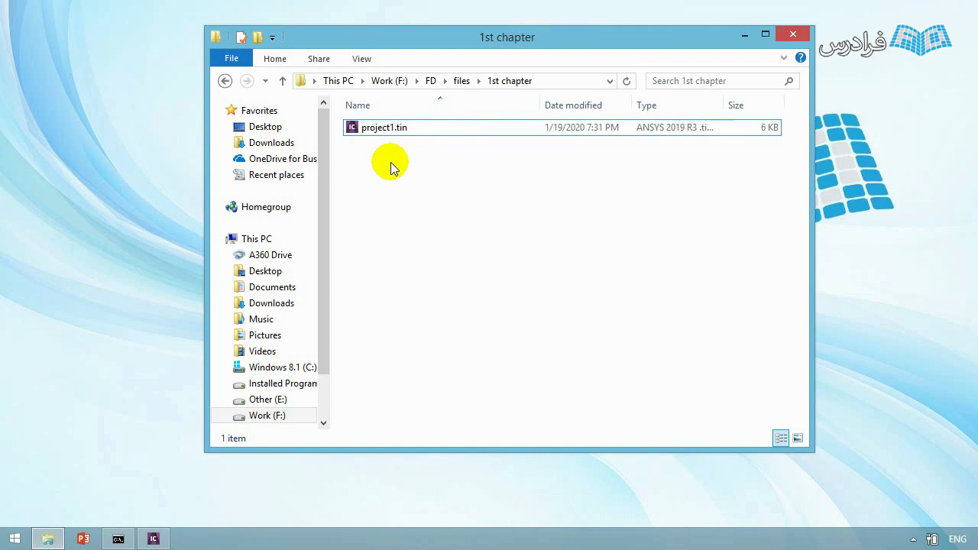
# - Copy the full path of the 1st chapter folder that contains project1.tin
pyautogui.click(557, 81)
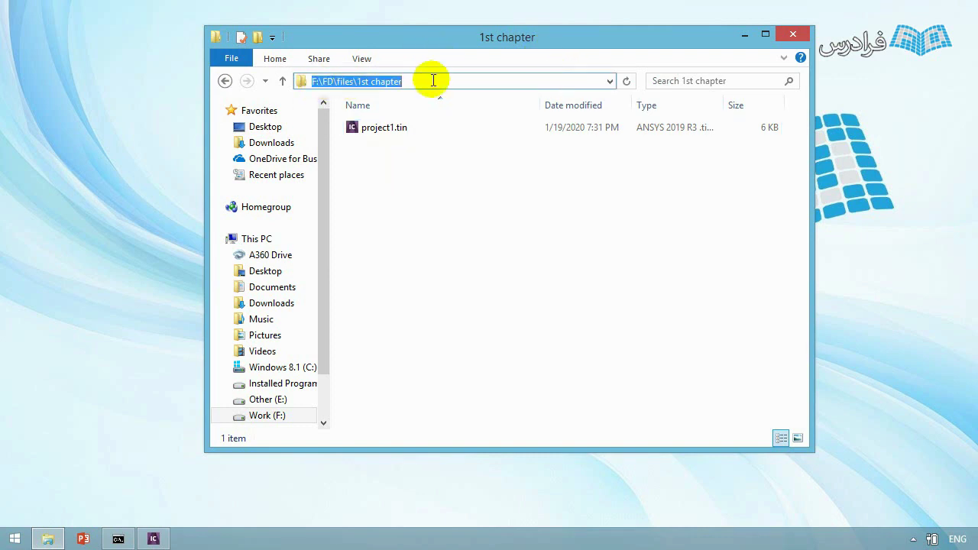
pyautogui.rightClick(432, 86)
pyautogui.click(468, 129)
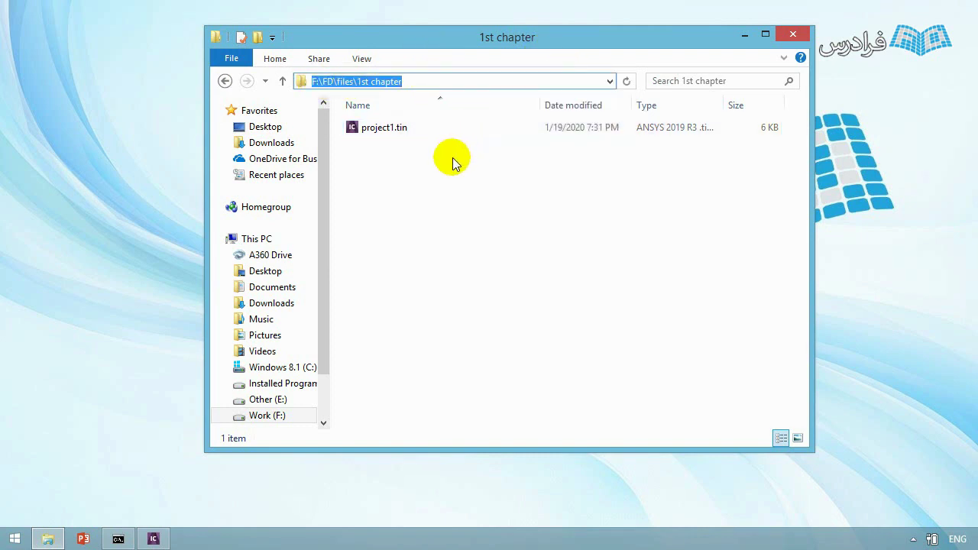
pyautogui.click(375, 126)
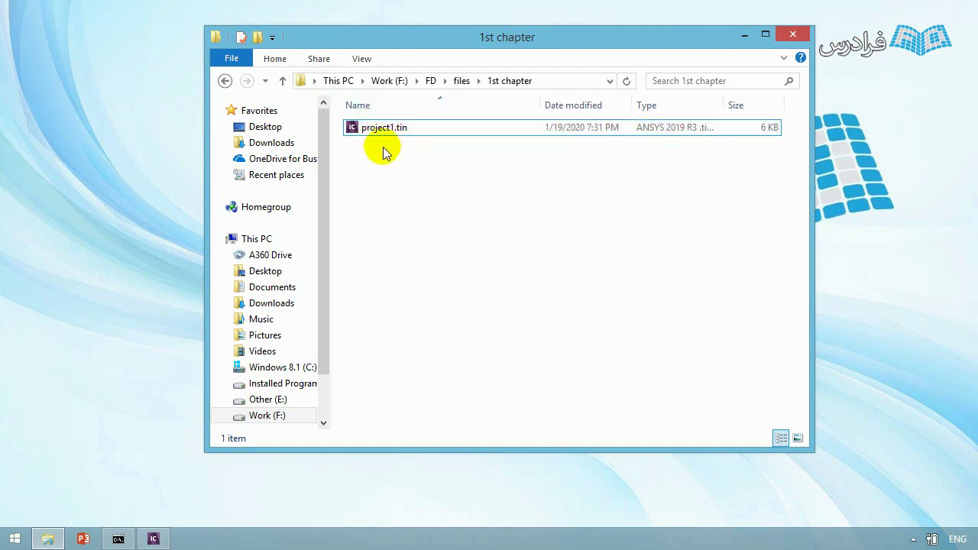
# - Switch to ICEM CFD and change the working directory to F:\FD\files\1st chapter using the copied path
pyautogui.click(153, 538)
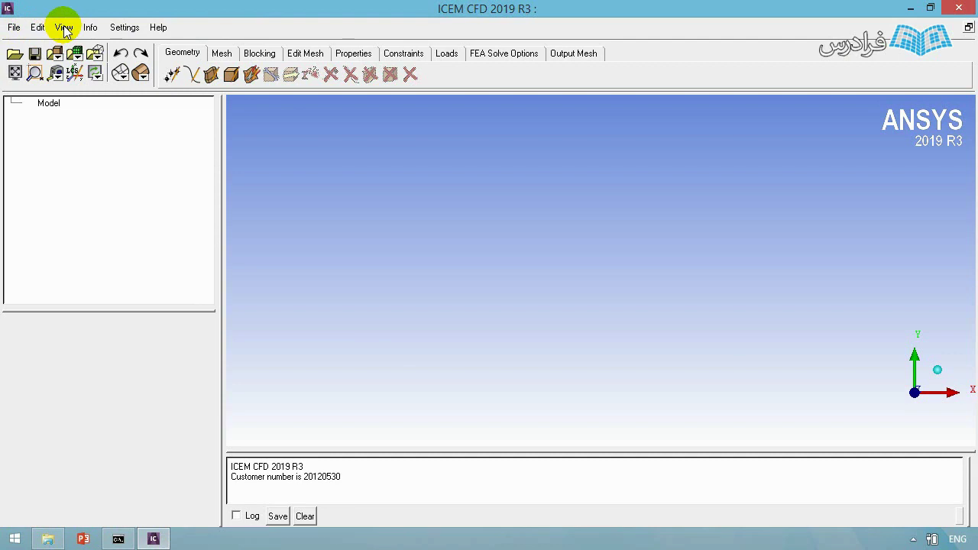
pyautogui.click(14, 28)
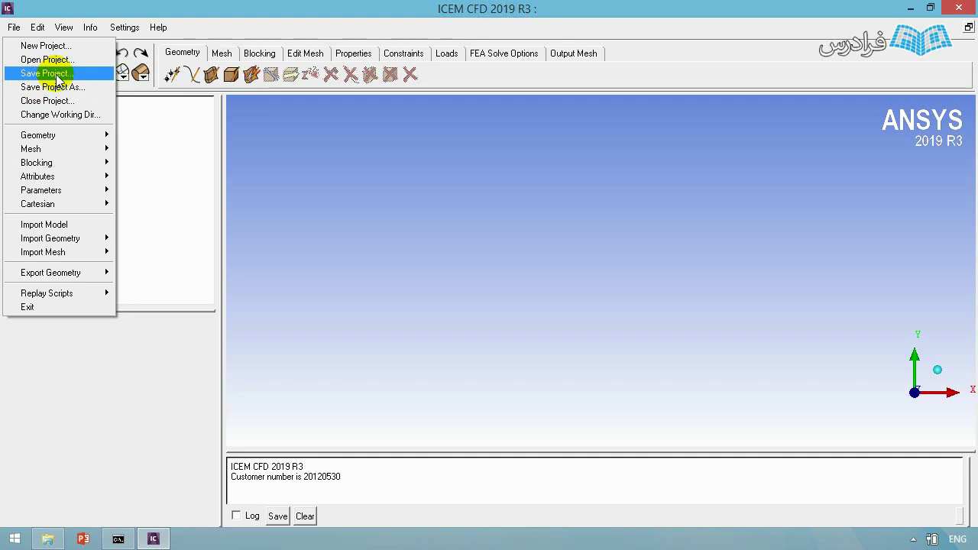
pyautogui.click(68, 117)
pyautogui.doubleClick(517, 264)
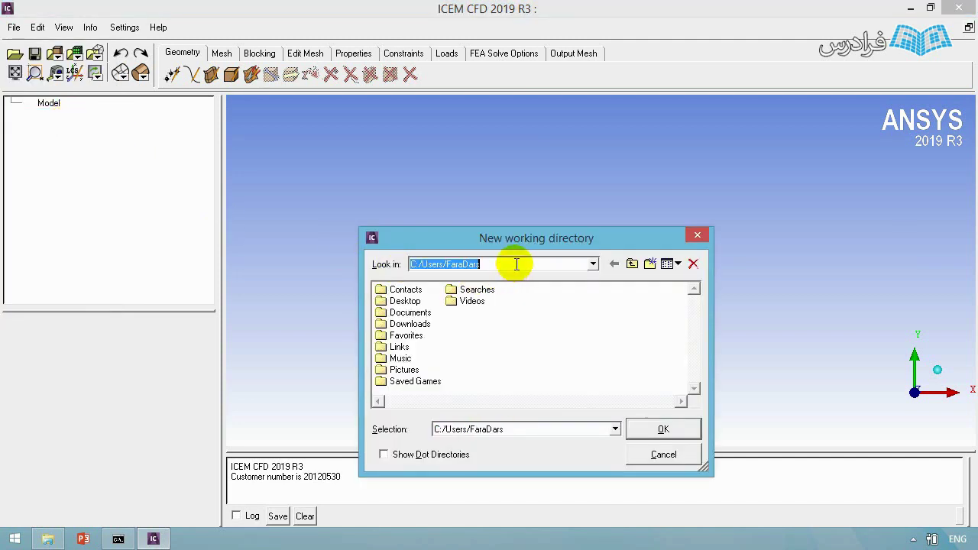
pyautogui.hotkey('ctrl', 'v')
pyautogui.press('Return')
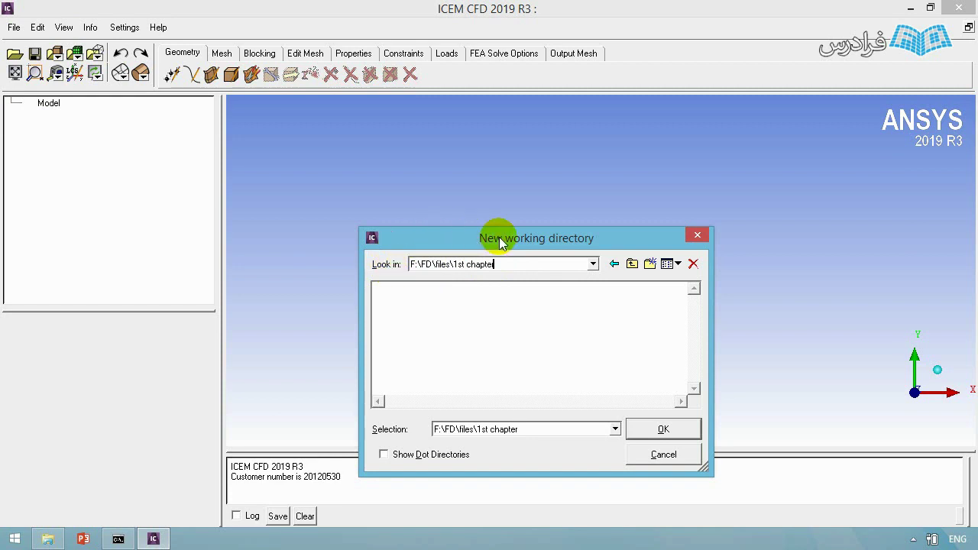
pyautogui.moveTo(498, 243); pyautogui.dragTo(483, 154)
pyautogui.click(646, 344)
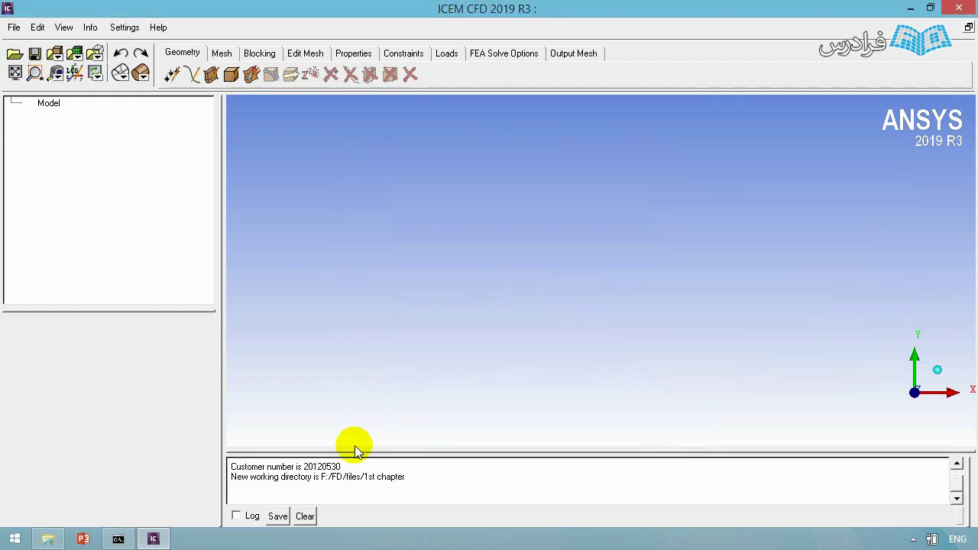
pyautogui.moveTo(230, 477); pyautogui.dragTo(427, 475)
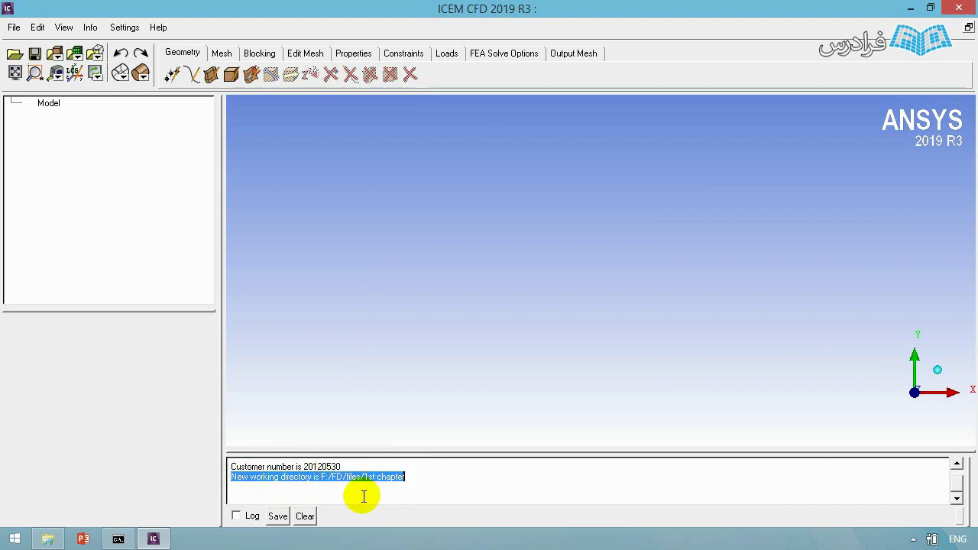
pyautogui.click(276, 466)
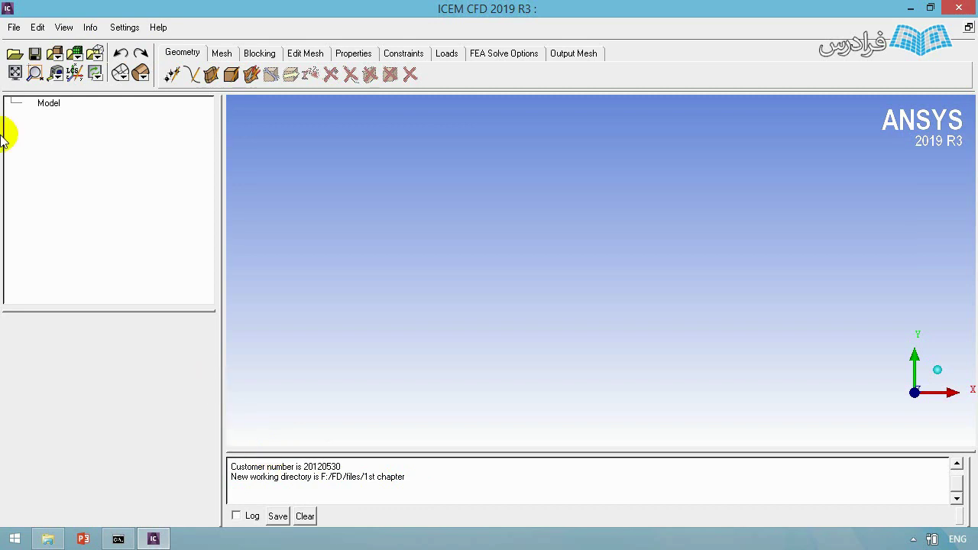
# - Open the geometry file project1.tin from the working directory
pyautogui.click(14, 27)
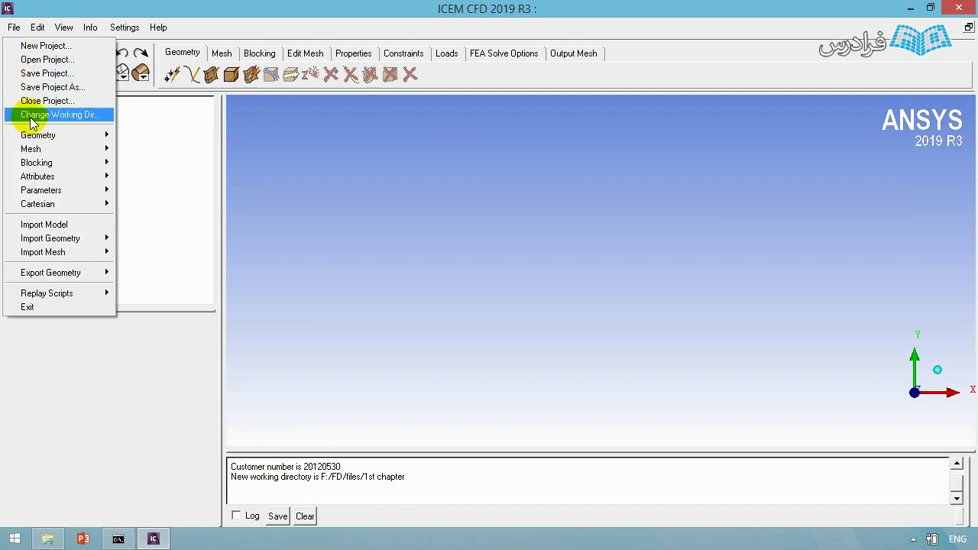
pyautogui.moveTo(55, 208)
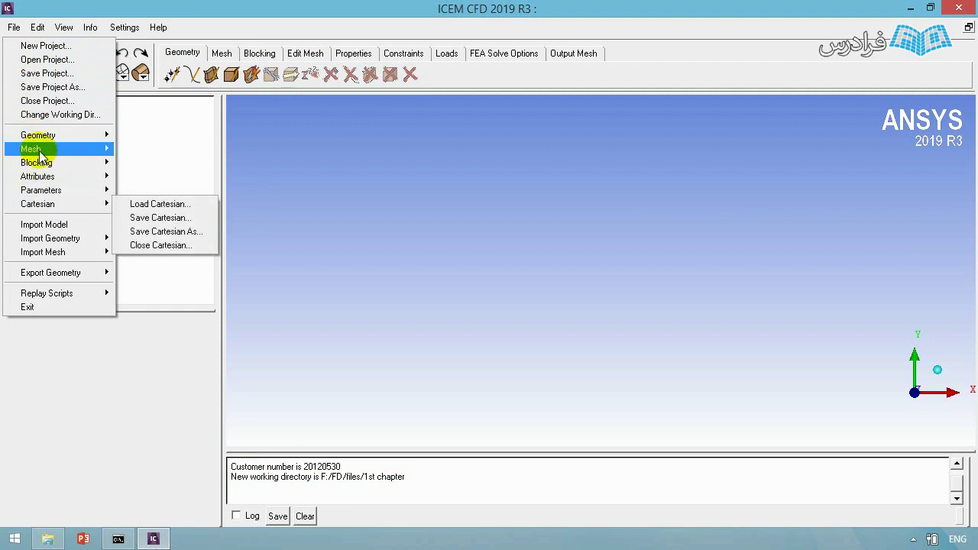
pyautogui.moveTo(62, 138)
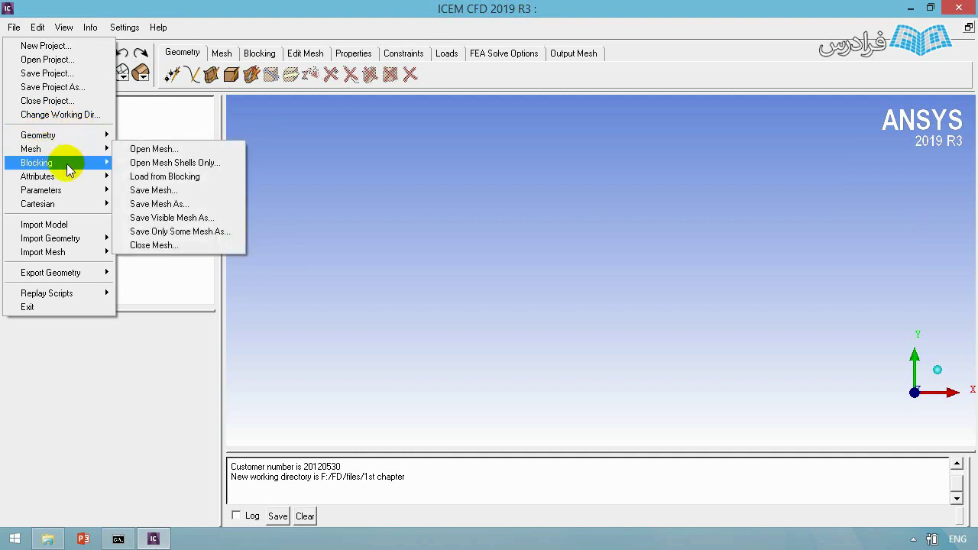
pyautogui.moveTo(60, 183)
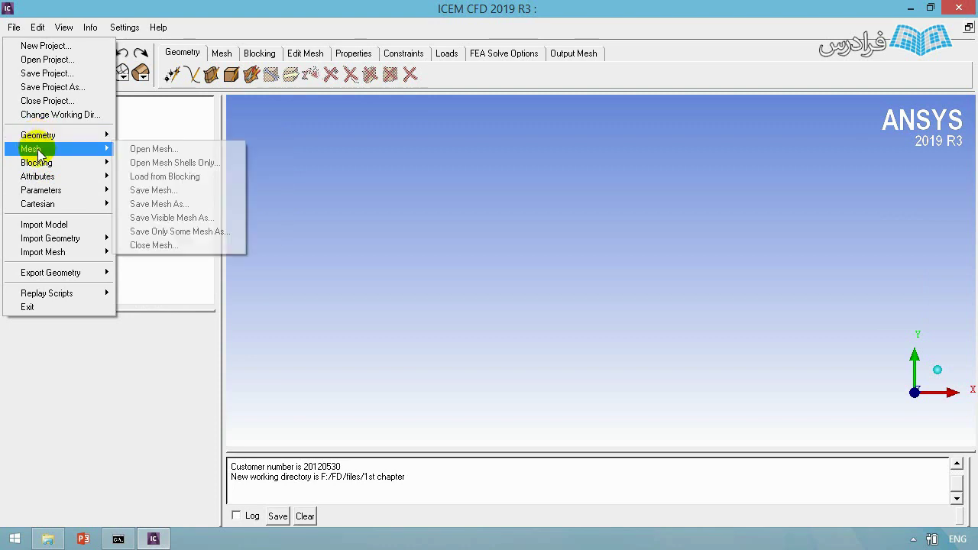
pyautogui.moveTo(40, 160)
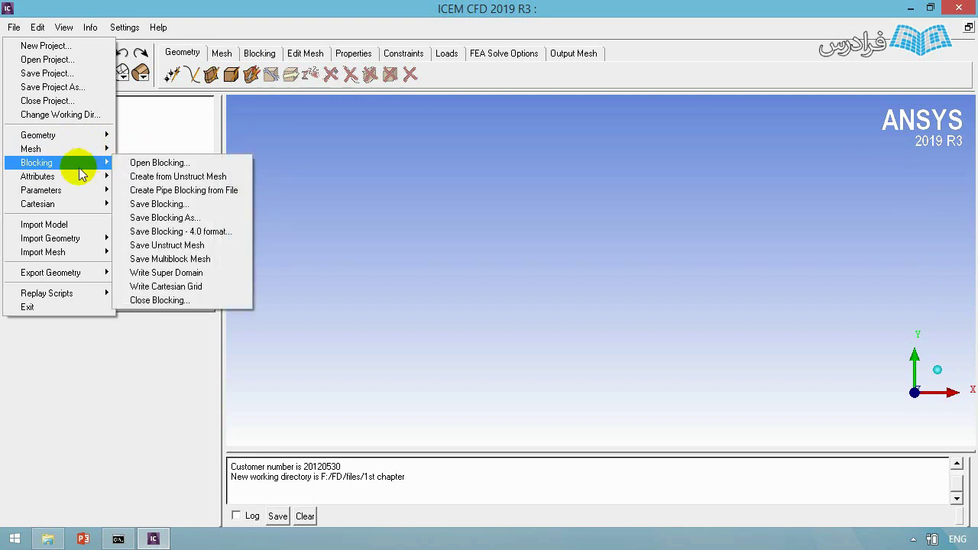
pyautogui.moveTo(79, 241)
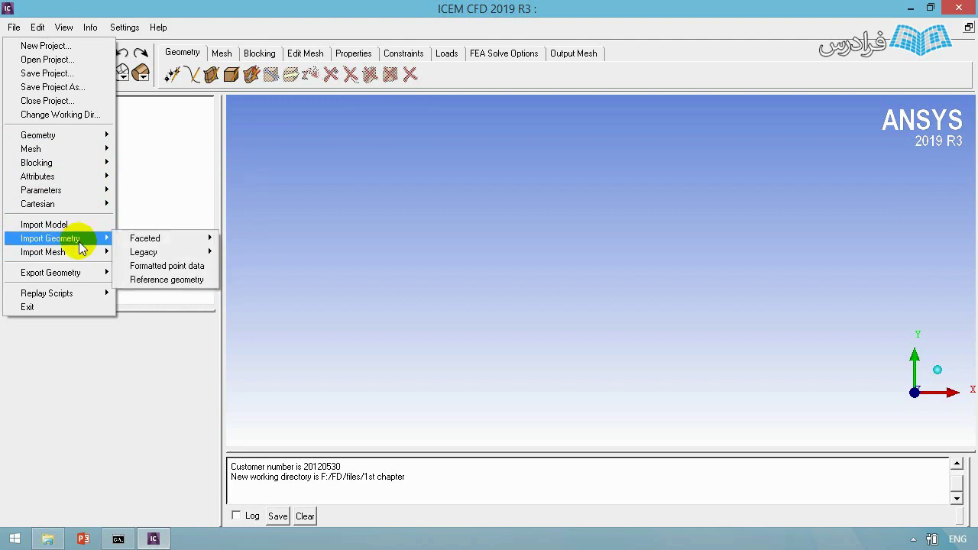
pyautogui.moveTo(160, 240)
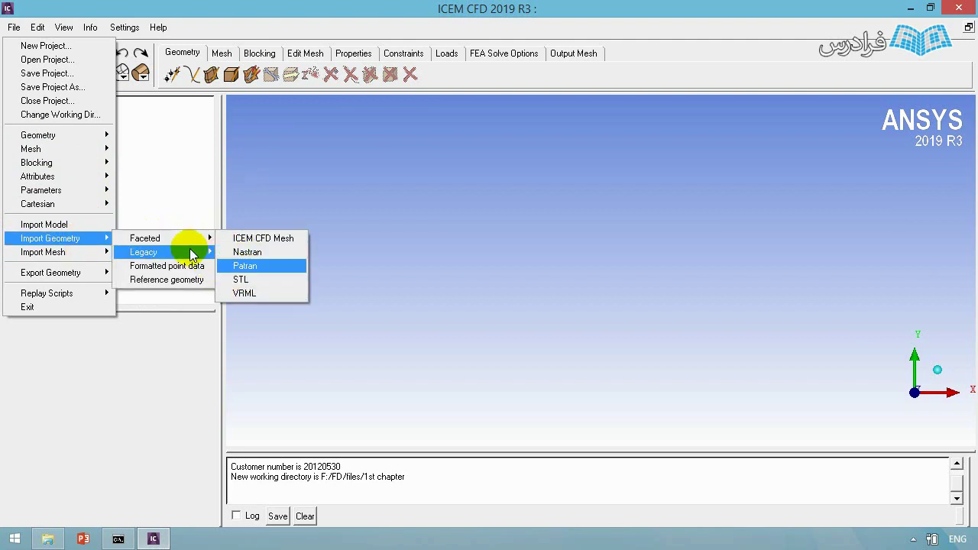
pyautogui.moveTo(184, 252)
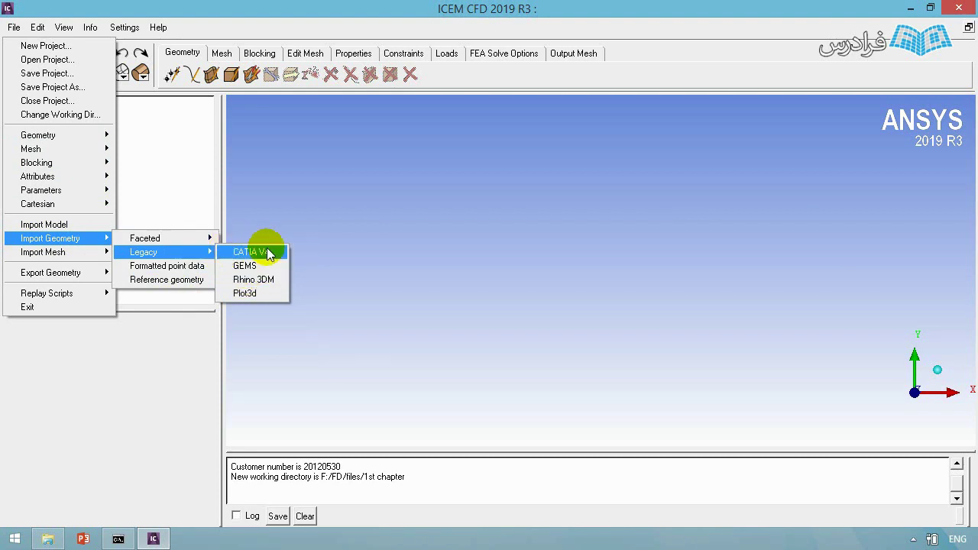
pyautogui.moveTo(49, 141)
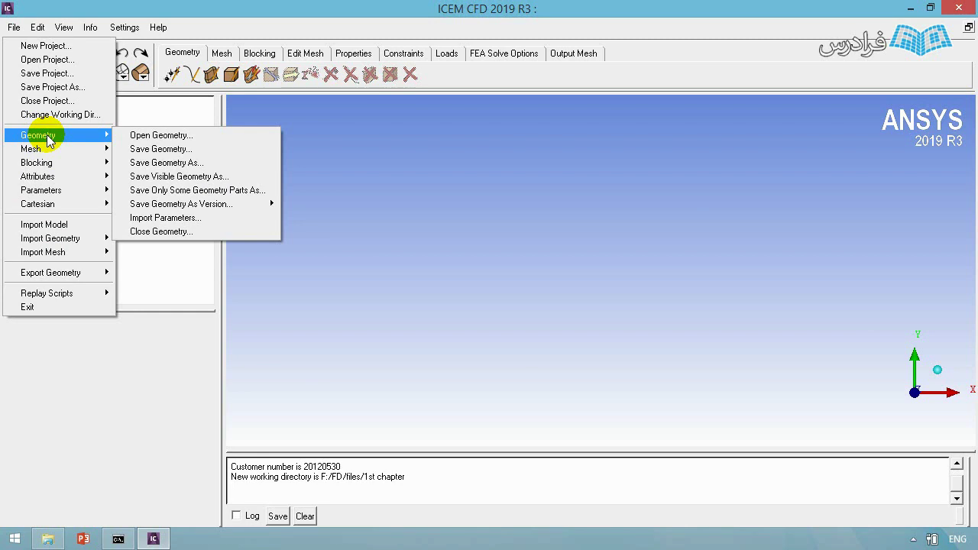
pyautogui.click(153, 136)
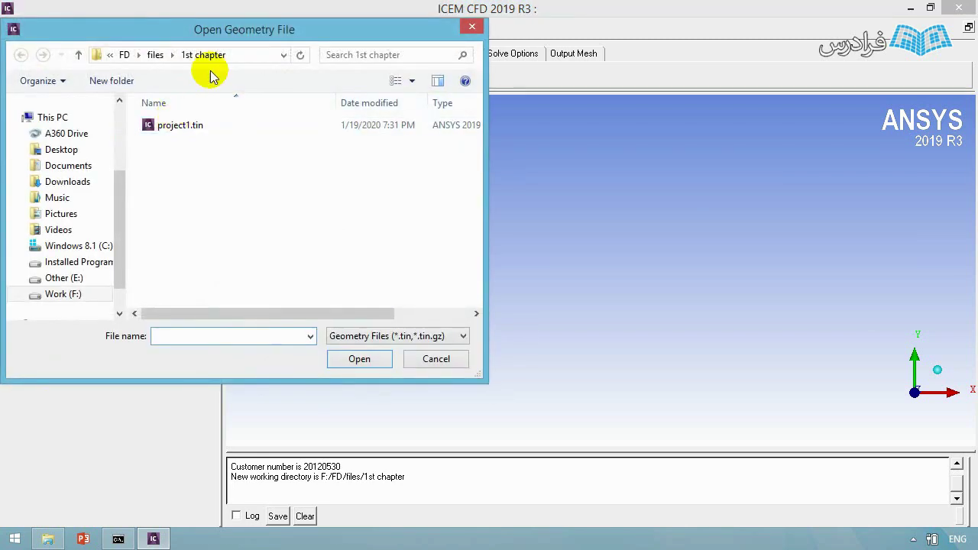
pyautogui.doubleClick(186, 125)
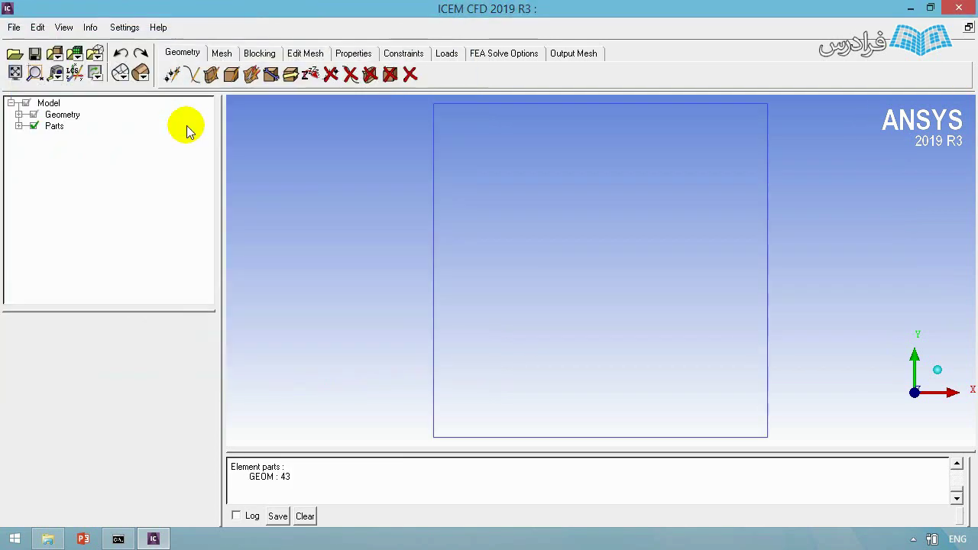
pyautogui.moveTo(622, 211); pyautogui.dragTo(620, 334, button='right')
pyautogui.moveTo(620, 334); pyautogui.dragTo(528, 378)
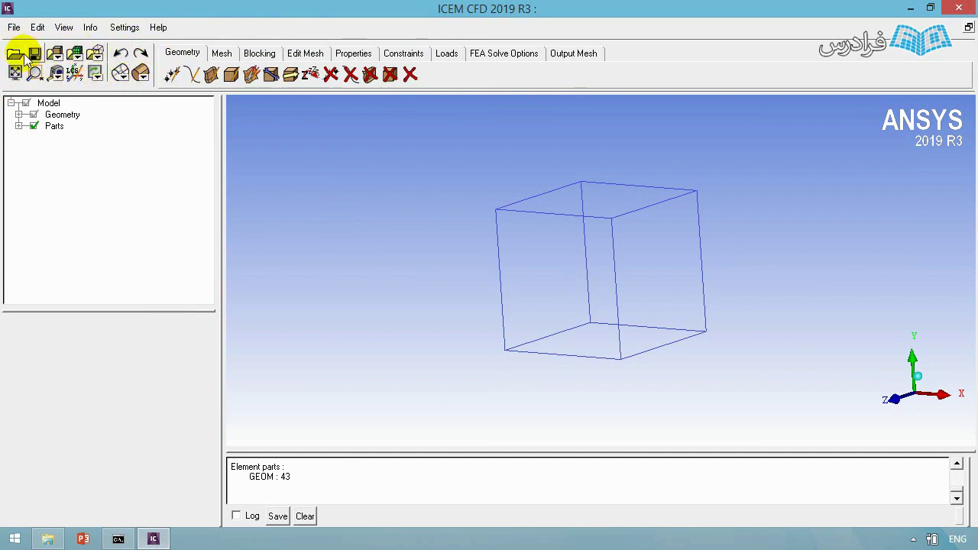
pyautogui.click(13, 27)
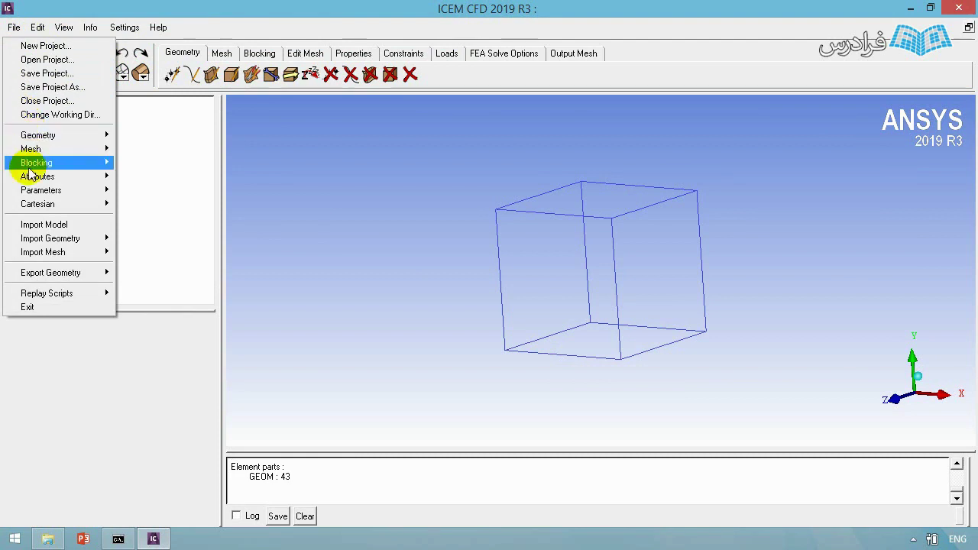
pyautogui.click(153, 109)
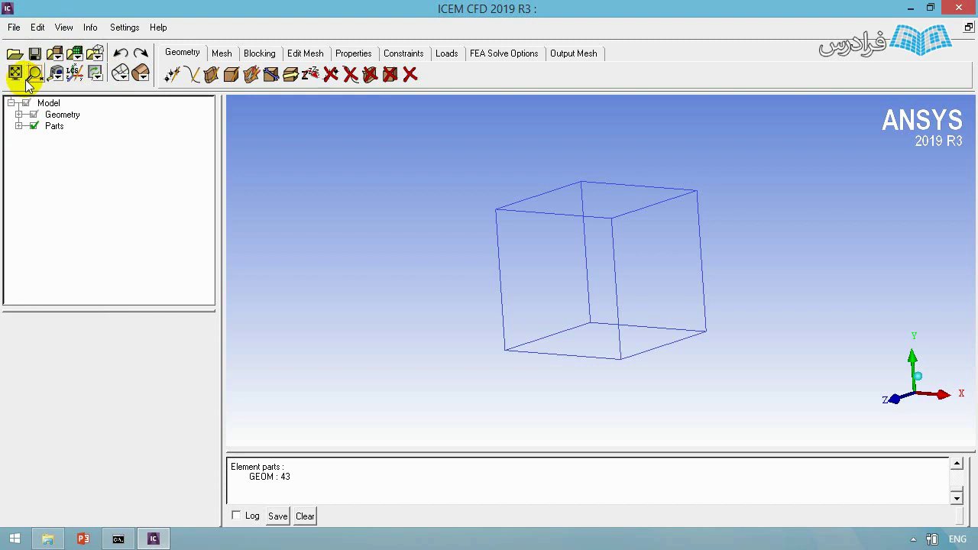
pyautogui.click(141, 73)
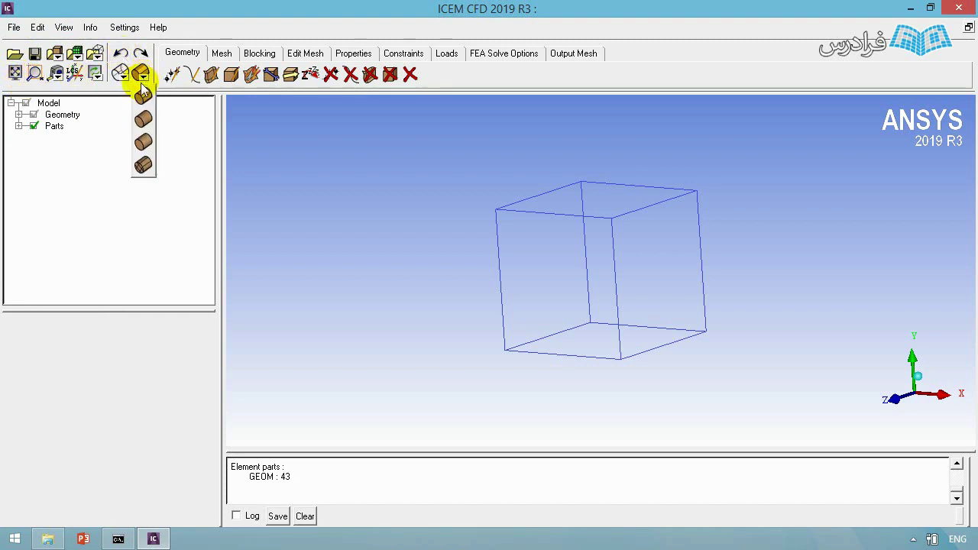
pyautogui.click(169, 117)
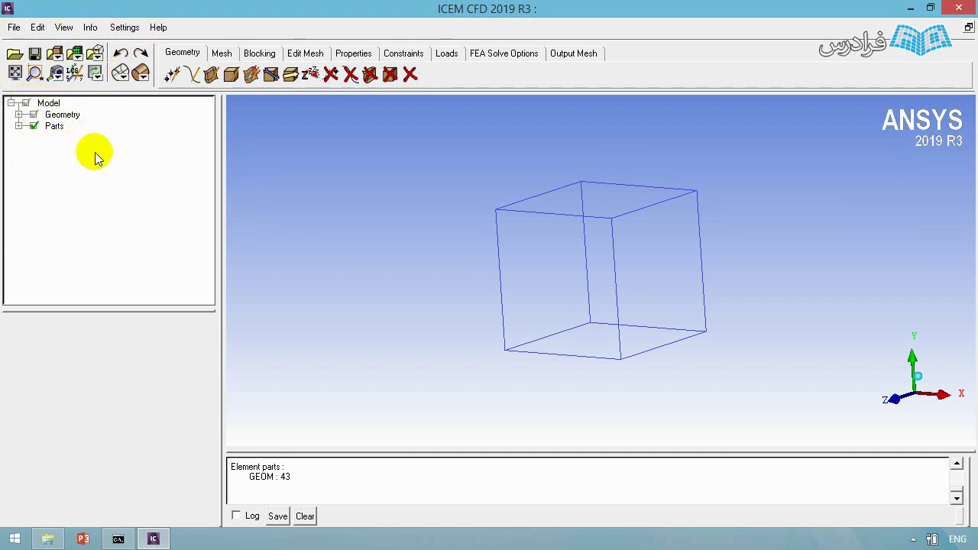
# - Expand the model's Parts and Geometry branches, show the Points, and toggle the Surfaces on and back off
pyautogui.click(19, 125)
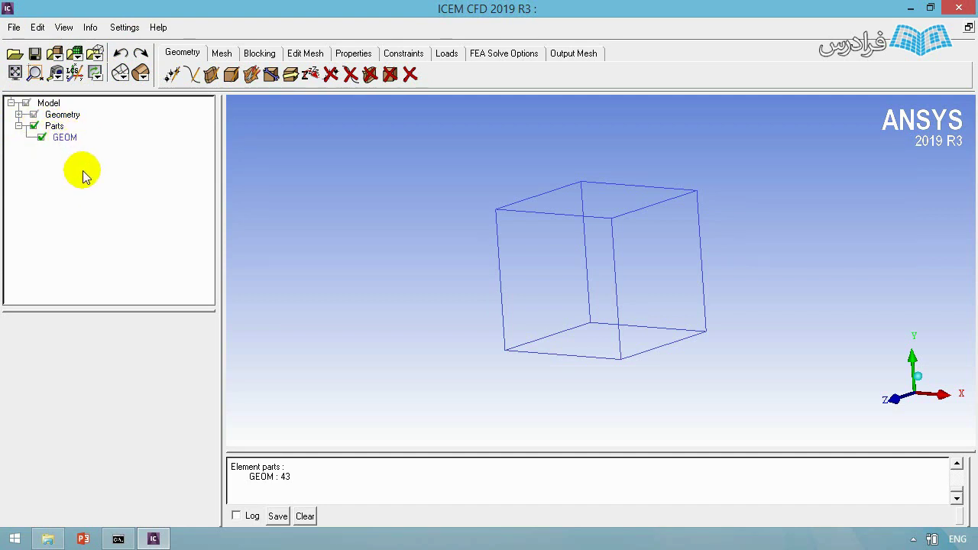
pyautogui.click(18, 113)
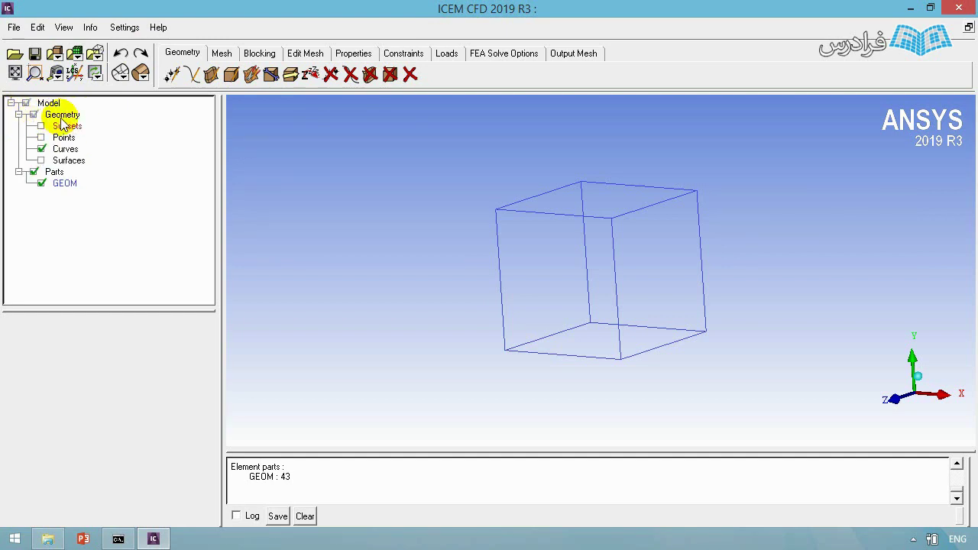
pyautogui.click(41, 137)
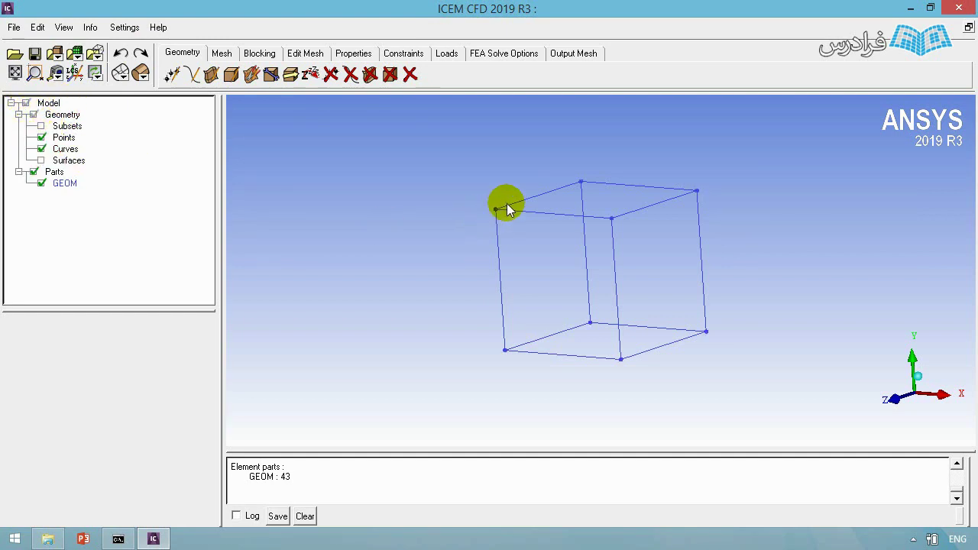
pyautogui.click(42, 161)
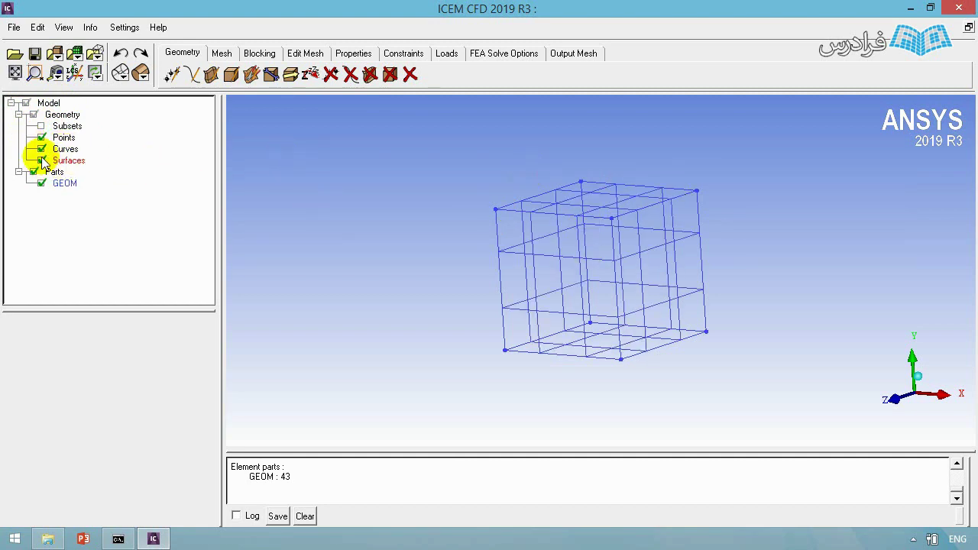
pyautogui.click(42, 162)
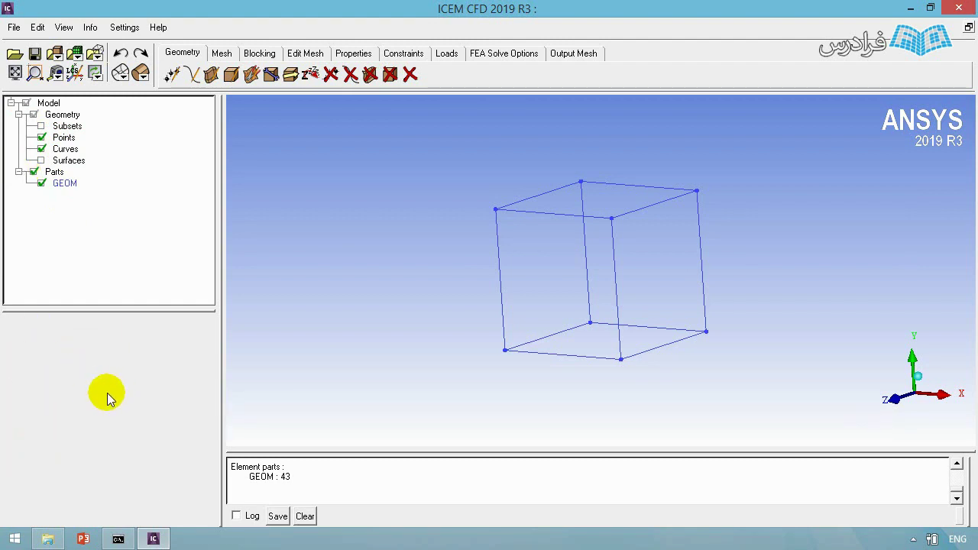
# - Examine the options of the Create Point and Create/Modify Surface tools and dismiss them without creating anything
pyautogui.click(172, 77)
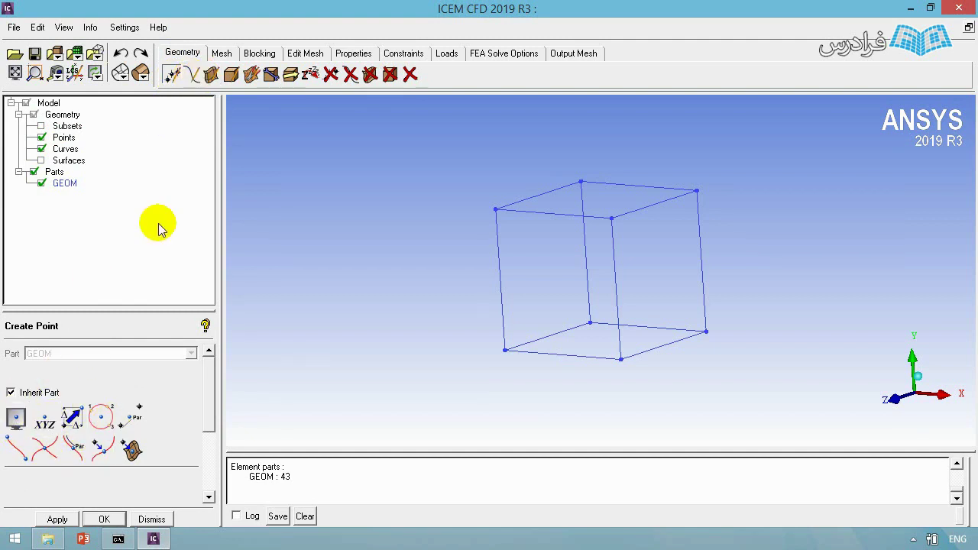
pyautogui.click(201, 74)
pyautogui.click(211, 75)
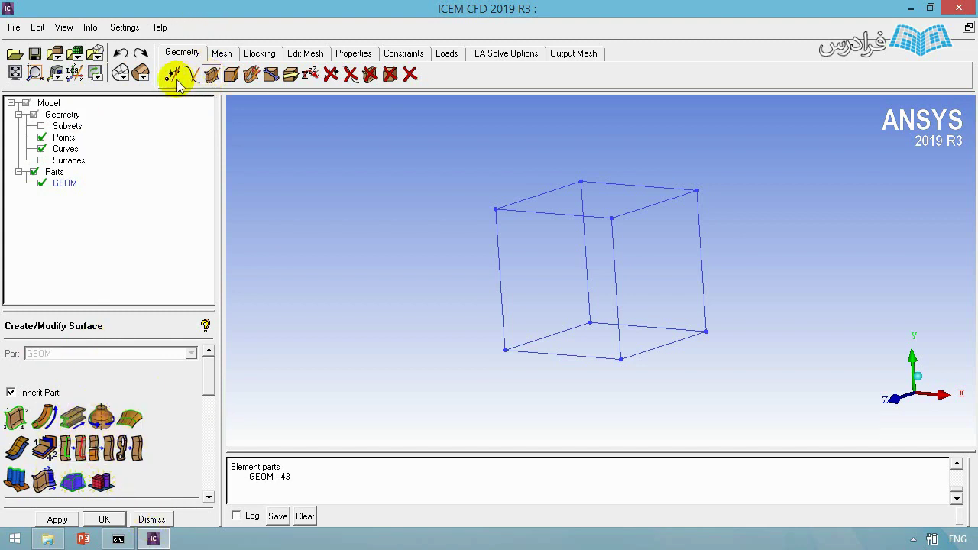
pyautogui.click(151, 520)
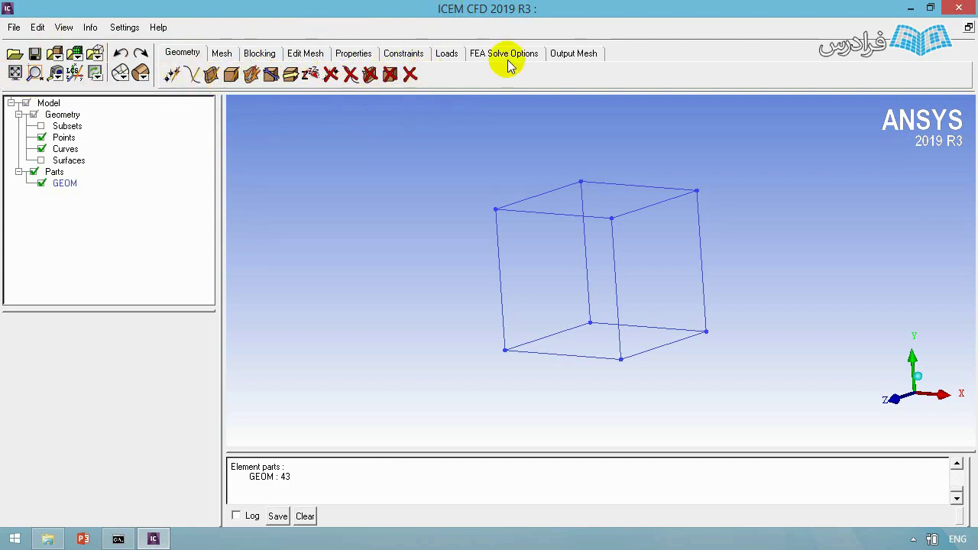
# - Look through the commands for Mesh, Blocking, Edit Mesh, Properties, Constraints, Loads, FEA Solve Options and Output Mesh
pyautogui.click(222, 53)
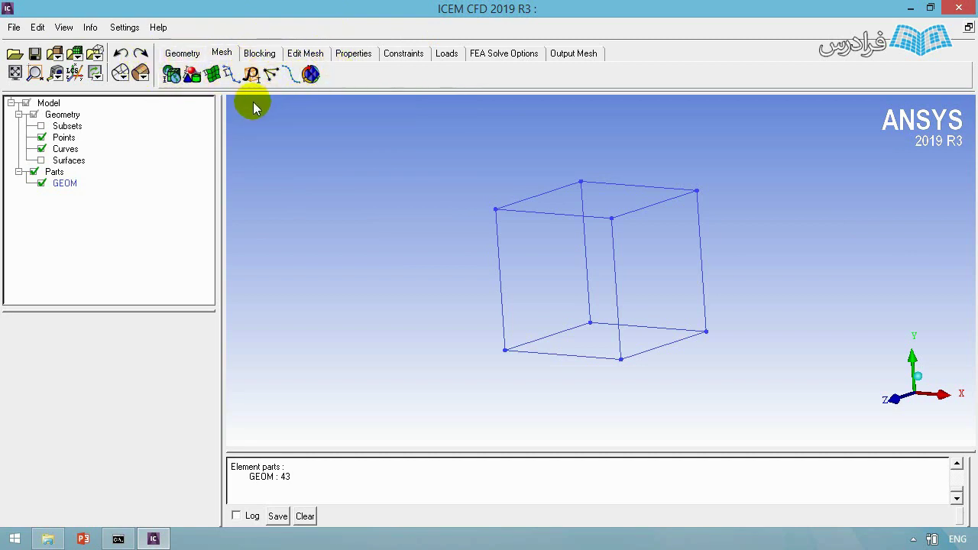
pyautogui.click(260, 54)
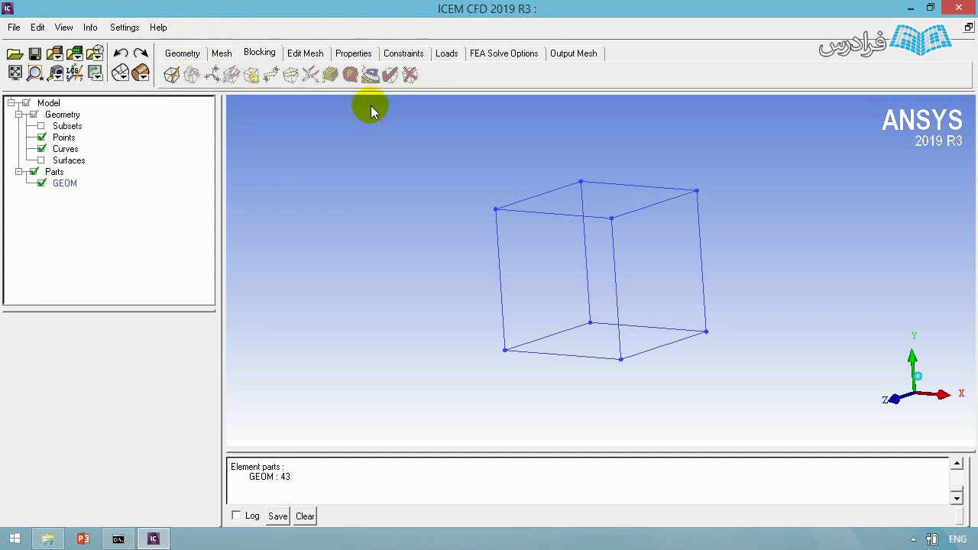
pyautogui.click(300, 55)
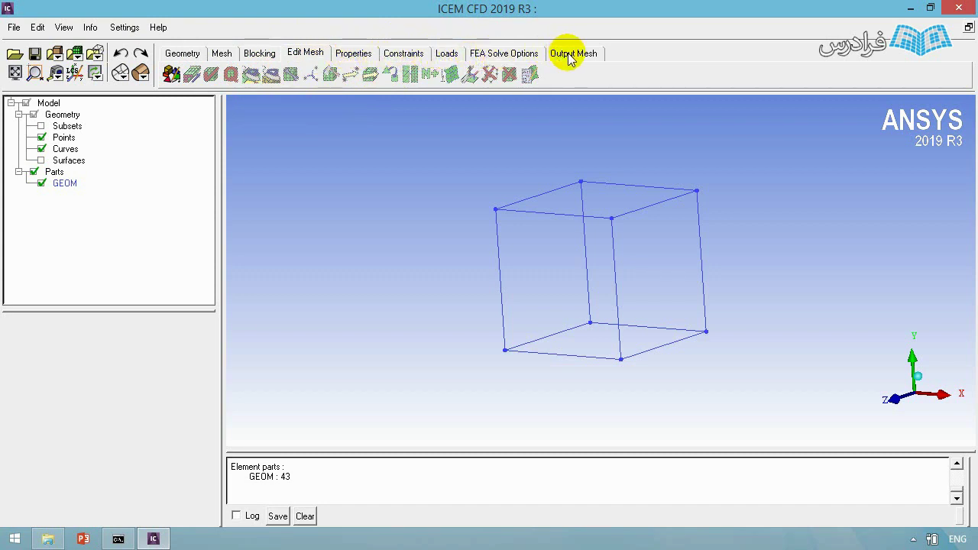
pyautogui.click(352, 53)
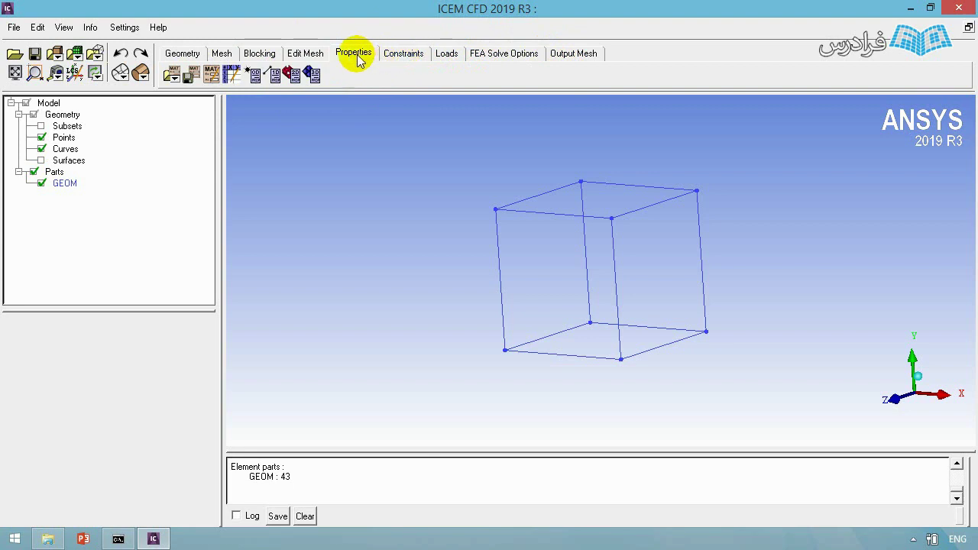
pyautogui.click(402, 54)
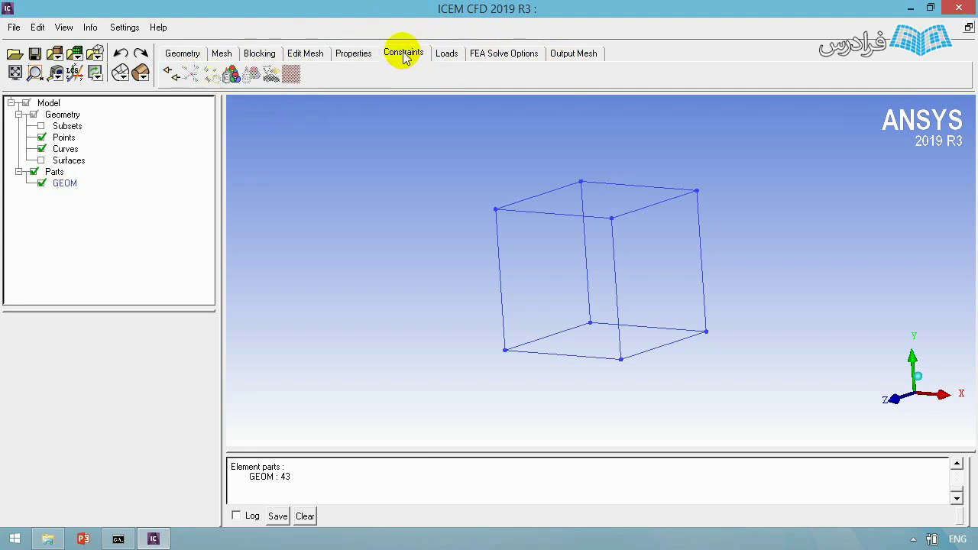
pyautogui.click(445, 53)
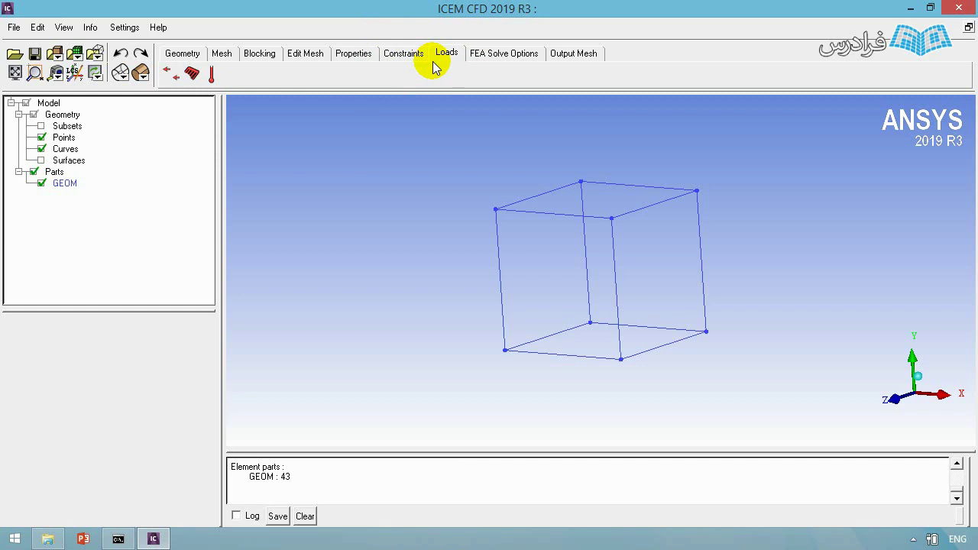
pyautogui.click(501, 53)
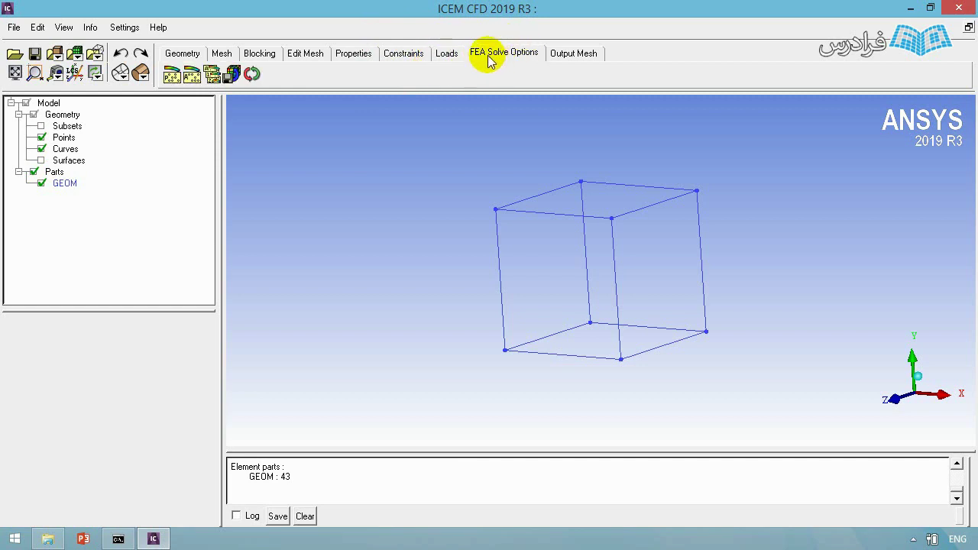
pyautogui.click(578, 61)
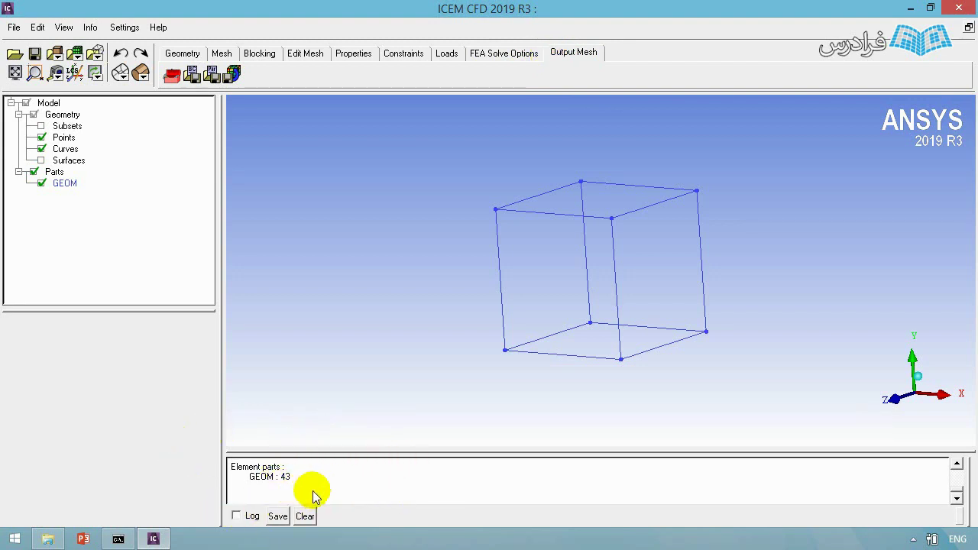
pyautogui.tripleClick(274, 475)
pyautogui.moveTo(274, 480); pyautogui.dragTo(230, 463)
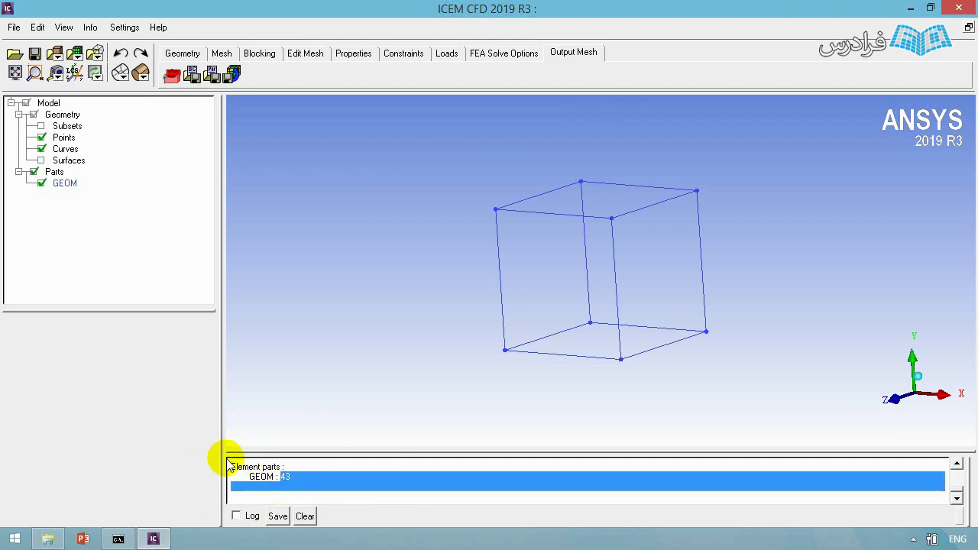
pyautogui.click(229, 464)
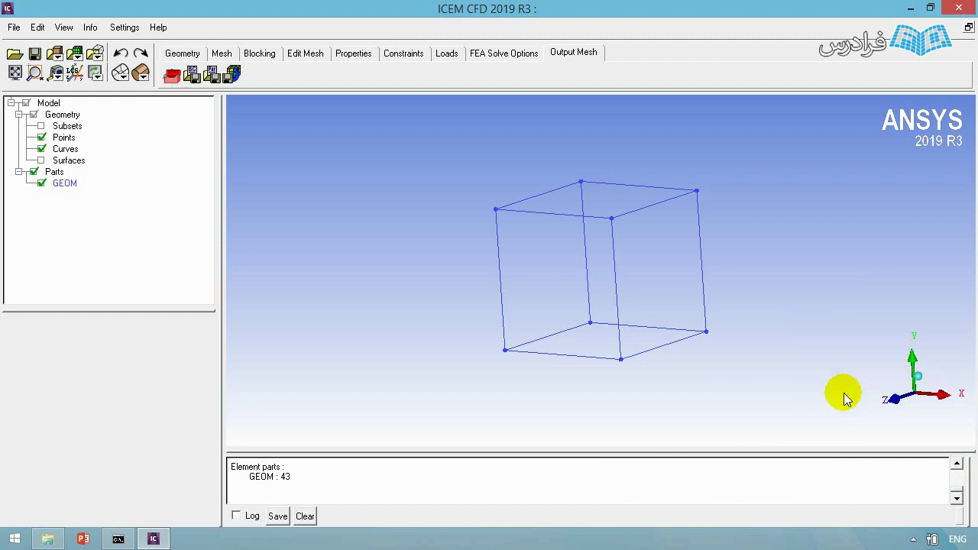
# - Start the Delete Point tool from the geometry commands and end its geometry selection without picking any point
pyautogui.click(188, 51)
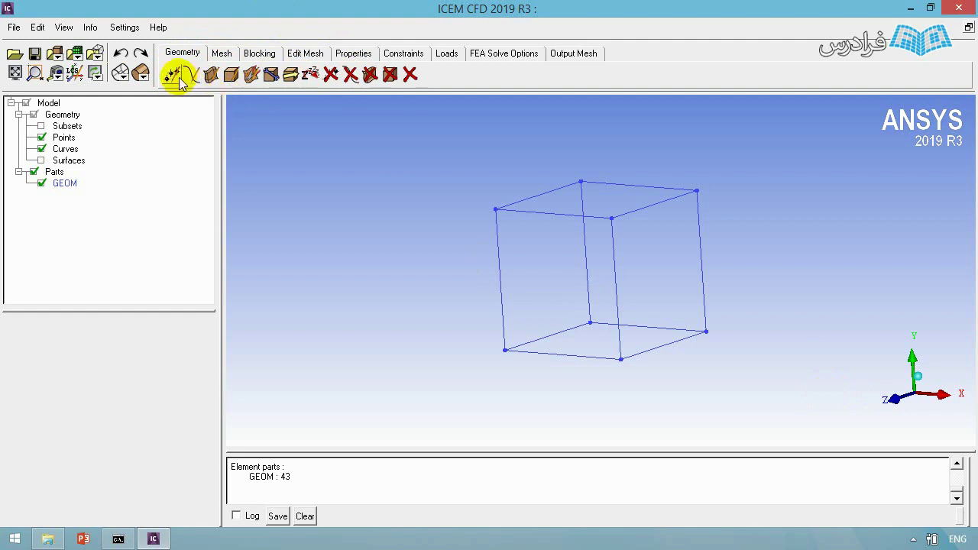
pyautogui.click(330, 75)
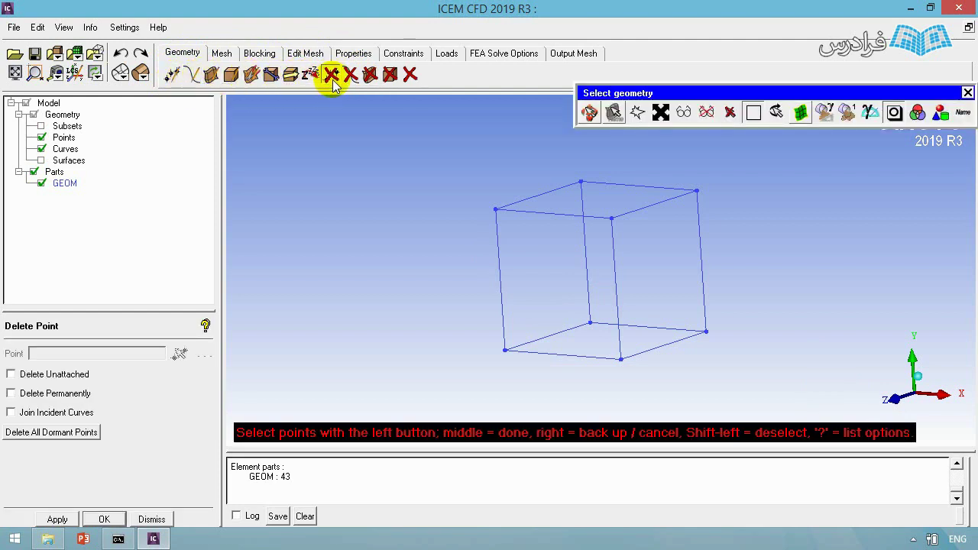
pyautogui.moveTo(676, 92); pyautogui.dragTo(575, 115)
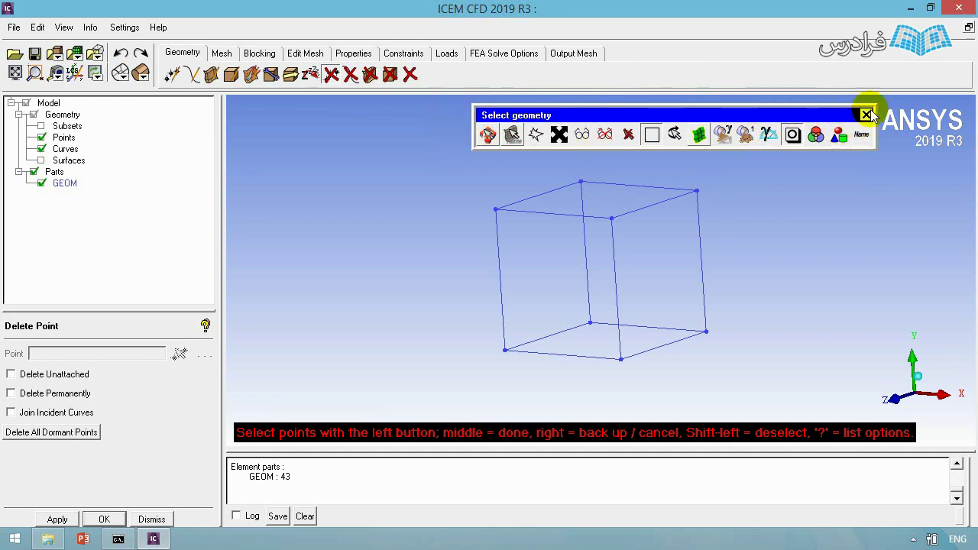
pyautogui.click(870, 115)
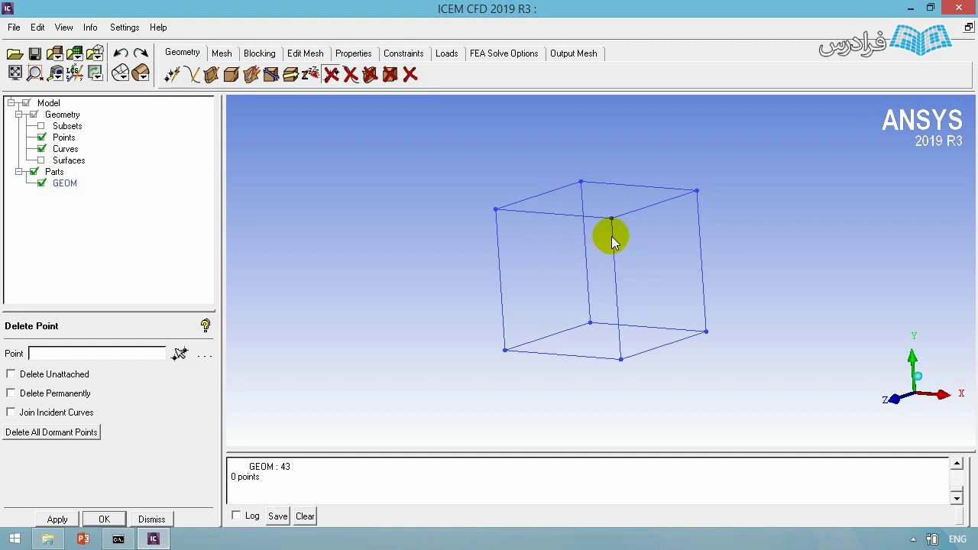
# - Examine the cube geometry from different angles, distances and positions by rotating, zooming and panning the view
pyautogui.moveTo(626, 255); pyautogui.dragTo(598, 300)
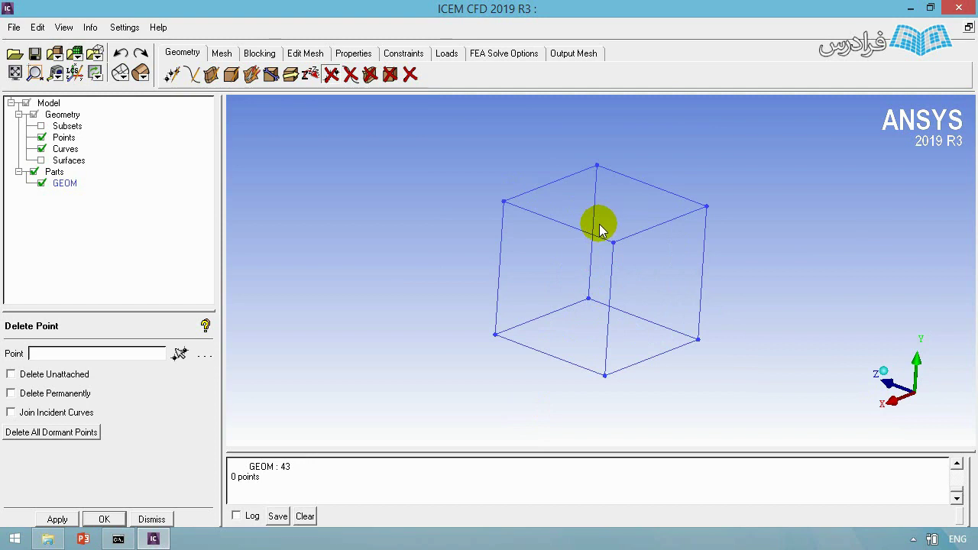
pyautogui.moveTo(542, 252); pyautogui.dragTo(586, 206, button='middle')
pyautogui.scroll(-5, 617, 239)
pyautogui.scroll(5, 614, 237)
pyautogui.scroll(3, 612, 231)
pyautogui.scroll(-6, 615, 226)
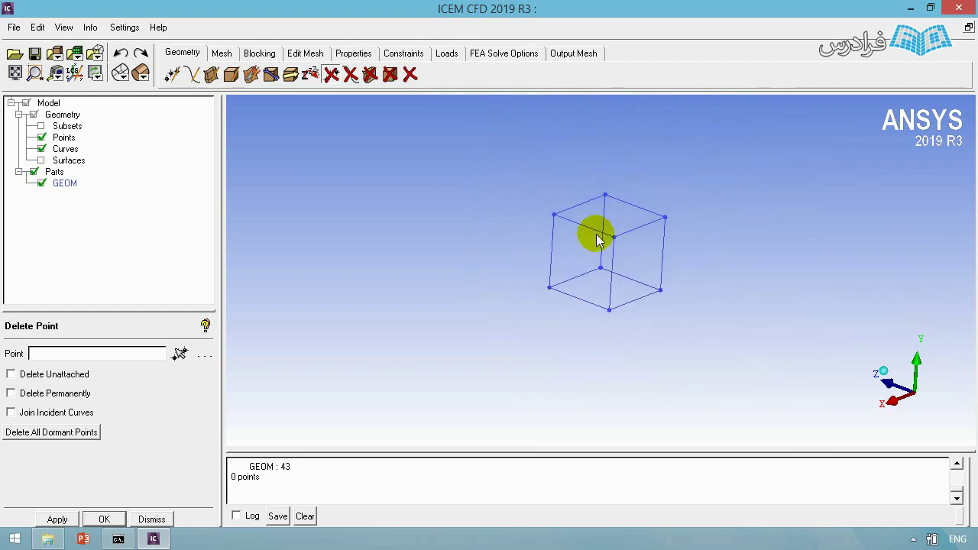
pyautogui.moveTo(599, 240); pyautogui.dragTo(597, 288, button='middle')
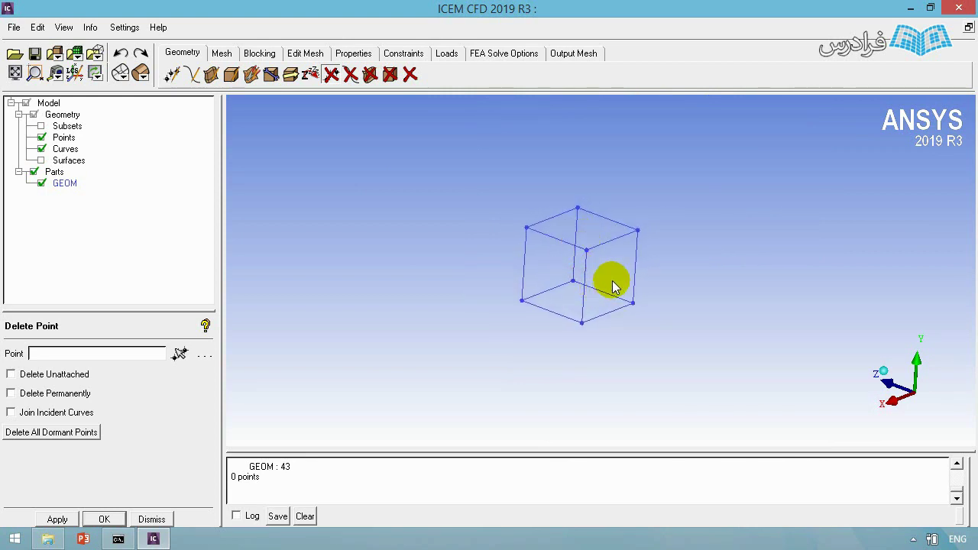
pyautogui.scroll(5, 585, 263)
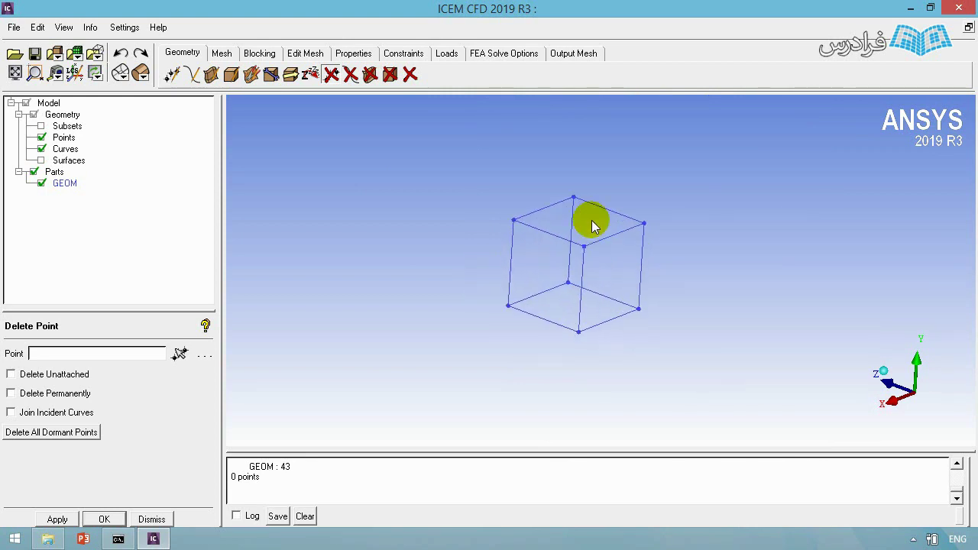
pyautogui.scroll(-3, 603, 275)
pyautogui.moveTo(601, 382); pyautogui.dragTo(604, 336)
pyautogui.moveTo(604, 336); pyautogui.dragTo(577, 298, button='right')
pyautogui.moveTo(623, 277); pyautogui.dragTo(673, 272, button='middle')
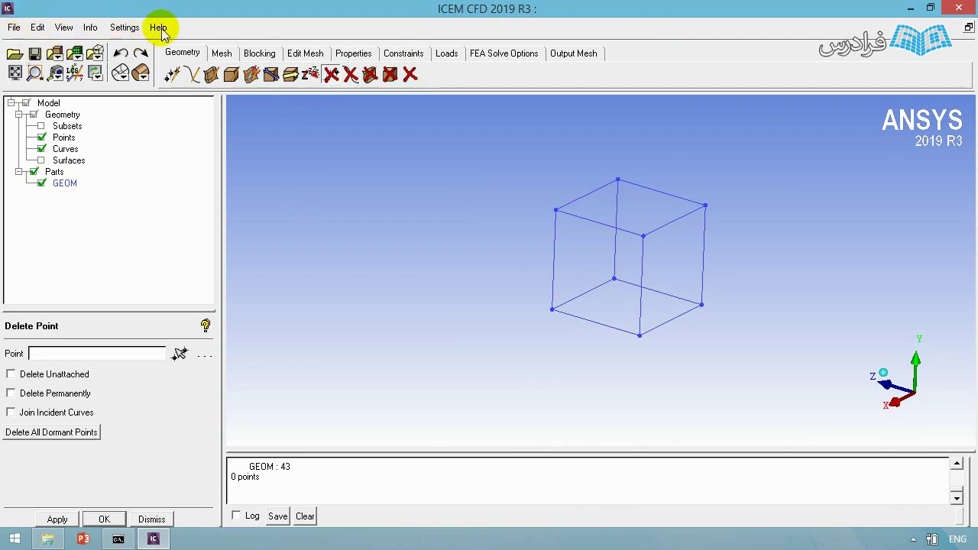
# - Examine the cube in the standard Top, Left, Front and Back views
pyautogui.click(36, 29)
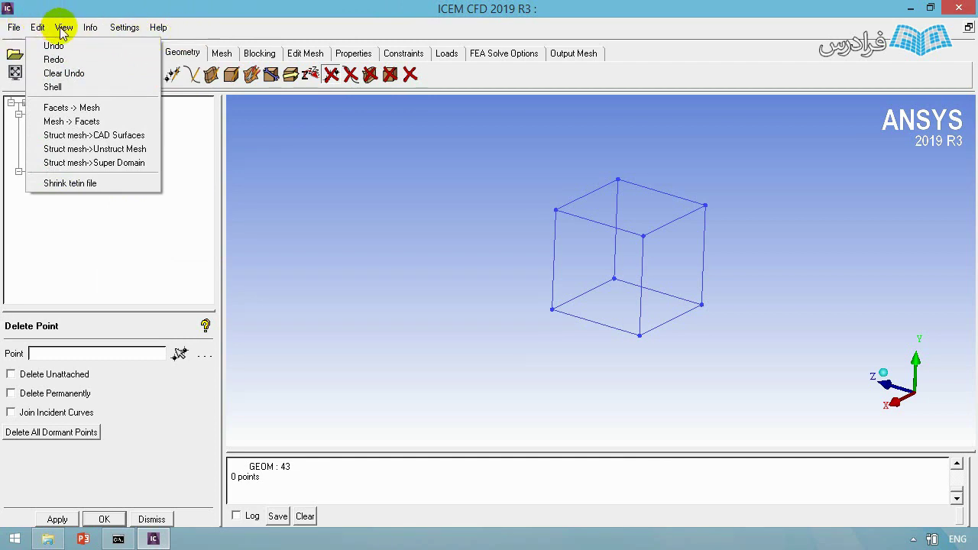
pyautogui.click(63, 29)
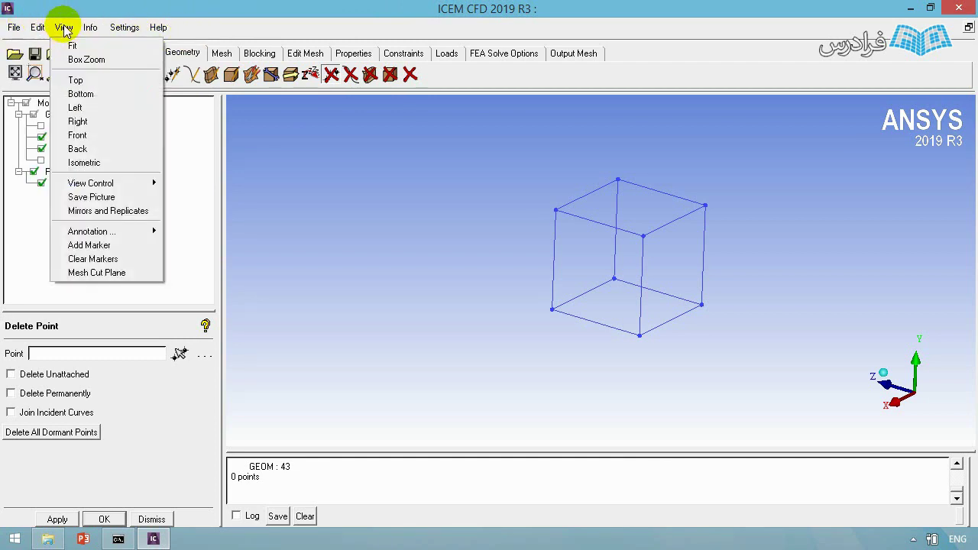
pyautogui.click(76, 80)
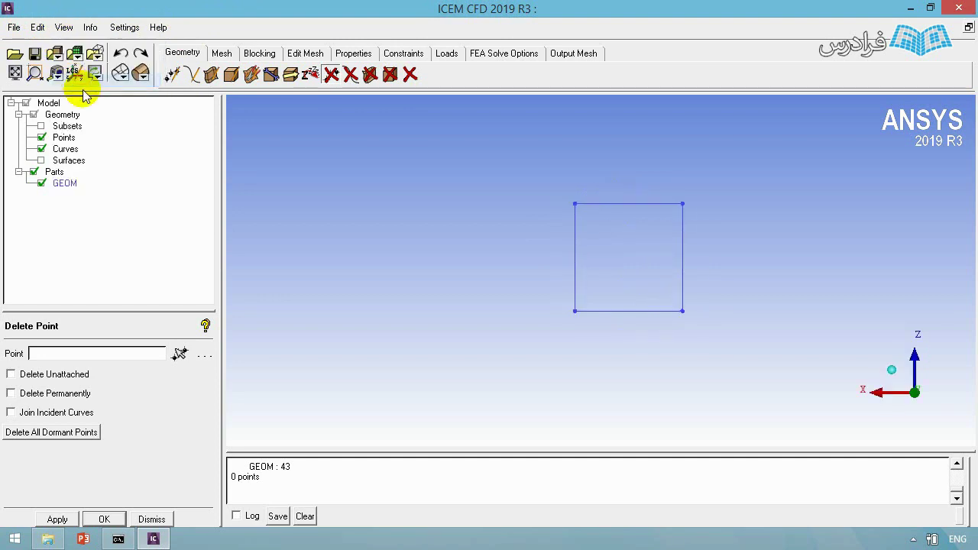
pyautogui.click(65, 27)
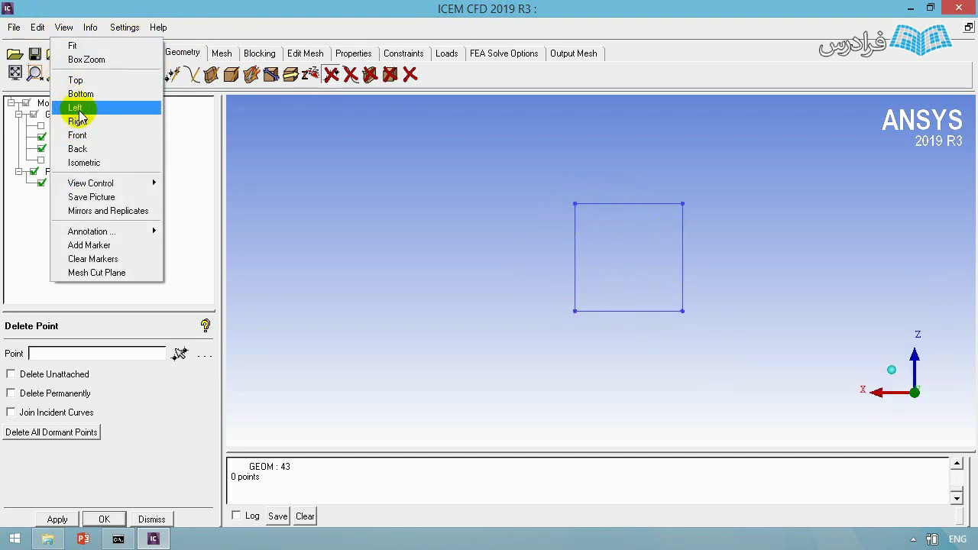
pyautogui.click(76, 108)
pyautogui.click(65, 27)
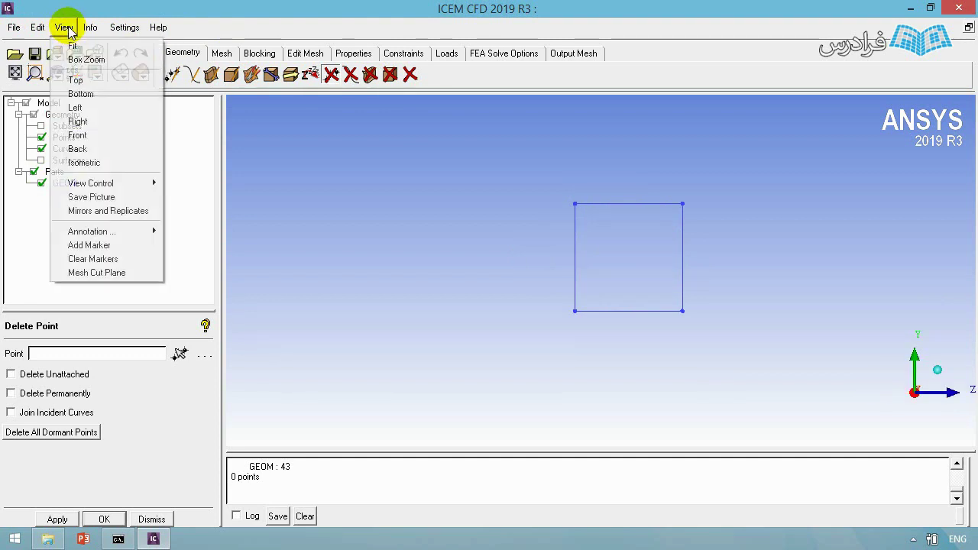
pyautogui.click(88, 135)
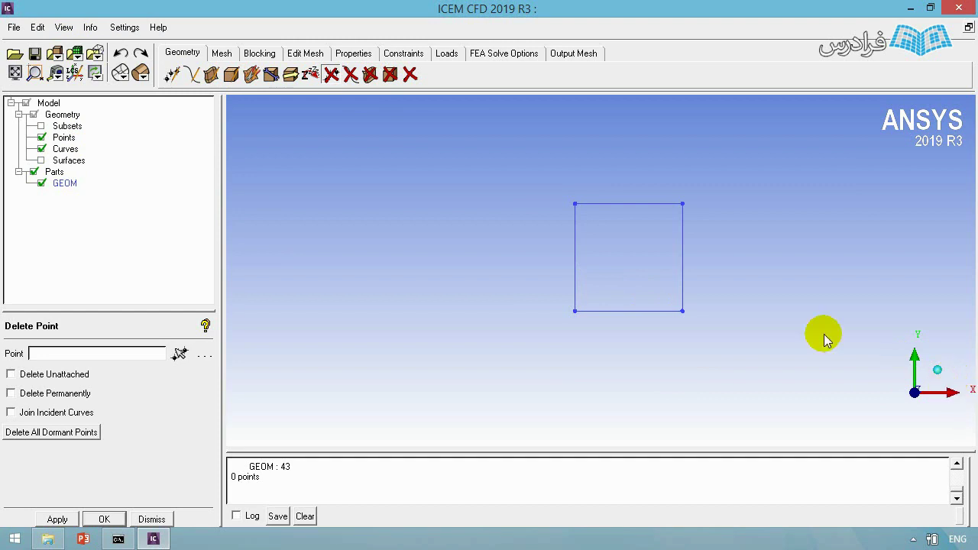
pyautogui.click(64, 28)
pyautogui.click(79, 150)
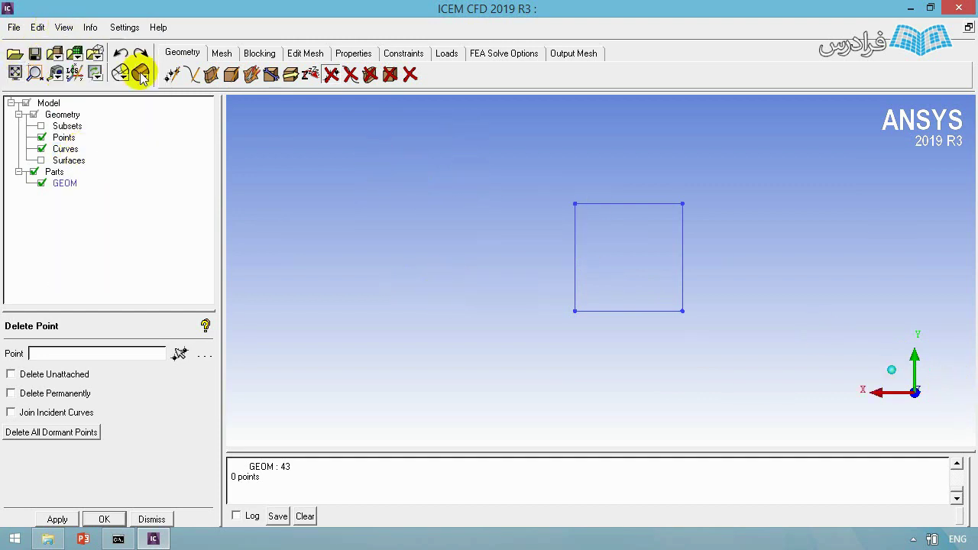
pyautogui.click(64, 29)
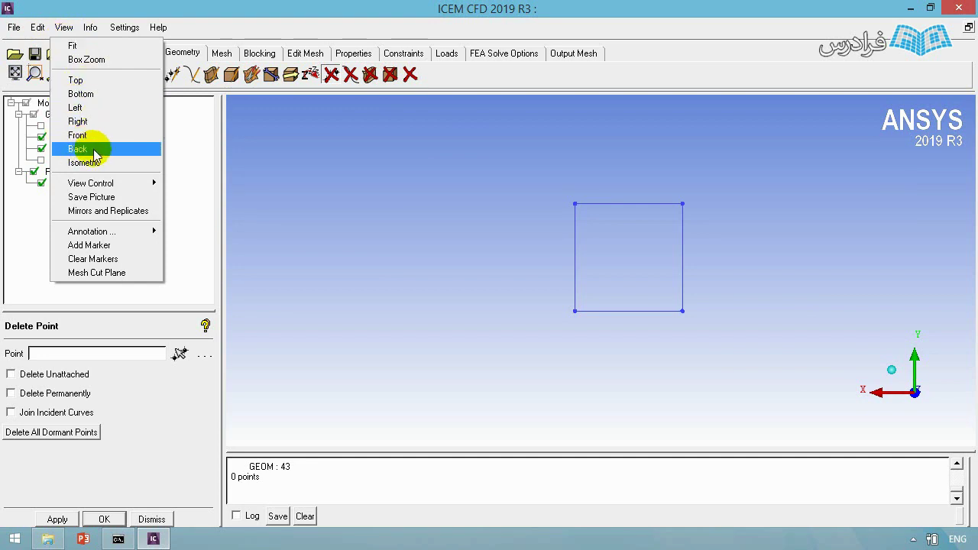
pyautogui.click(122, 28)
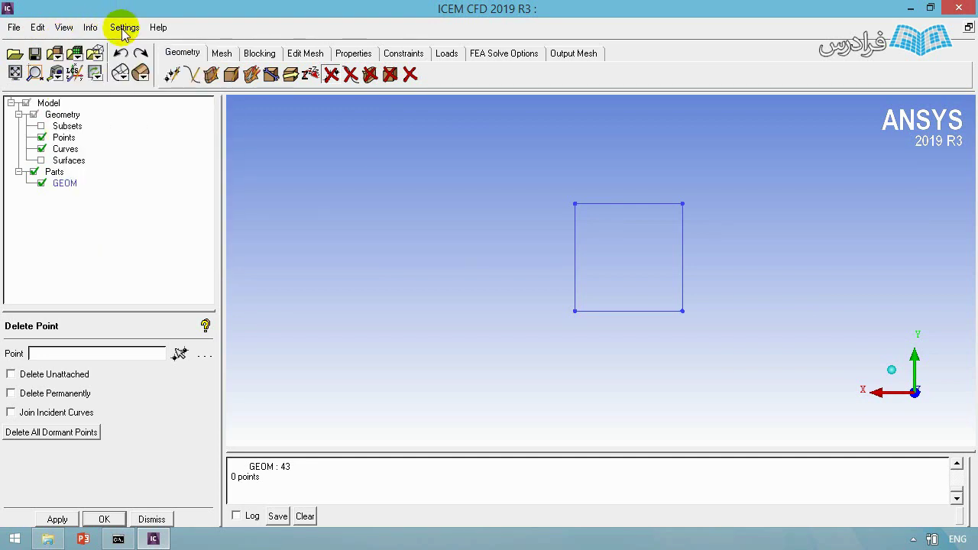
# - Examine the general settings, including the number of processors, and dismiss them without applying a change
pyautogui.click(123, 31)
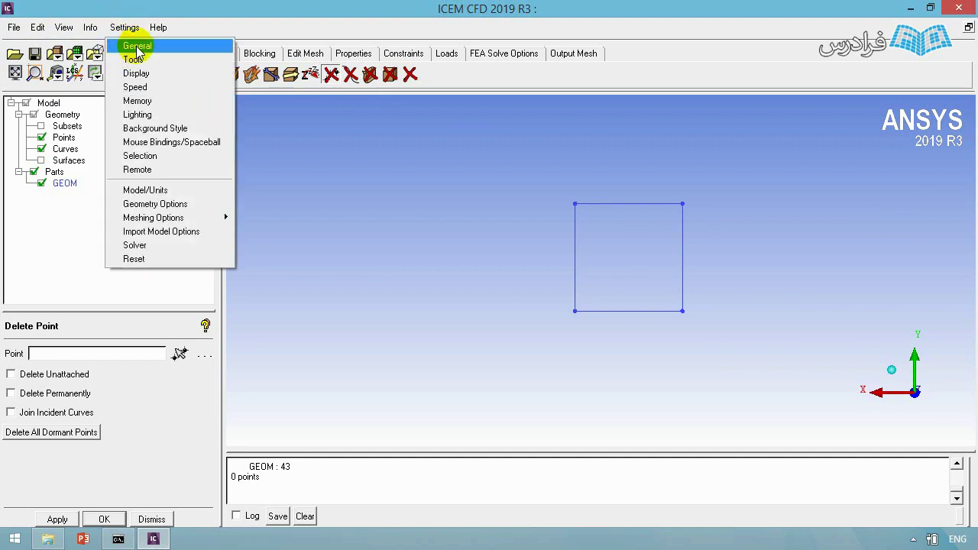
pyautogui.click(138, 47)
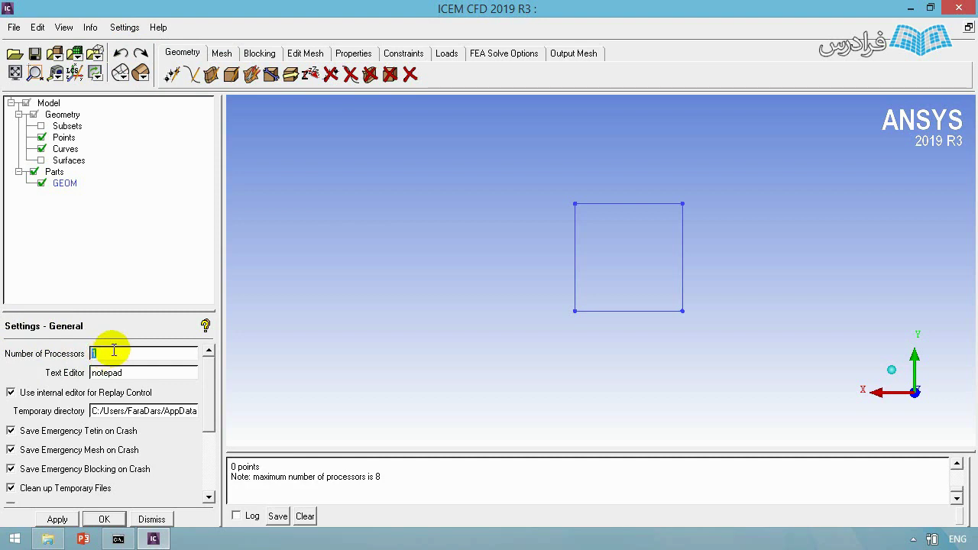
pyautogui.write('8')
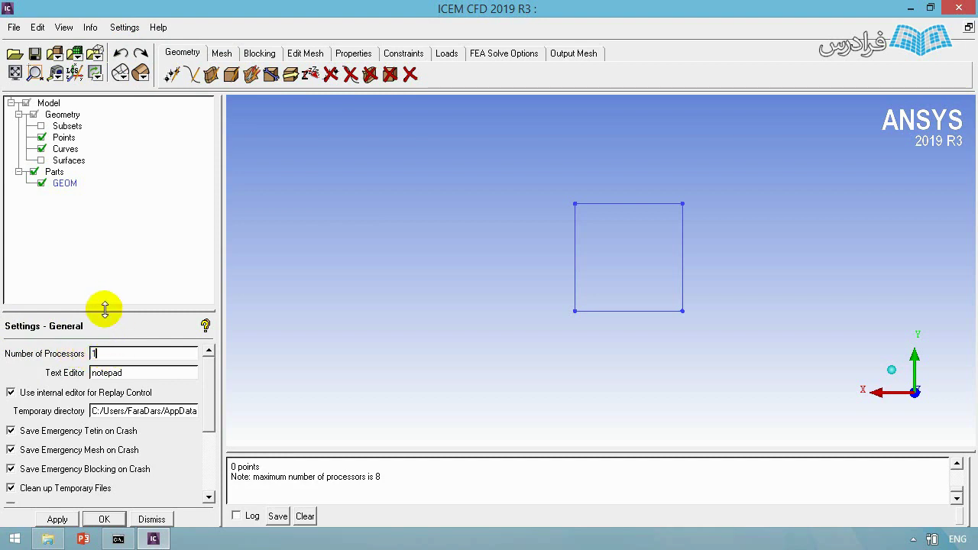
pyautogui.doubleClick(95, 353)
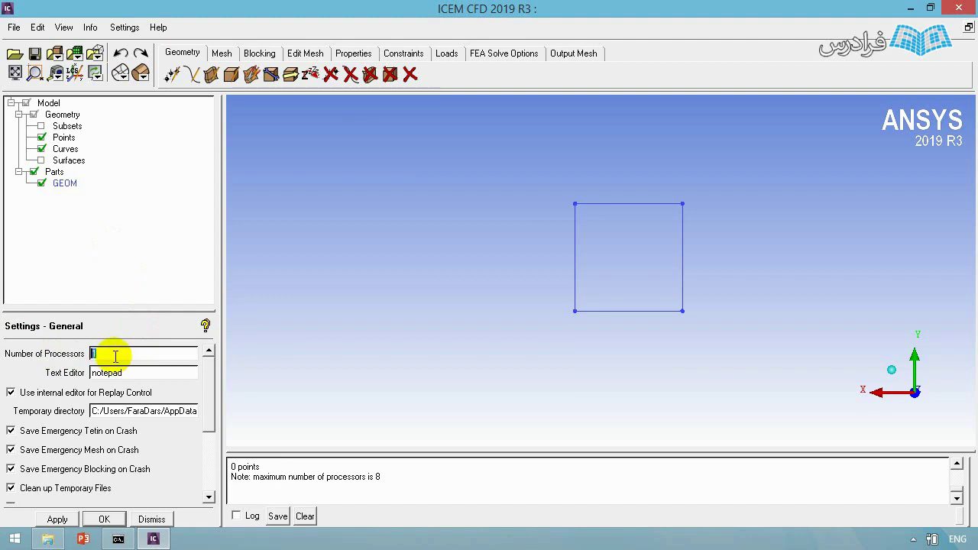
pyautogui.doubleClick(118, 351)
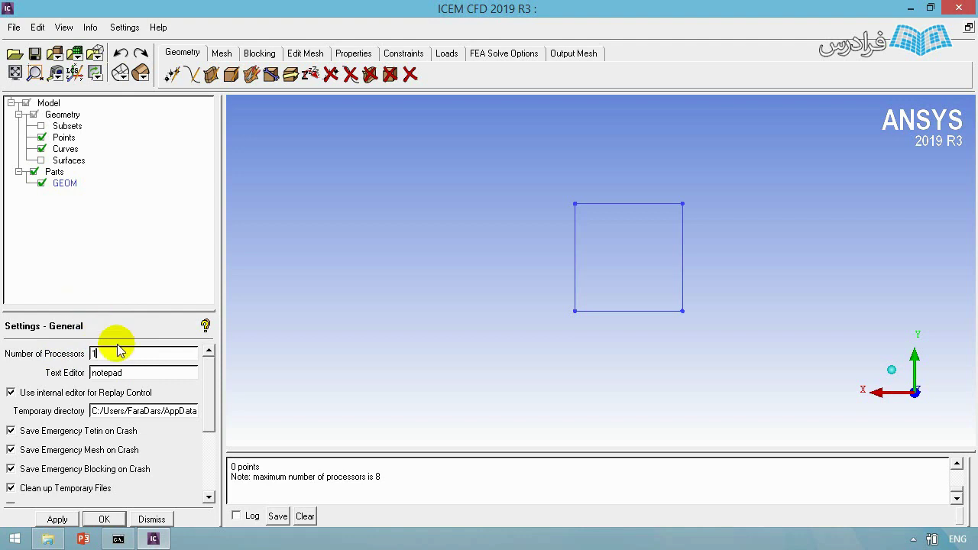
pyautogui.doubleClick(161, 356)
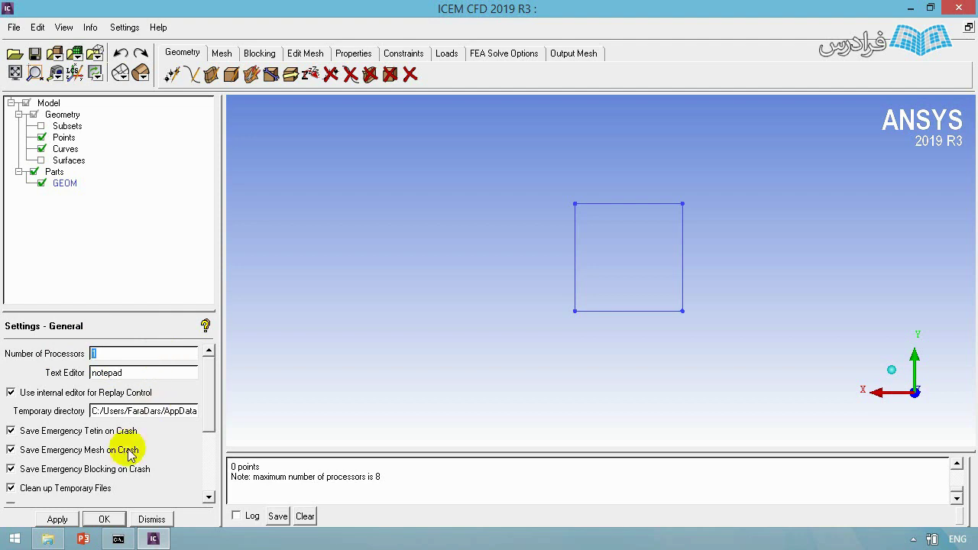
pyautogui.scroll(-2, 214, 405)
pyautogui.click(149, 520)
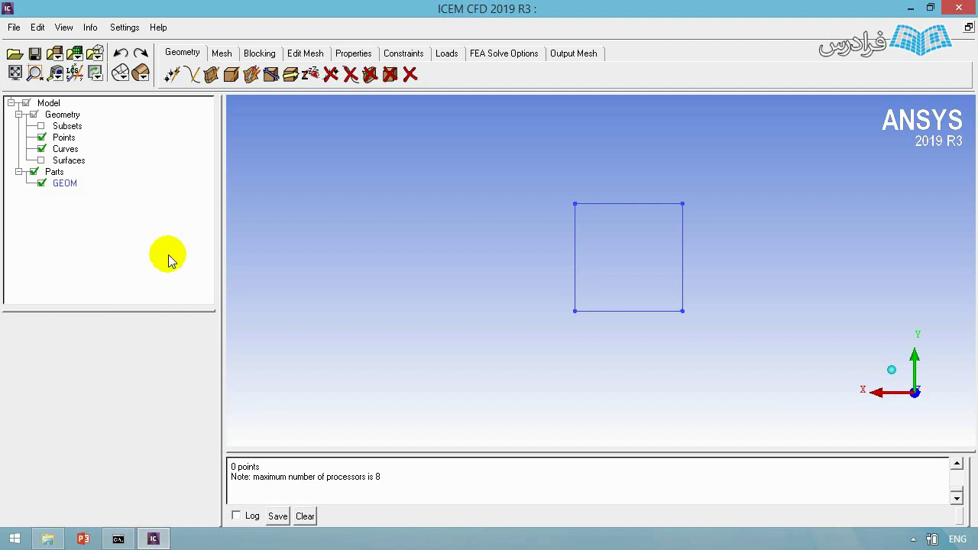
# - Examine the lighting settings, rotate the cube to an oblique angle, and dismiss the settings without changes
pyautogui.click(125, 27)
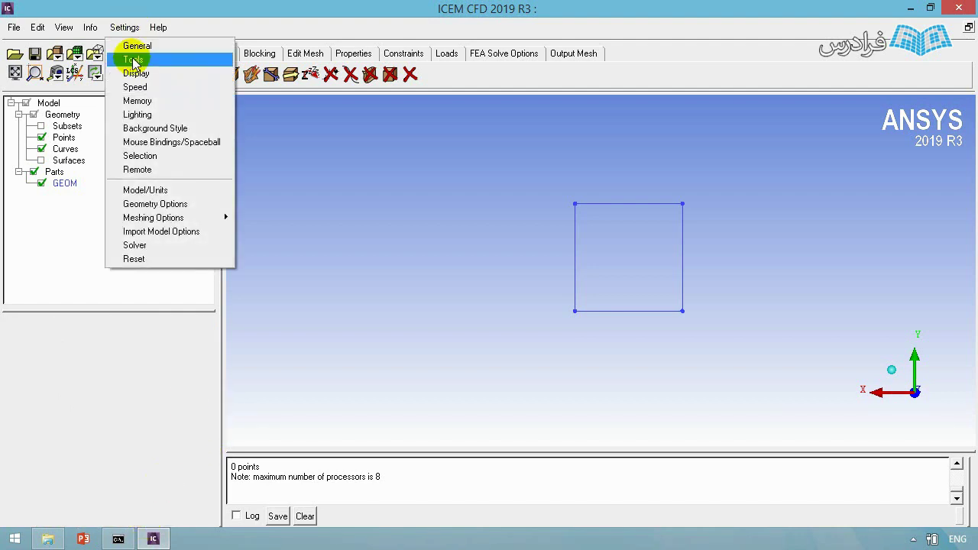
pyautogui.click(141, 116)
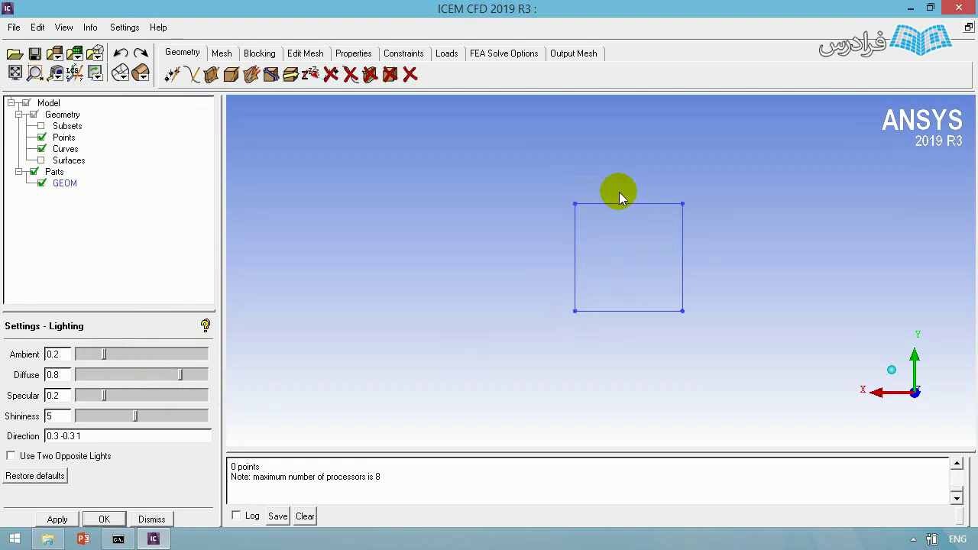
pyautogui.moveTo(590, 267); pyautogui.dragTo(565, 288)
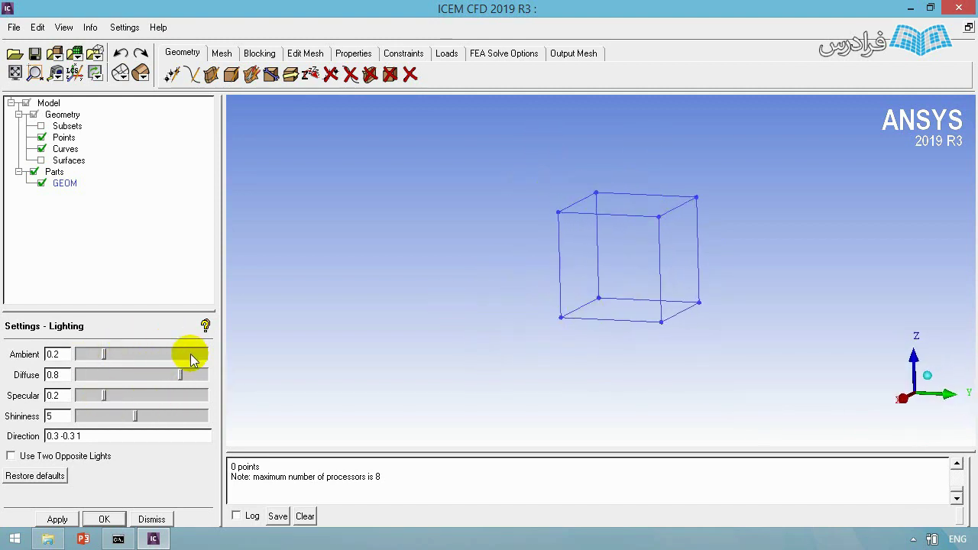
pyautogui.click(155, 519)
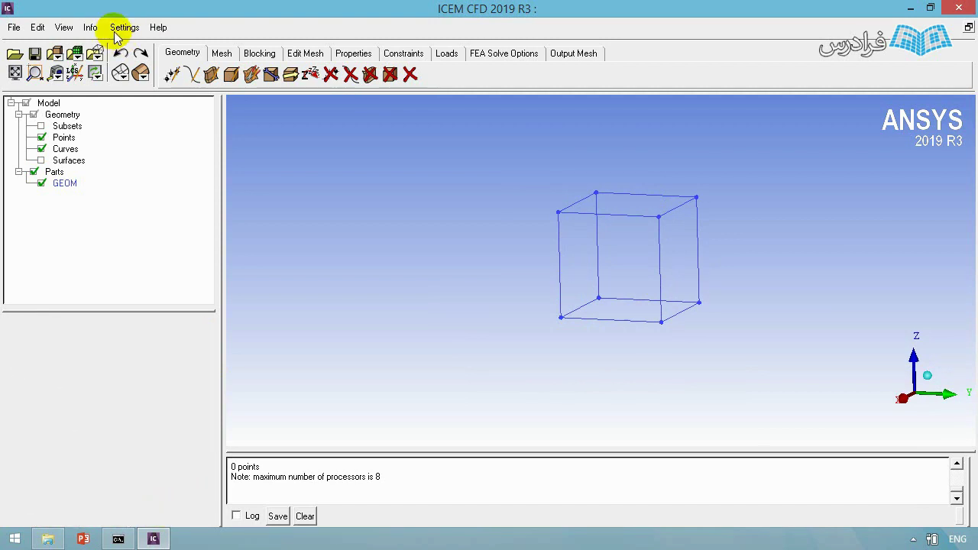
# - Set the first colour of the Top-Bottom Gradient background to red in the Background Style settings and apply it
pyautogui.click(124, 27)
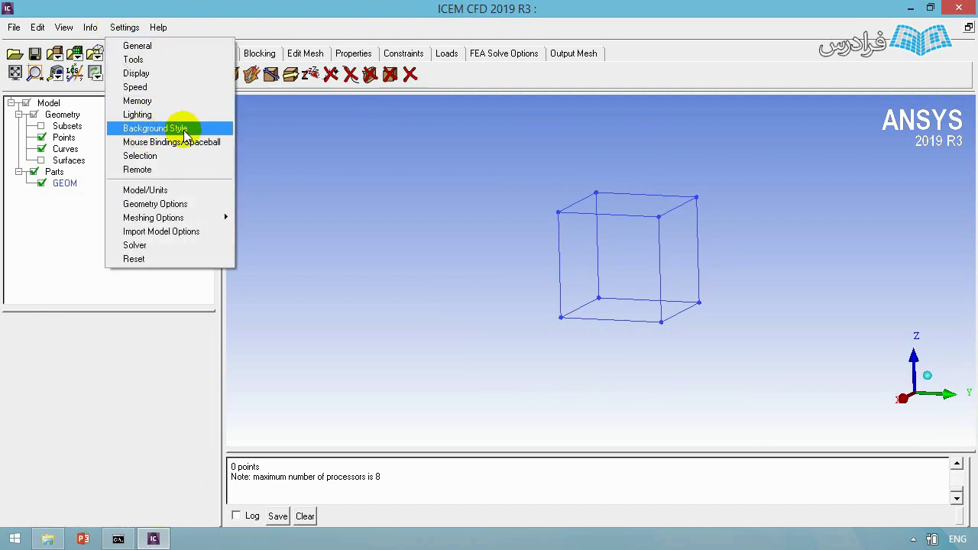
pyautogui.click(185, 132)
pyautogui.click(138, 373)
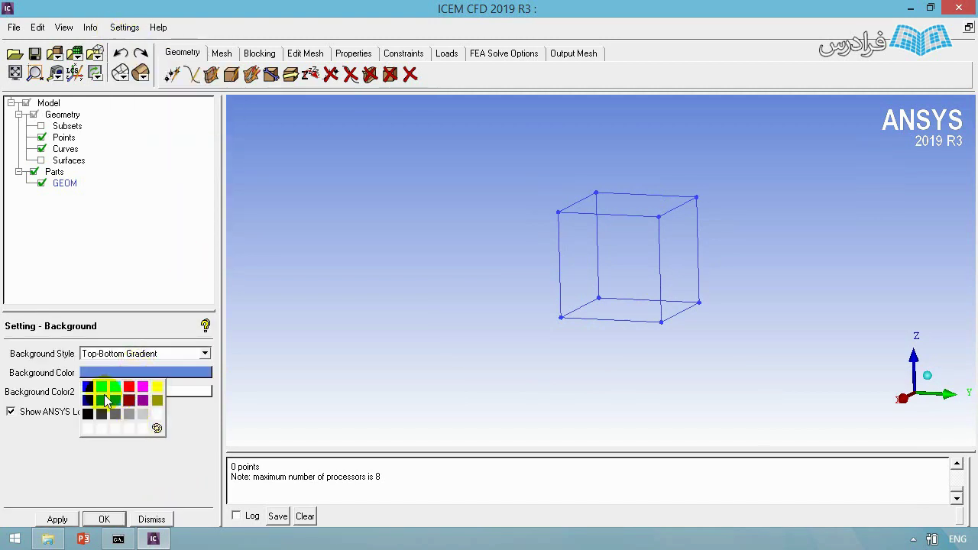
pyautogui.click(130, 387)
pyautogui.click(127, 374)
pyautogui.click(55, 519)
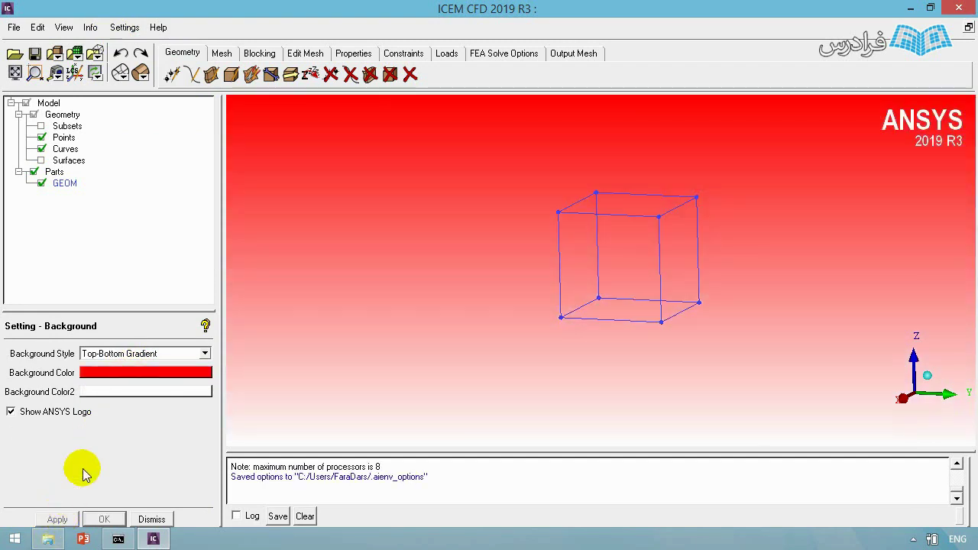
# - Try blue and cyan in turn as the background's first colour, applying each one
pyautogui.click(115, 373)
pyautogui.click(90, 392)
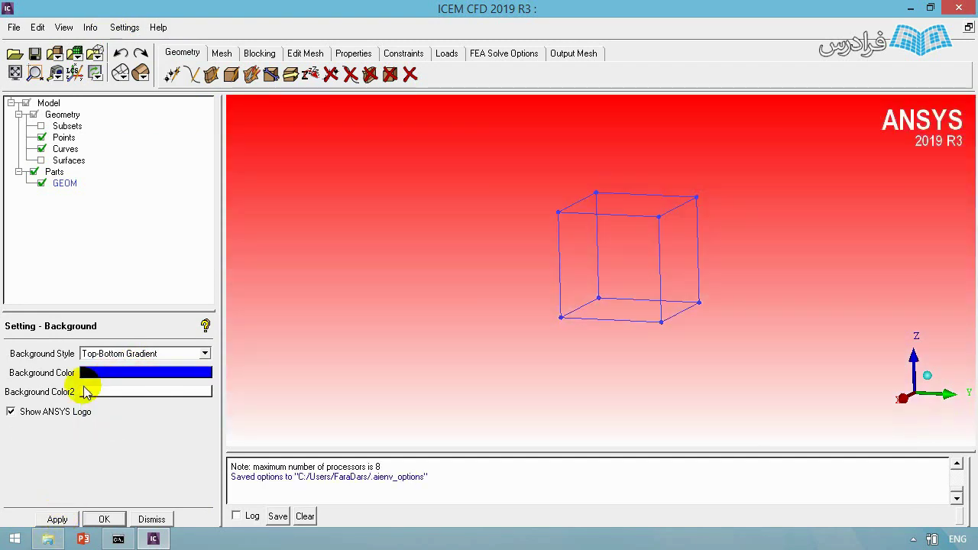
pyautogui.click(57, 519)
pyautogui.click(115, 373)
pyautogui.click(100, 399)
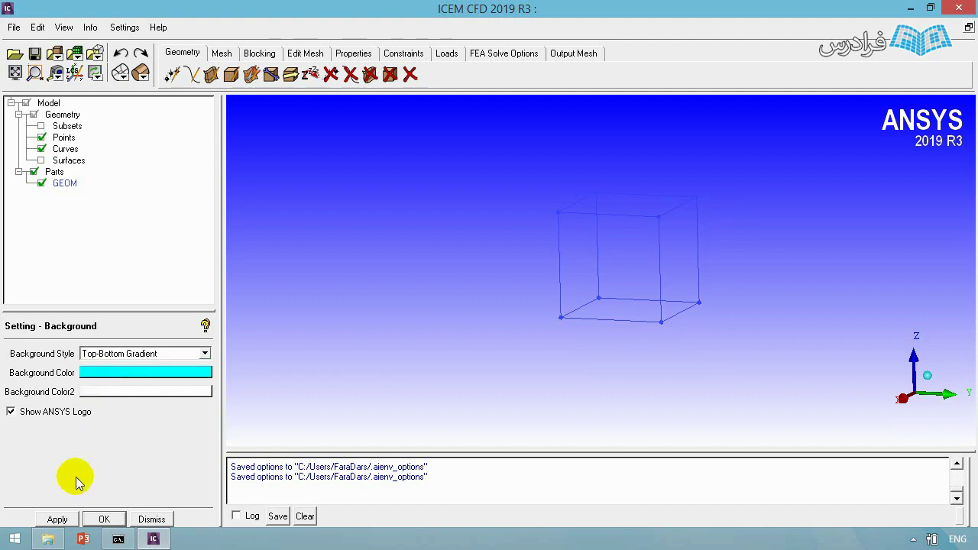
pyautogui.click(57, 519)
# - Apply the Left-Right Gradient background style to the graphics area
pyautogui.click(132, 354)
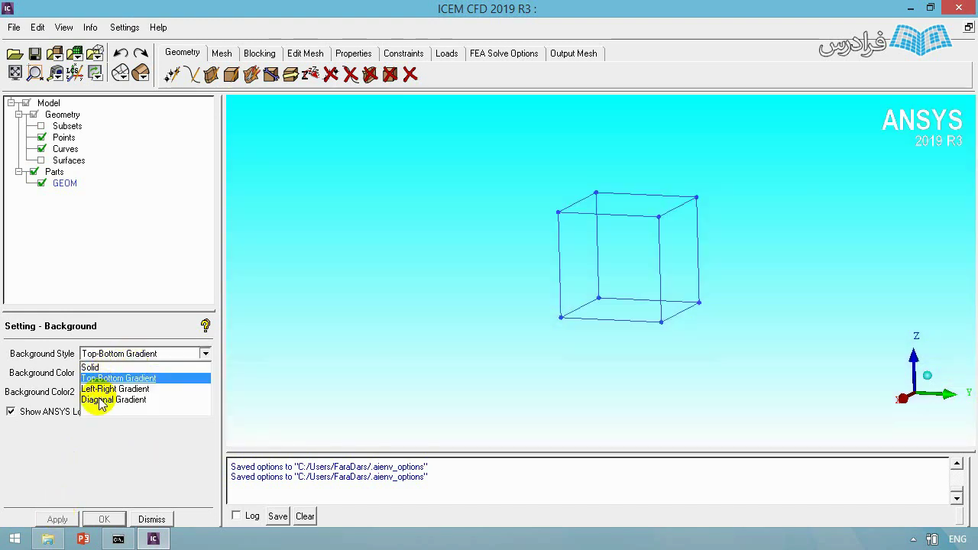
pyautogui.click(107, 388)
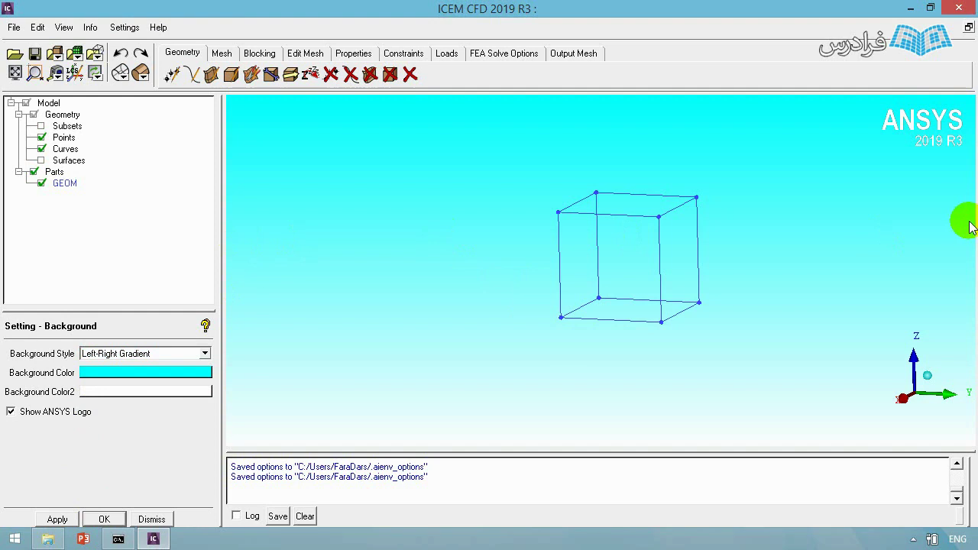
pyautogui.click(57, 519)
# - Change the background style to Solid and apply it
pyautogui.click(131, 356)
pyautogui.click(113, 366)
pyautogui.click(57, 519)
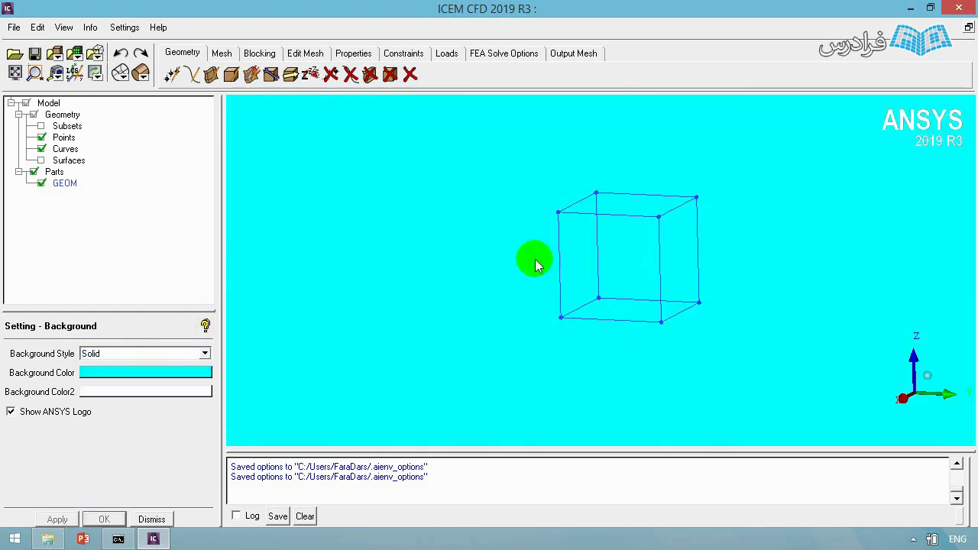
pyautogui.click(133, 353)
pyautogui.click(122, 451)
# - Set the solid background colour to dark teal and apply it
pyautogui.click(127, 372)
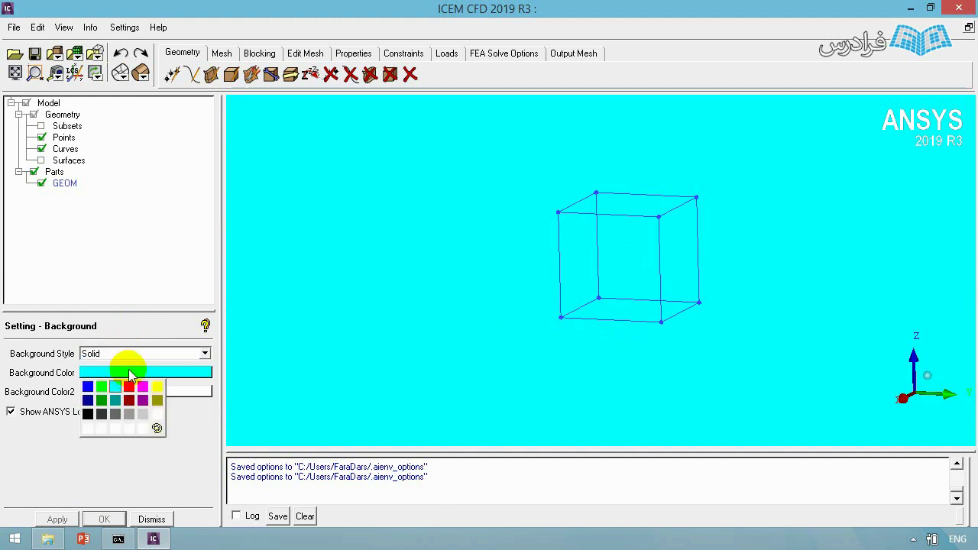
pyautogui.click(121, 408)
pyautogui.click(57, 519)
# - Set the solid background colour to light gray, apply it and close the background settings
pyautogui.click(138, 373)
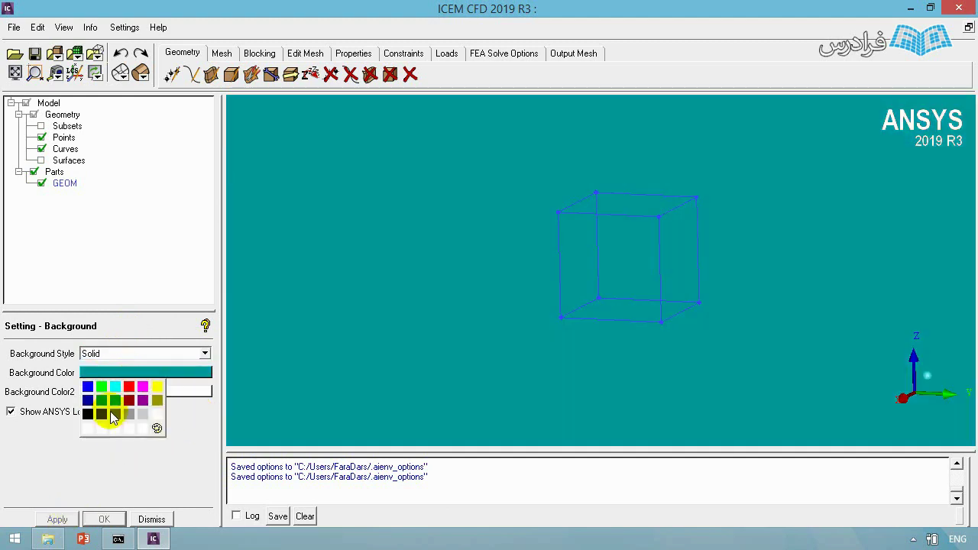
pyautogui.click(138, 421)
pyautogui.click(58, 519)
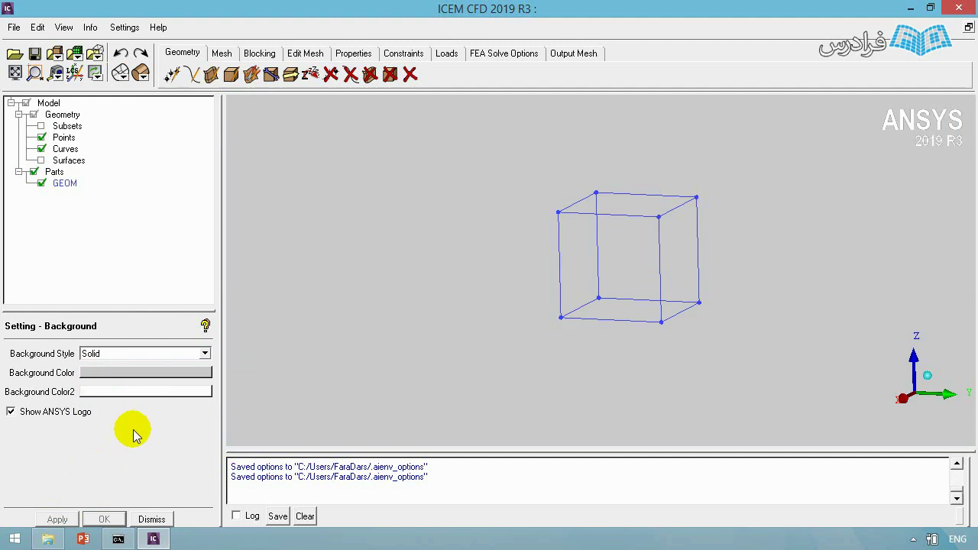
pyautogui.click(152, 519)
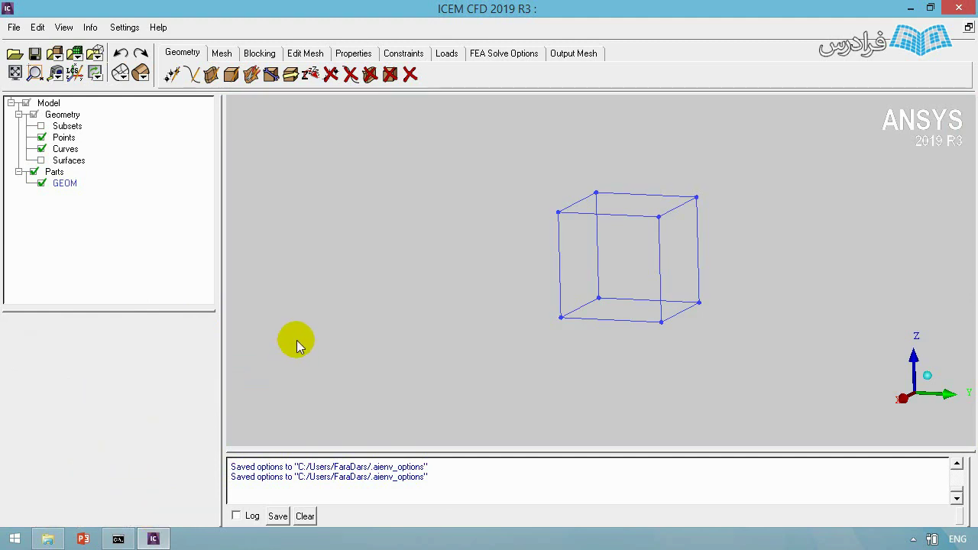
# - Review the Mouse Bindings/Spaceball settings and the Left Button options, try rotating the cube, and dismiss the settings
pyautogui.click(122, 27)
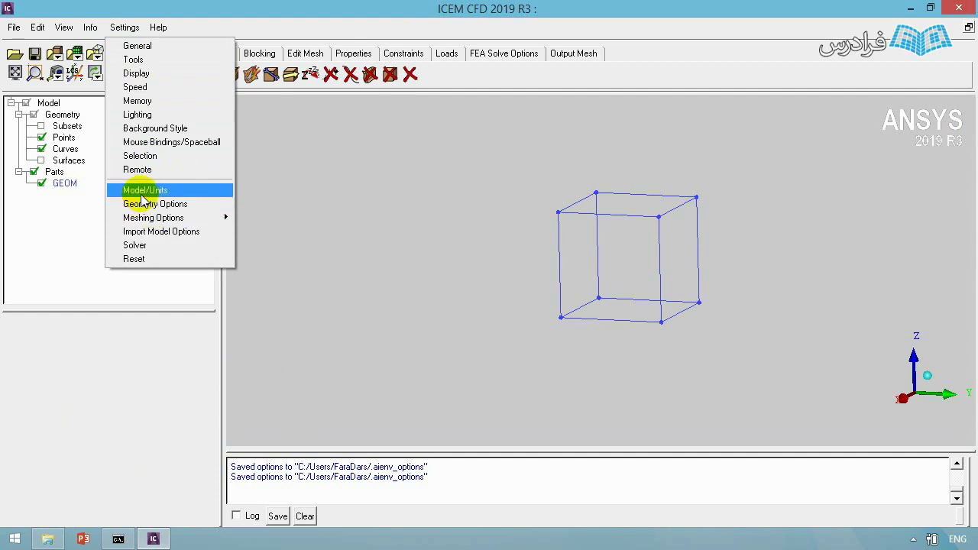
pyautogui.click(146, 145)
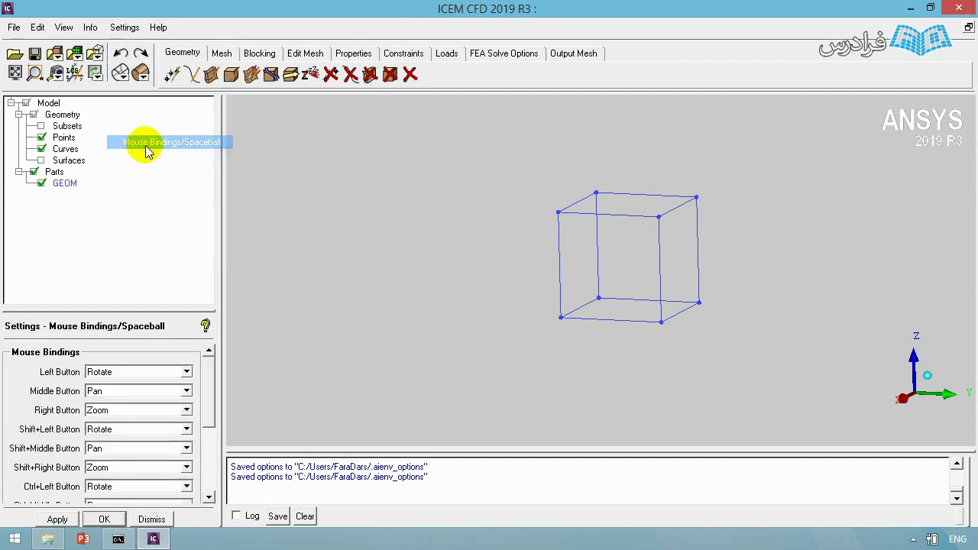
pyautogui.moveTo(601, 240); pyautogui.dragTo(452, 360)
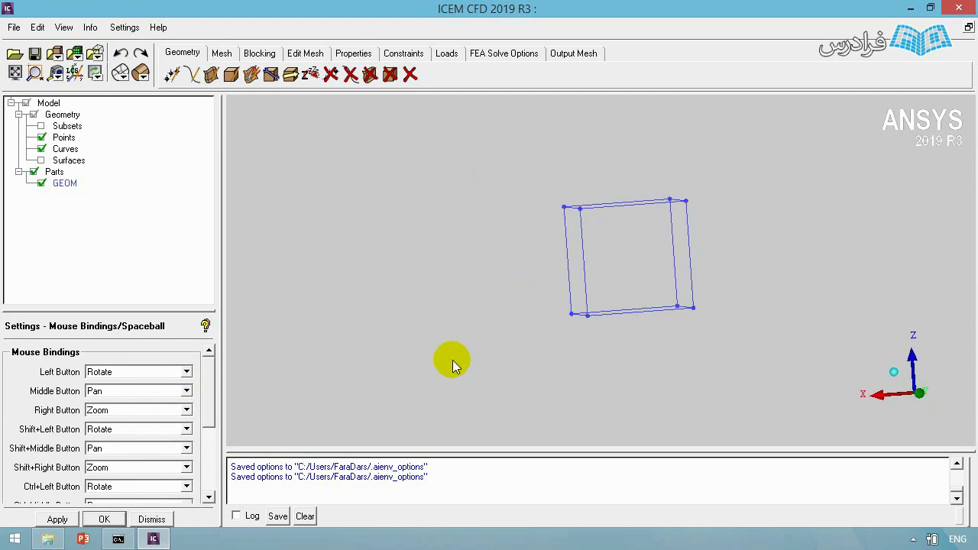
pyautogui.moveTo(685, 314); pyautogui.dragTo(225, 371)
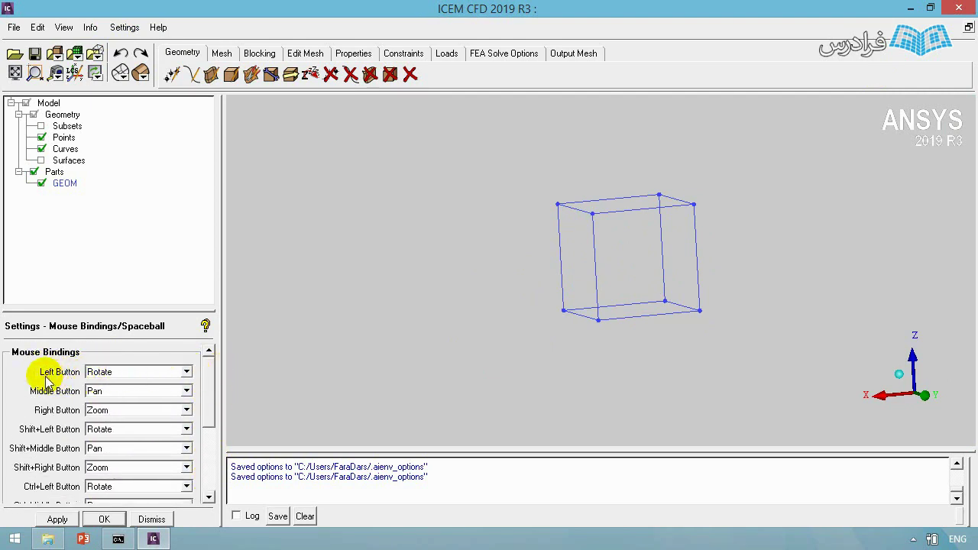
pyautogui.click(100, 373)
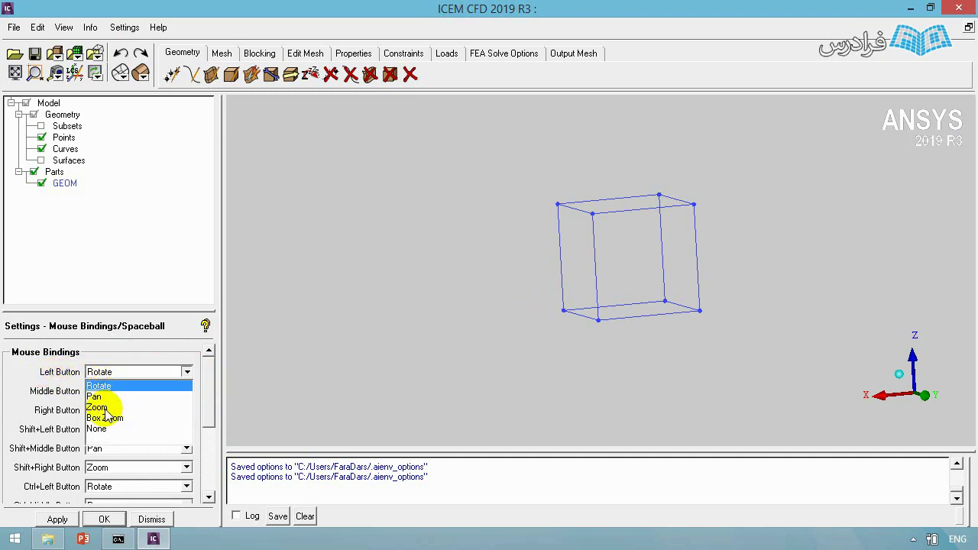
pyautogui.click(201, 382)
pyautogui.moveTo(201, 383); pyautogui.dragTo(212, 365)
pyautogui.click(153, 519)
# - Examine the tolerance and length unit options in the Model/Units settings
pyautogui.click(125, 28)
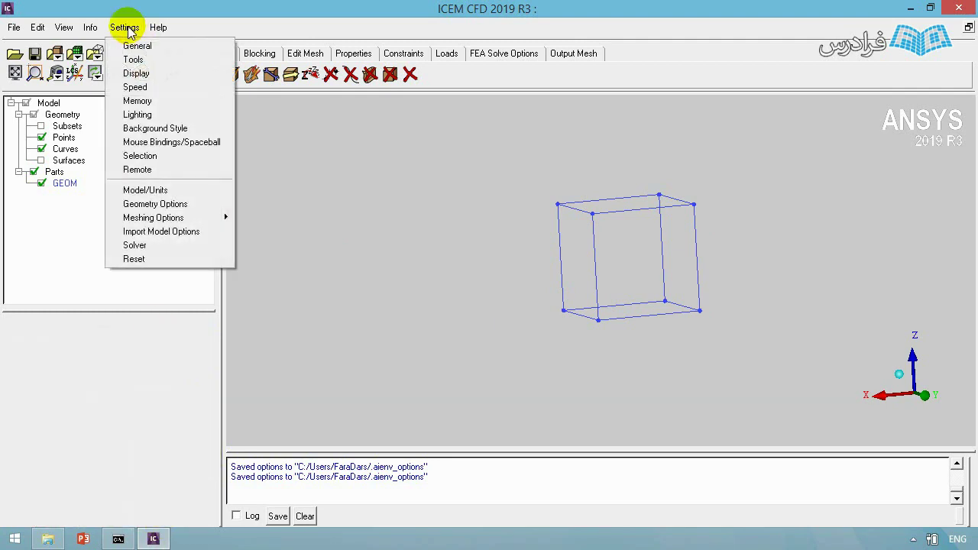
pyautogui.click(148, 195)
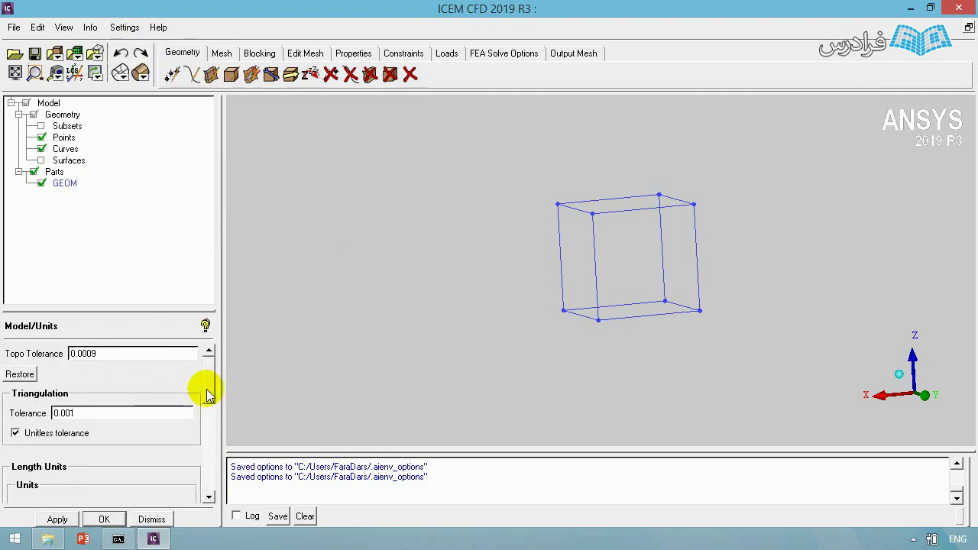
pyautogui.moveTo(207, 393); pyautogui.dragTo(211, 437)
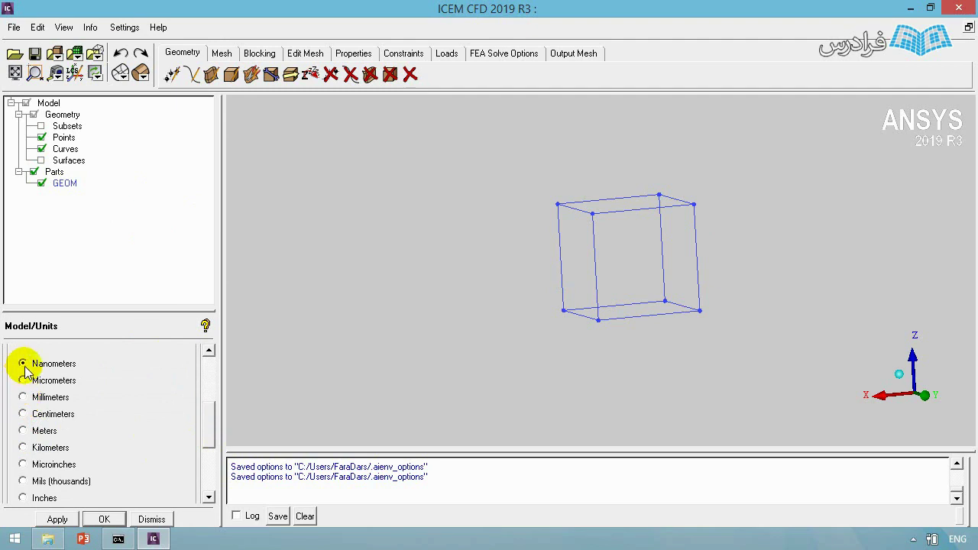
pyautogui.moveTo(203, 435); pyautogui.dragTo(218, 394)
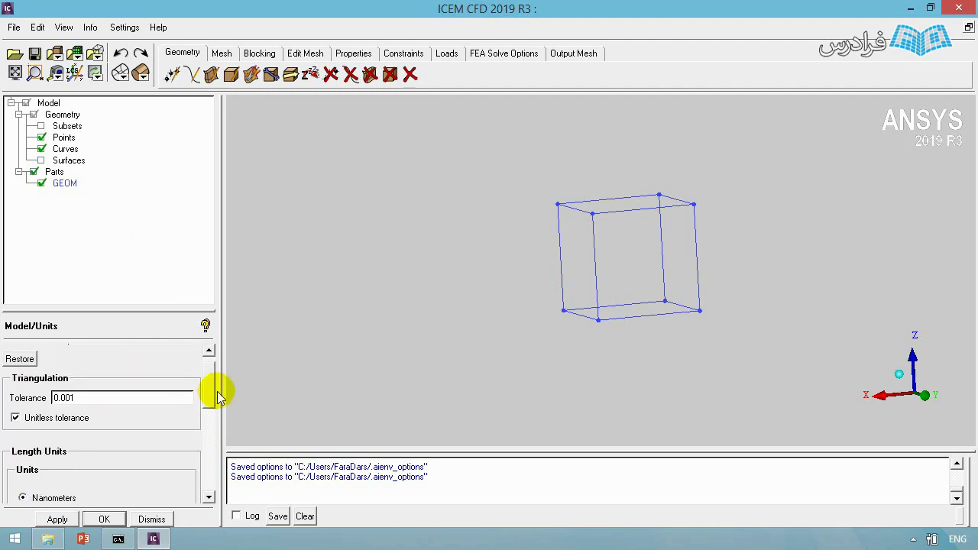
# - Try a triangulation tolerance of 0.0000001, then dismiss the Model/Units settings without applying
pyautogui.doubleClick(84, 412)
pyautogui.moveTo(91, 413); pyautogui.dragTo(15, 408)
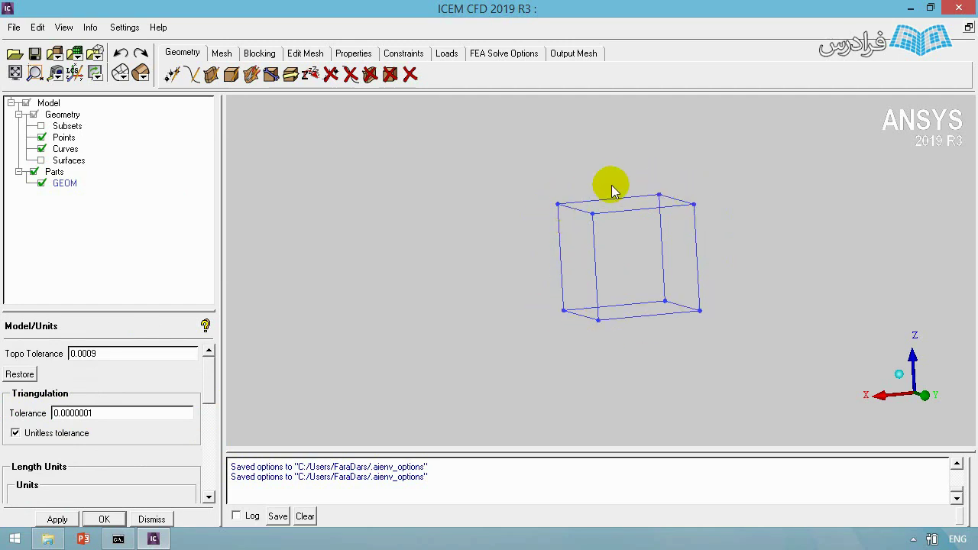
pyautogui.moveTo(94, 413); pyautogui.dragTo(135, 410)
pyautogui.click(62, 411)
pyautogui.moveTo(61, 411); pyautogui.dragTo(37, 413)
pyautogui.click(102, 415)
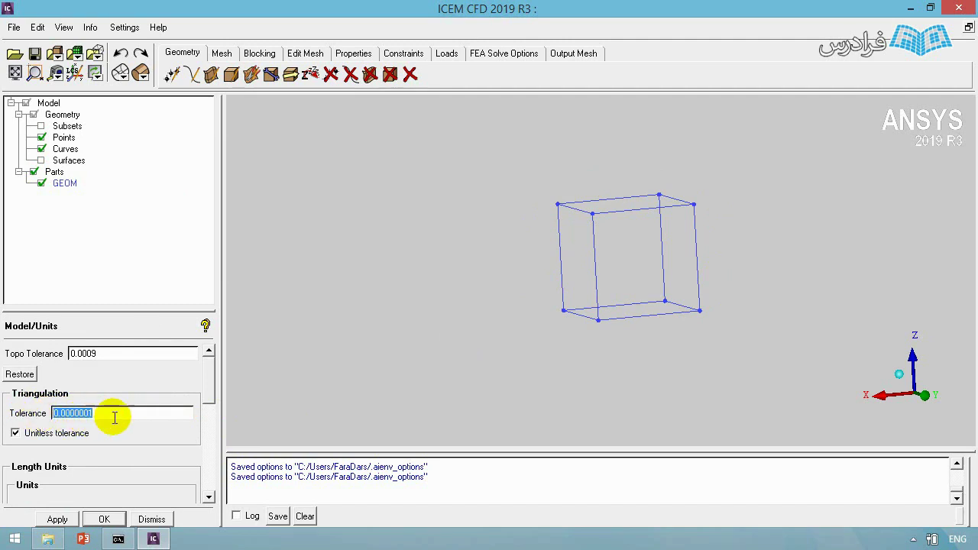
pyautogui.click(151, 520)
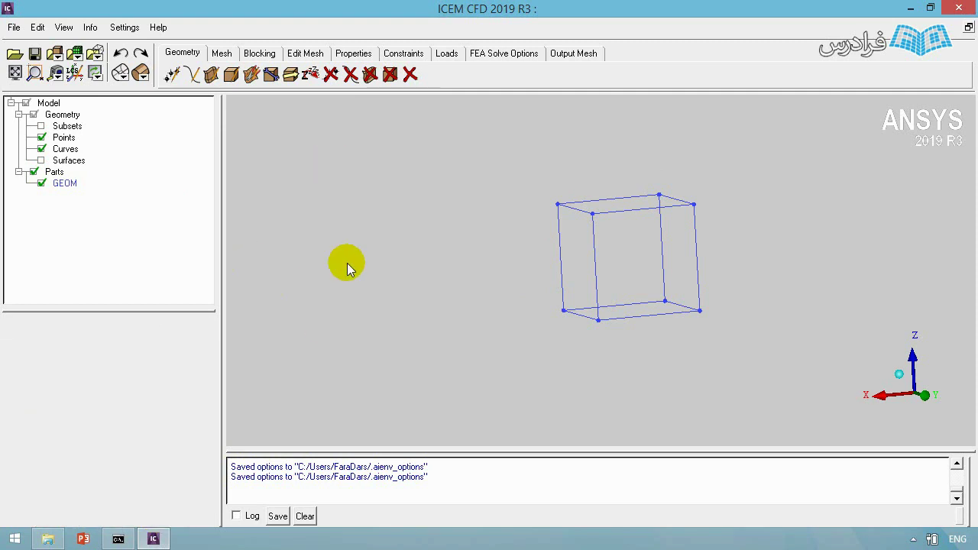
# - Open the ANSYS ICEM CFD User's Manual from the help and read its introduction
pyautogui.click(158, 28)
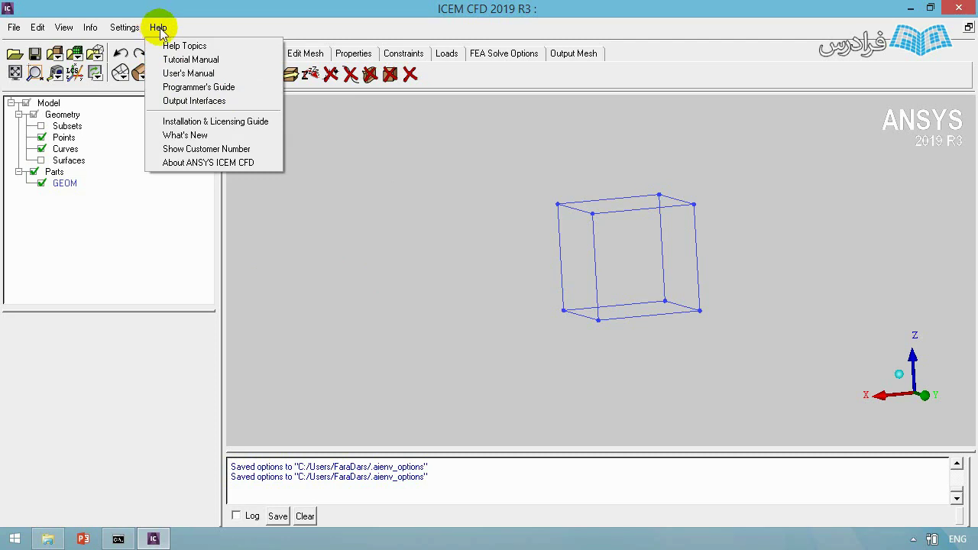
pyautogui.click(180, 75)
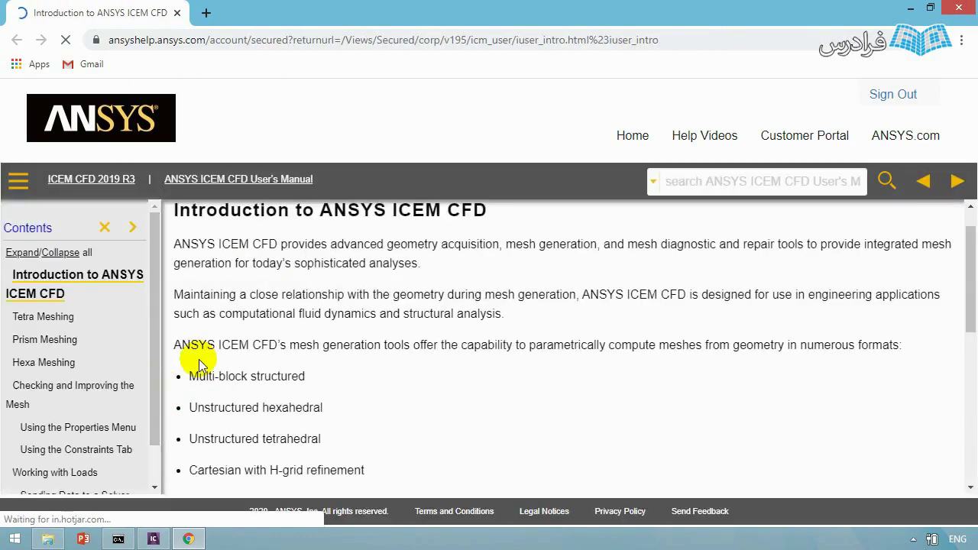
pyautogui.moveTo(174, 298); pyautogui.dragTo(439, 304)
pyautogui.click(498, 318)
pyautogui.moveTo(498, 318); pyautogui.dragTo(177, 291)
pyautogui.click(207, 283)
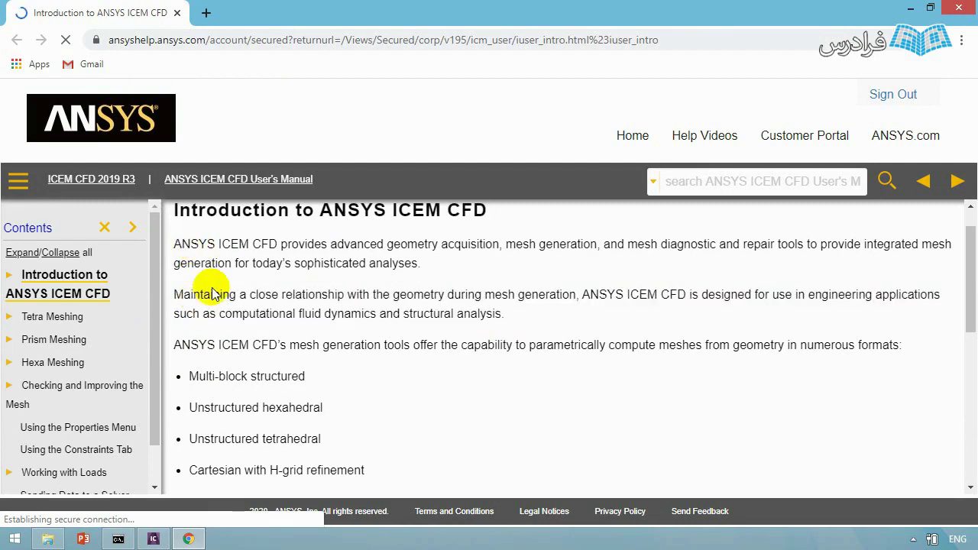
# - Look through the rest of the introduction and the manual's contents, open the Prism Meshing chapter, and close the browser
pyautogui.scroll(-8, 234, 284)
pyautogui.scroll(-1, 97, 323)
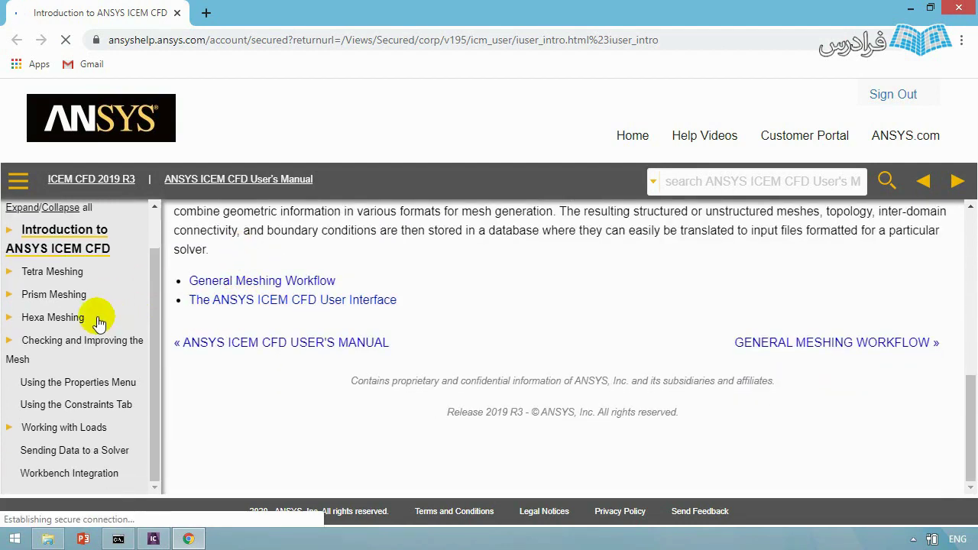
pyautogui.click(64, 295)
pyautogui.click(957, 10)
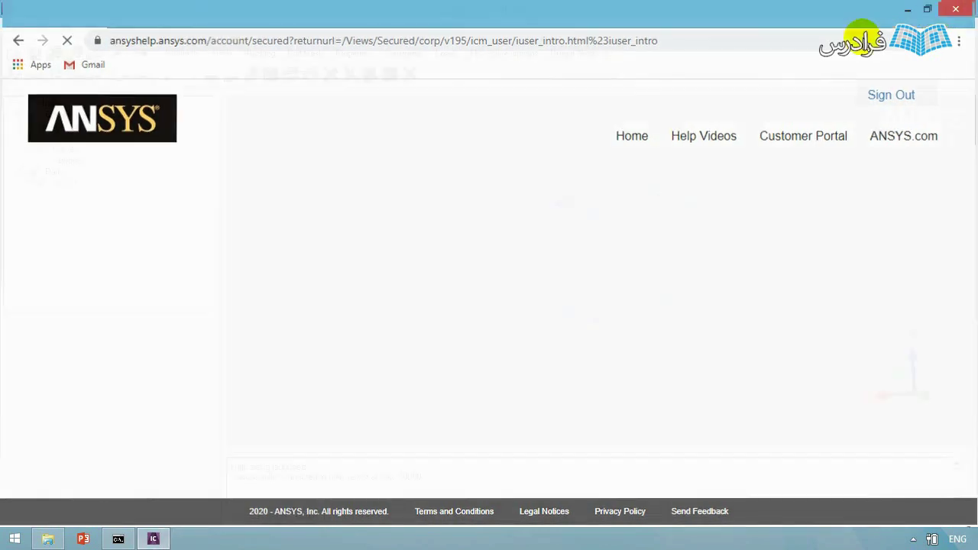
# - Begin saving the project under a new name in the 1st chapter folder, entering project1.prj as the file name
pyautogui.click(569, 53)
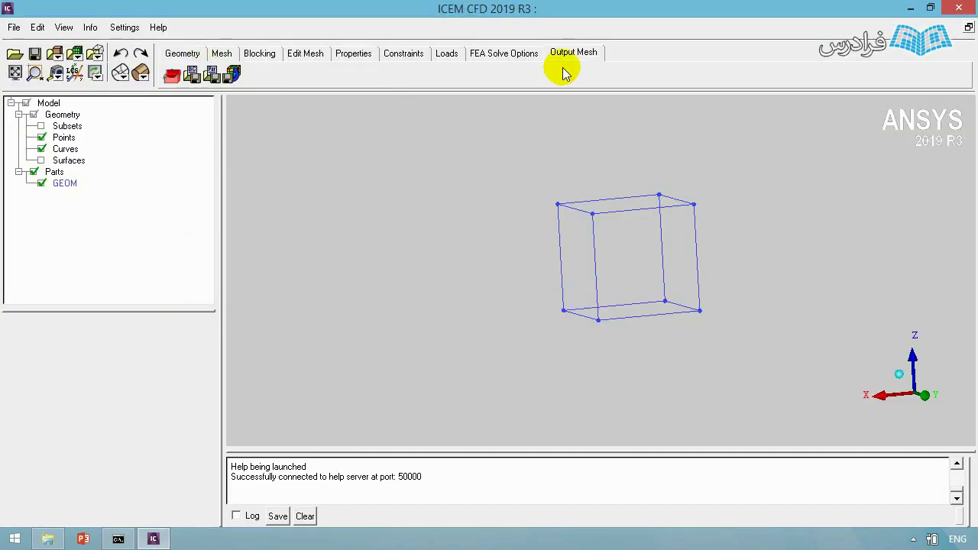
pyautogui.click(14, 27)
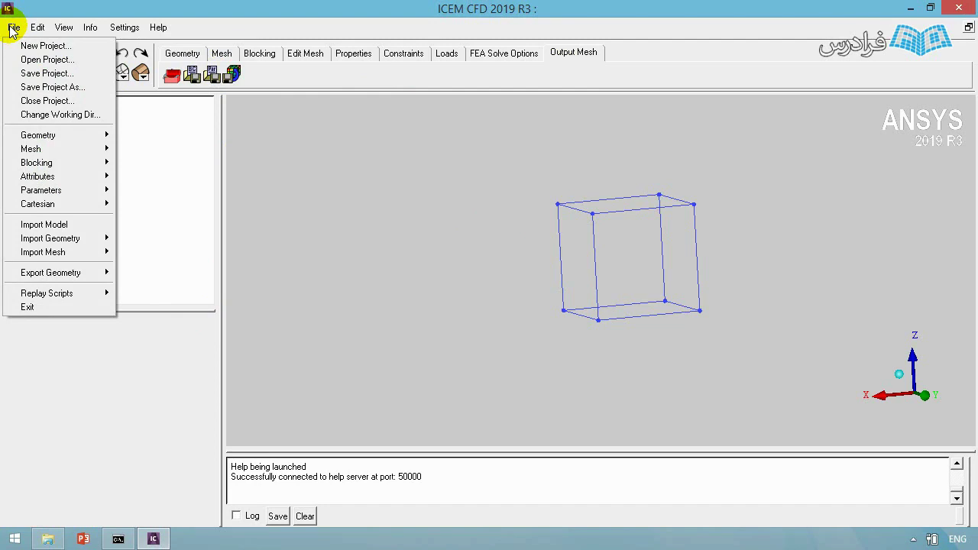
pyautogui.click(37, 87)
pyautogui.click(182, 280)
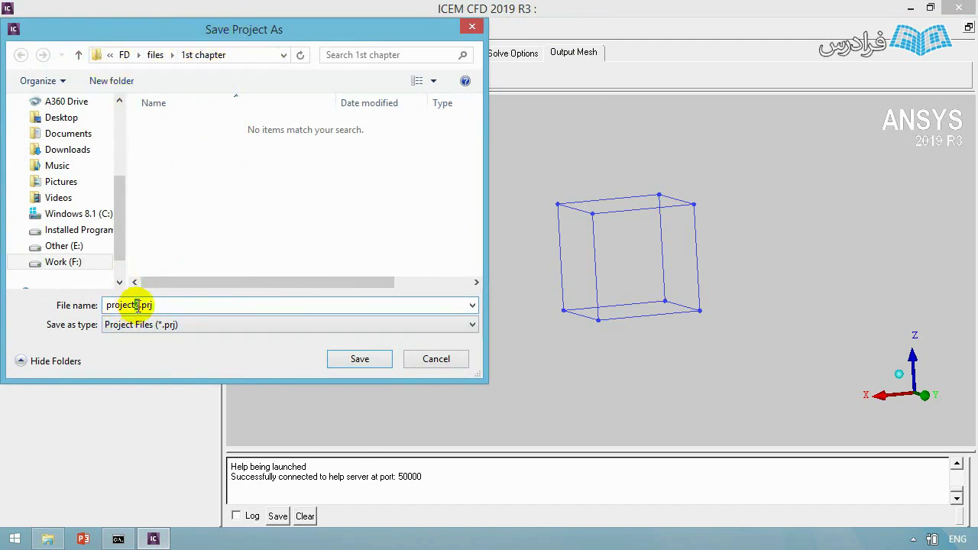
pyautogui.moveTo(135, 305); pyautogui.dragTo(141, 305)
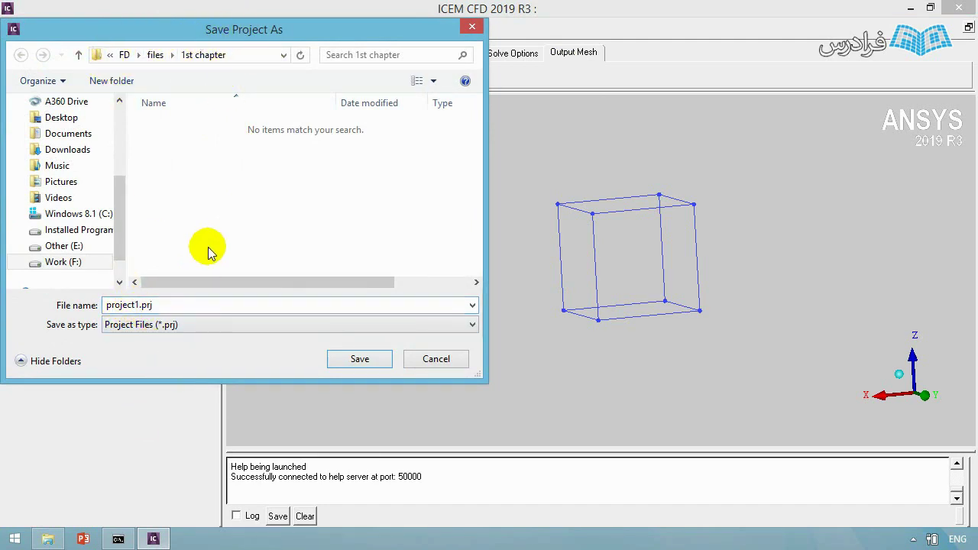
# - In File Explorer, copy the base name of project1.tin without renaming the file
pyautogui.click(48, 539)
pyautogui.click(386, 130)
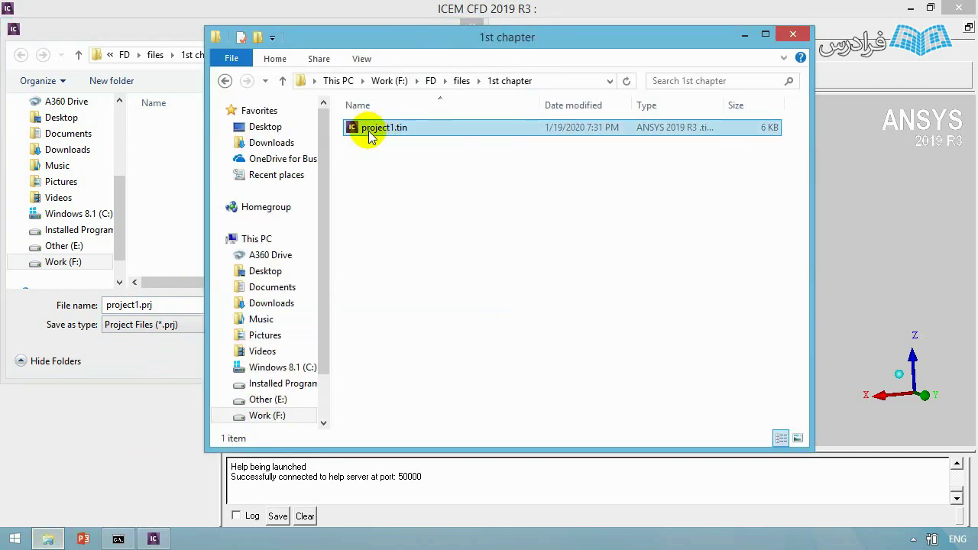
pyautogui.rightClick(369, 131)
pyautogui.click(414, 402)
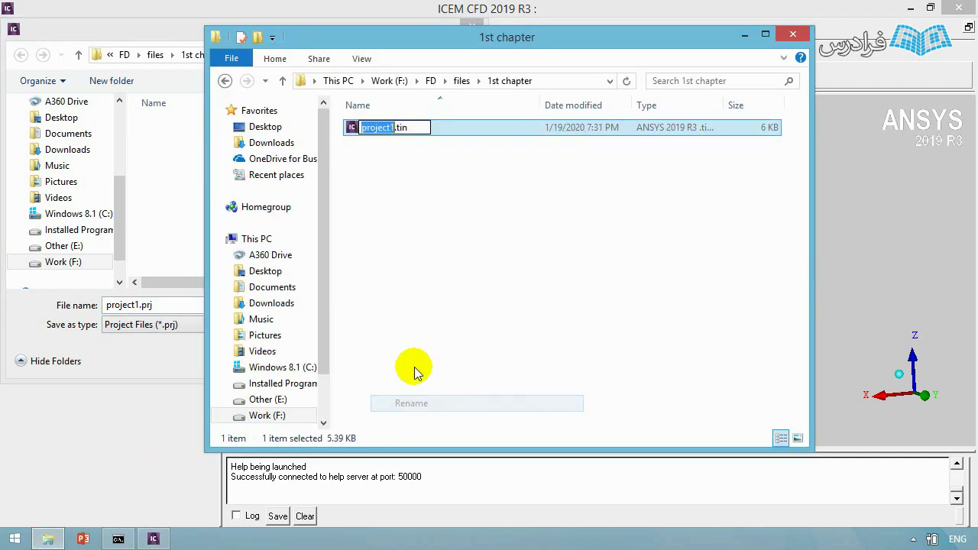
pyautogui.hotkey('ctrl', 'c')
pyautogui.press('Escape')
# - Replace the project file name with the copied name project1 and save the project in the 1st chapter folder
pyautogui.click(139, 305)
pyautogui.moveTo(139, 305); pyautogui.dragTo(44, 305)
pyautogui.hotkey('ctrl', 'v')
pyautogui.click(361, 361)
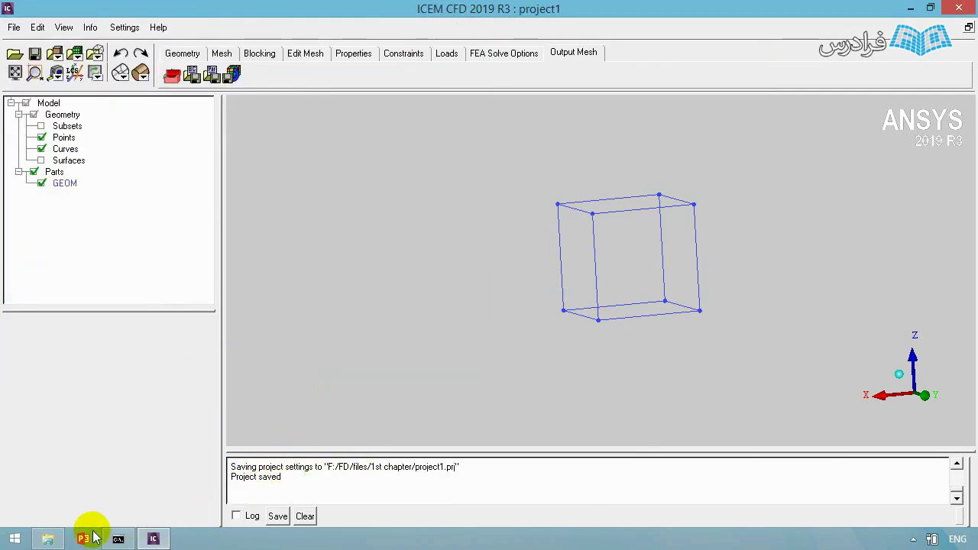
# - Inspect the project1.prj and project1.tin files in the 1st chapter folder in File Explorer, then return to ICEM CFD
pyautogui.click(61, 539)
pyautogui.click(405, 130)
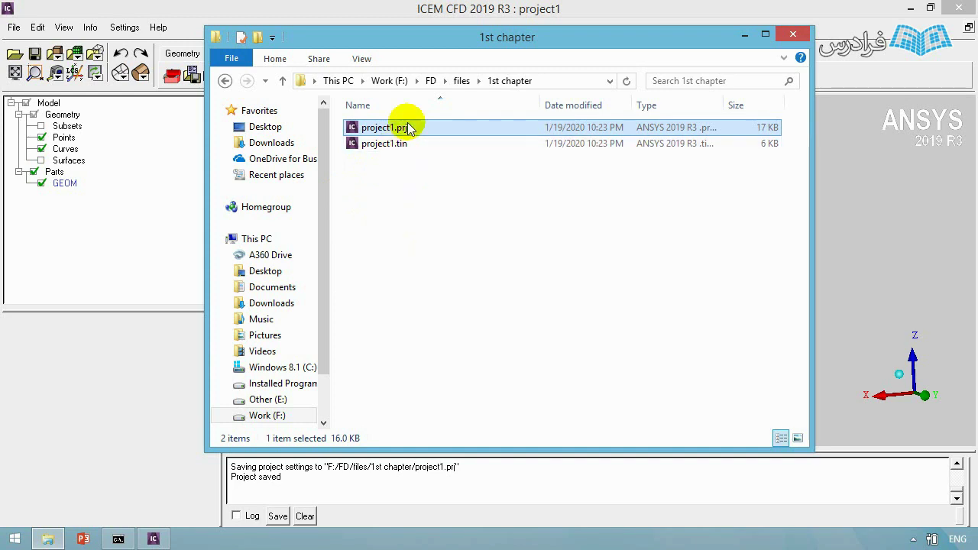
pyautogui.click(397, 153)
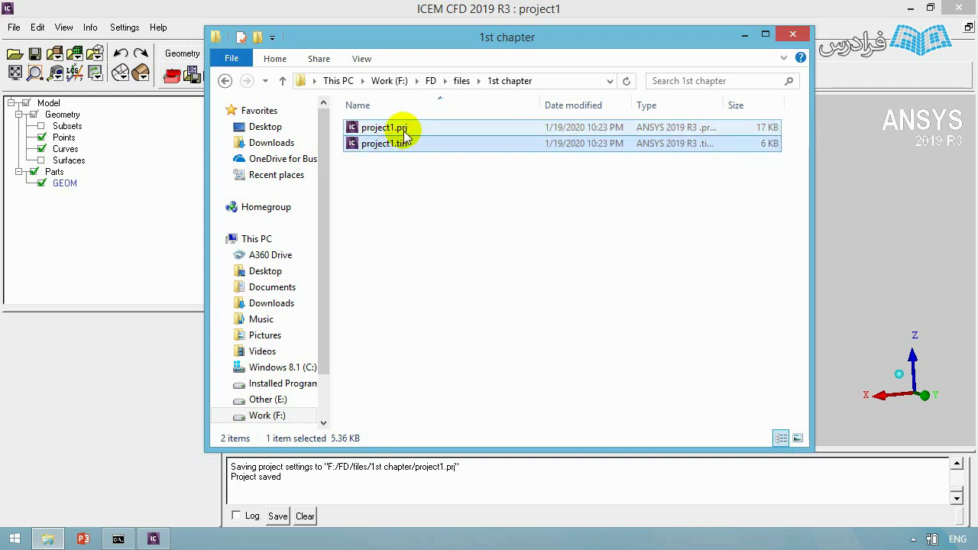
pyautogui.click(405, 130)
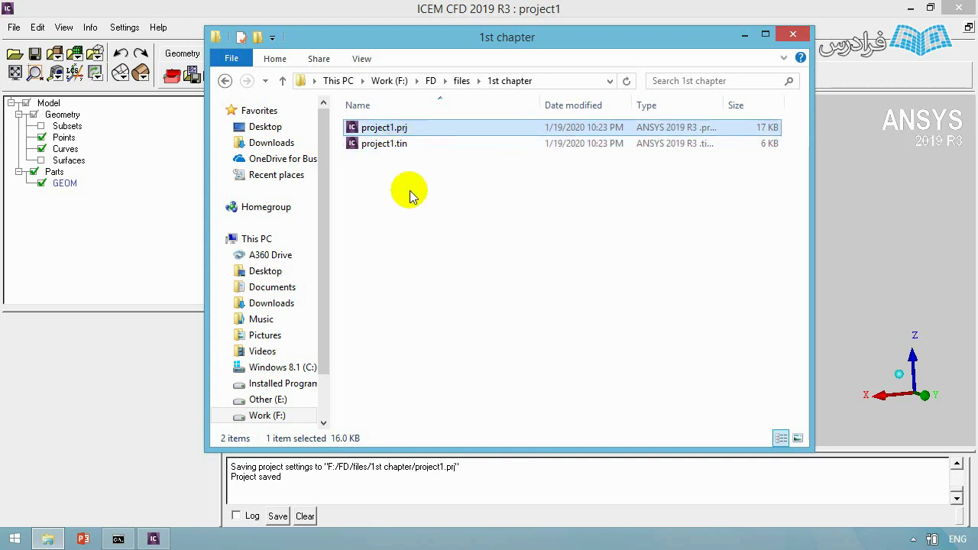
pyautogui.click(826, 23)
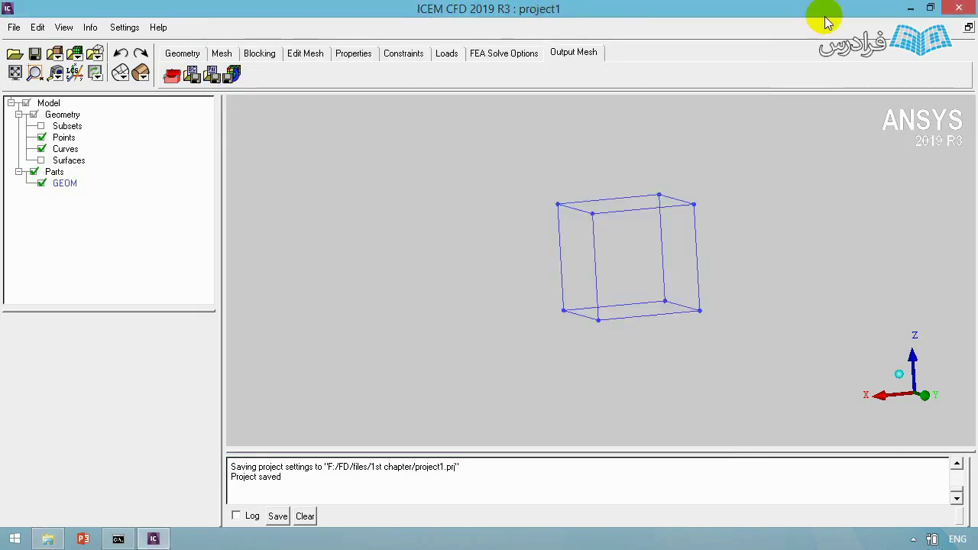
# - Close ICEM CFD, reopen the saved project from project1.prj in File Explorer, and check the cube from other angles
pyautogui.click(958, 7)
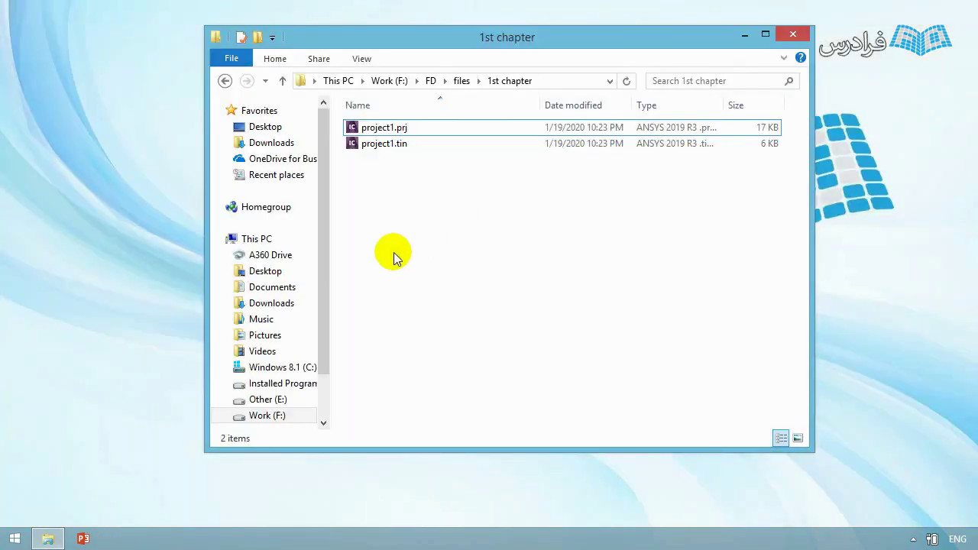
pyautogui.press('Return')
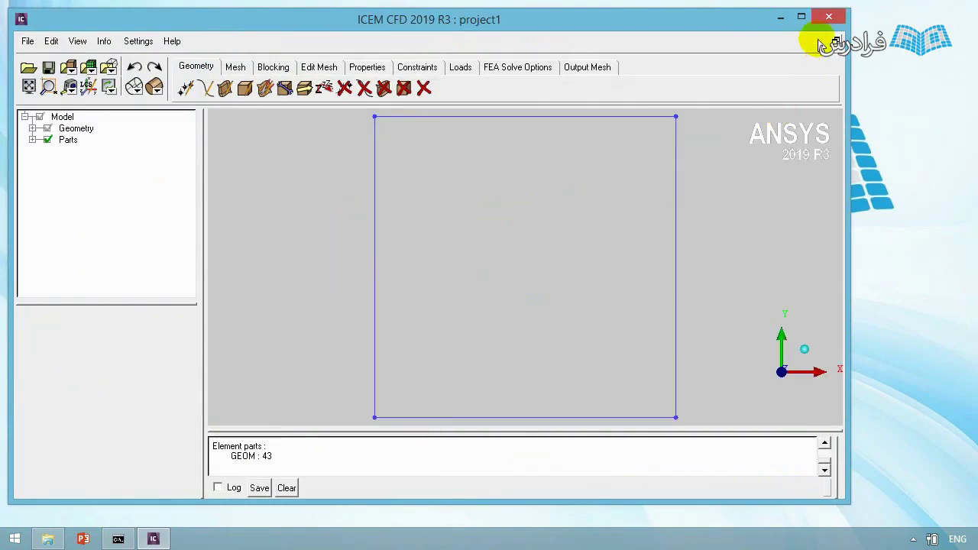
pyautogui.click(819, 16)
pyautogui.moveTo(614, 250); pyautogui.dragTo(626, 263)
pyautogui.moveTo(626, 259); pyautogui.dragTo(590, 342, button='right')
pyautogui.moveTo(590, 343); pyautogui.dragTo(721, 227)
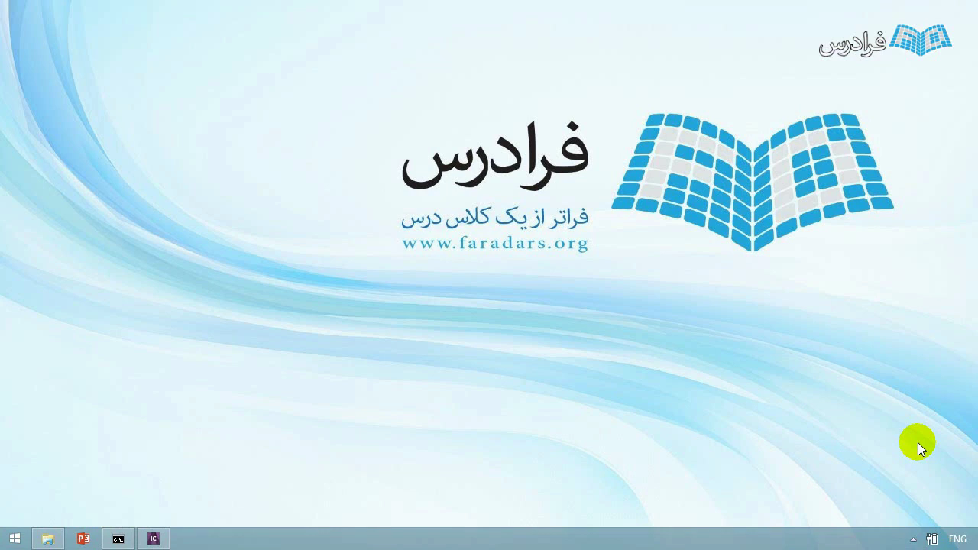
# - In File Explorer, copy the path of the 2nd chapter folder that holds Part2.stp
pyautogui.click(47, 537)
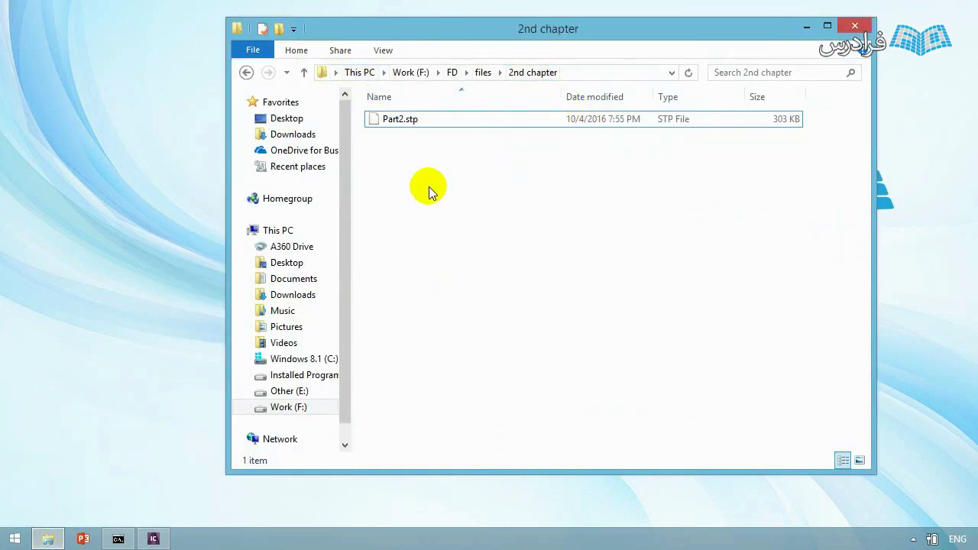
pyautogui.click(409, 125)
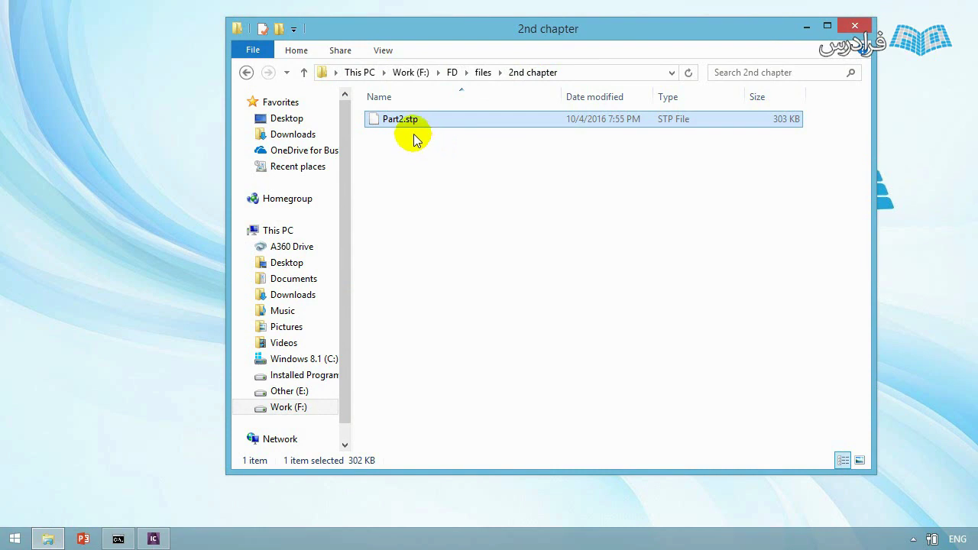
pyautogui.click(566, 72)
pyautogui.rightClick(565, 73)
pyautogui.click(601, 120)
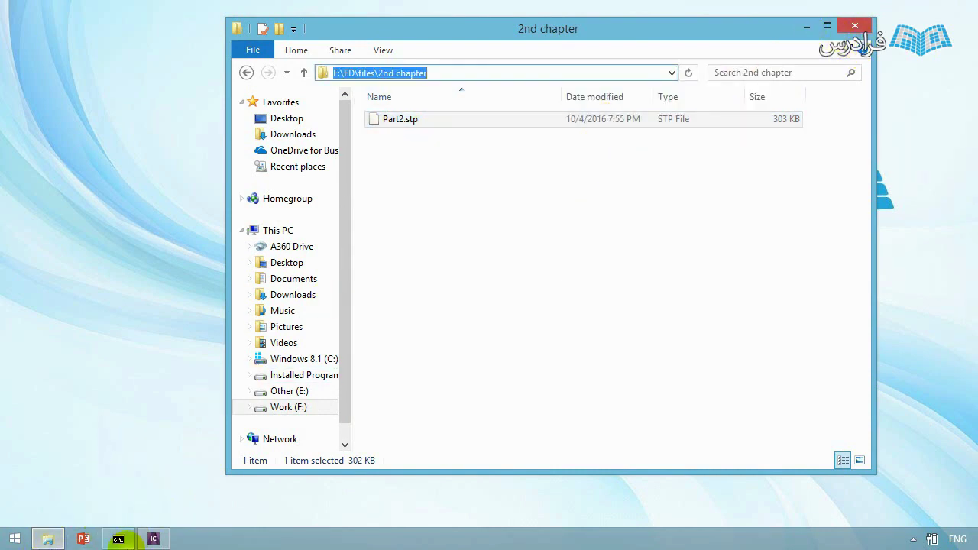
# - Switch to ICEM CFD and set the working directory to F:/FD/files/2nd chapter using the copied path
pyautogui.click(152, 539)
pyautogui.click(14, 26)
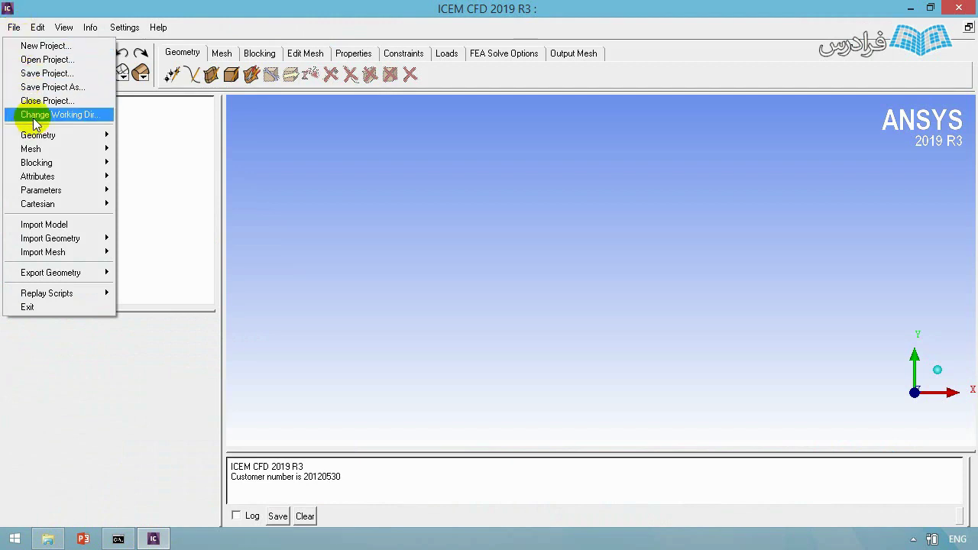
pyautogui.click(33, 118)
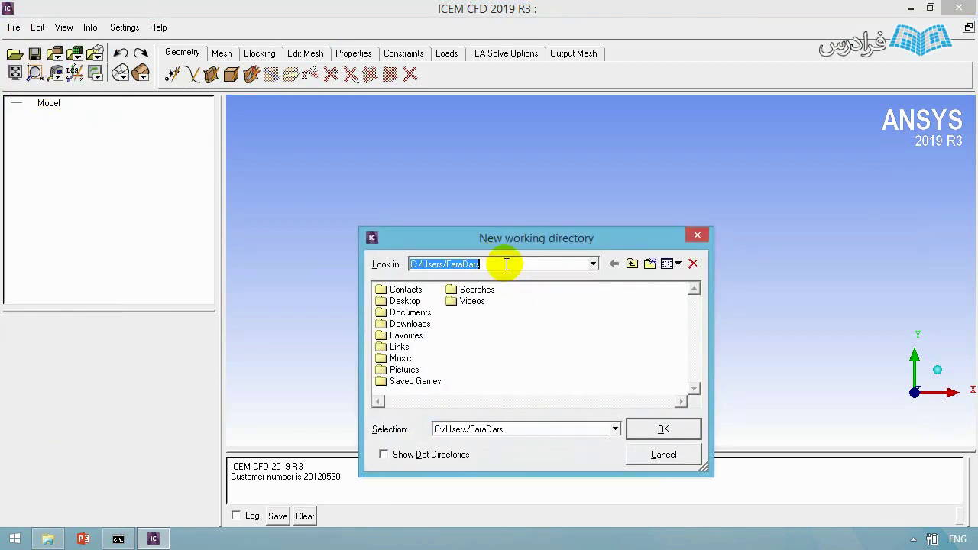
pyautogui.hotkey('ctrl', 'v')
pyautogui.press('Return')
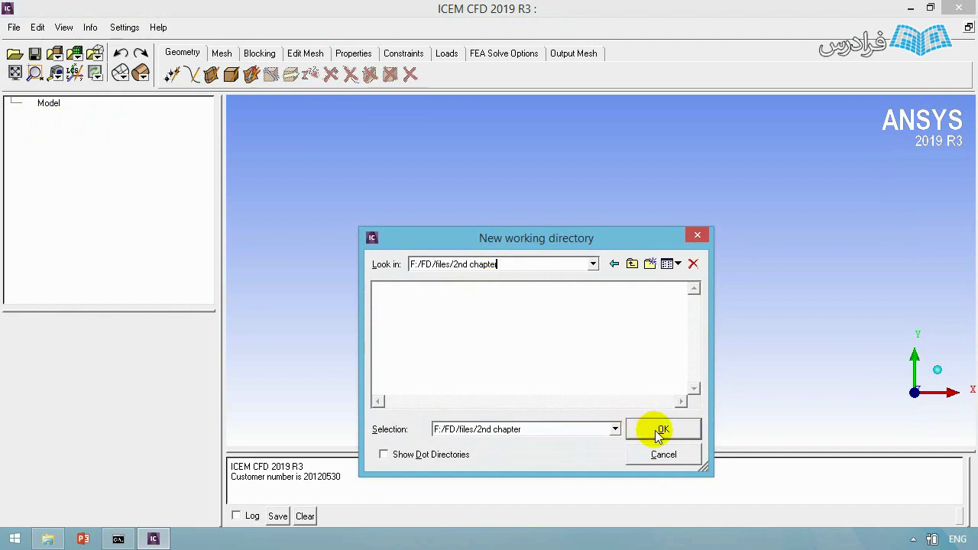
pyautogui.click(663, 429)
pyautogui.moveTo(232, 477); pyautogui.dragTo(410, 477)
pyautogui.click(339, 471)
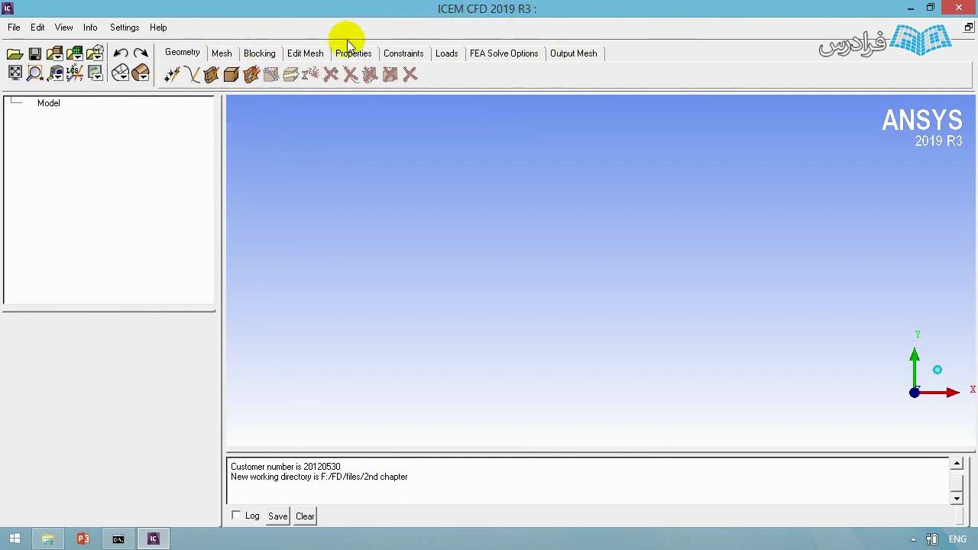
# - Create a point by explicit coordinates at X 0, Y 0, Z 0, and expand Geometry and Parts in the model tree
pyautogui.click(173, 75)
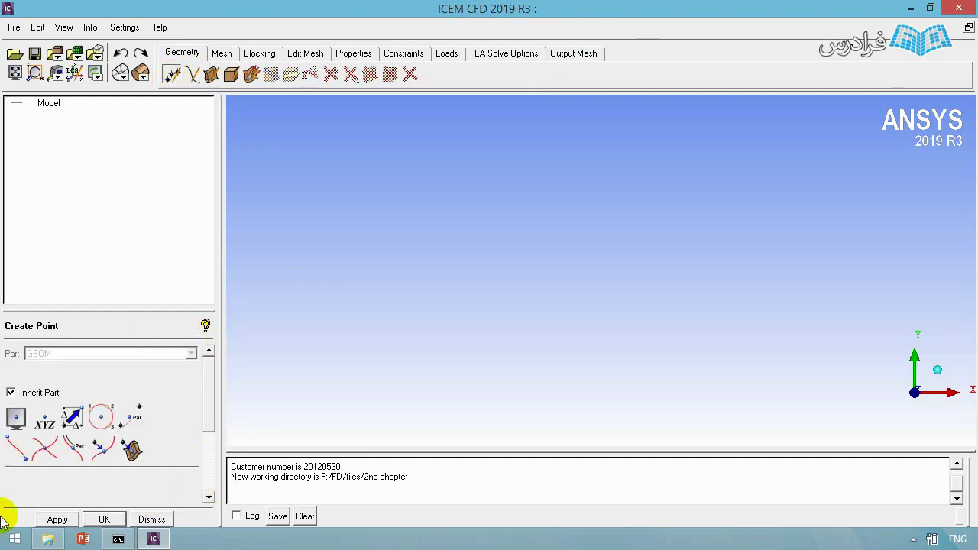
pyautogui.moveTo(116, 307); pyautogui.dragTo(117, 267)
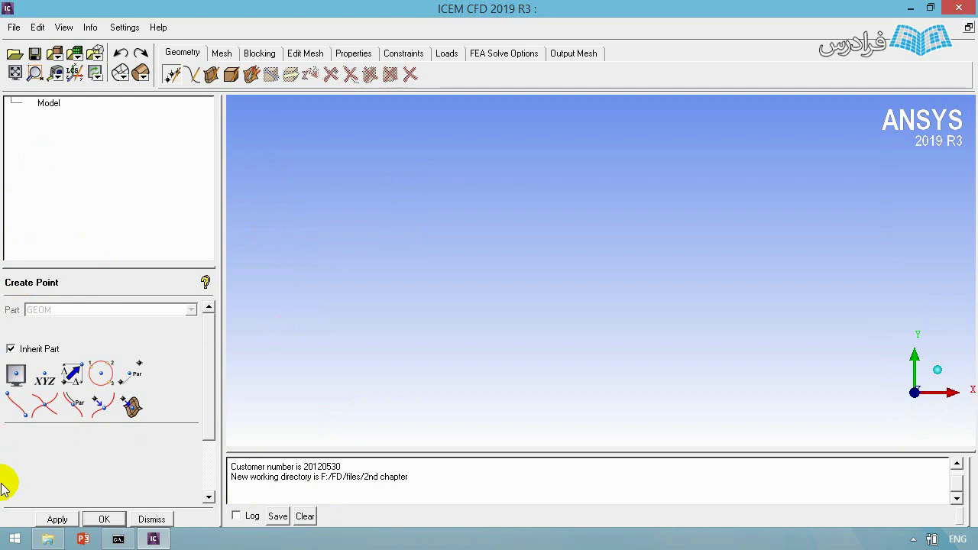
pyautogui.click(44, 380)
pyautogui.moveTo(83, 267); pyautogui.dragTo(87, 218)
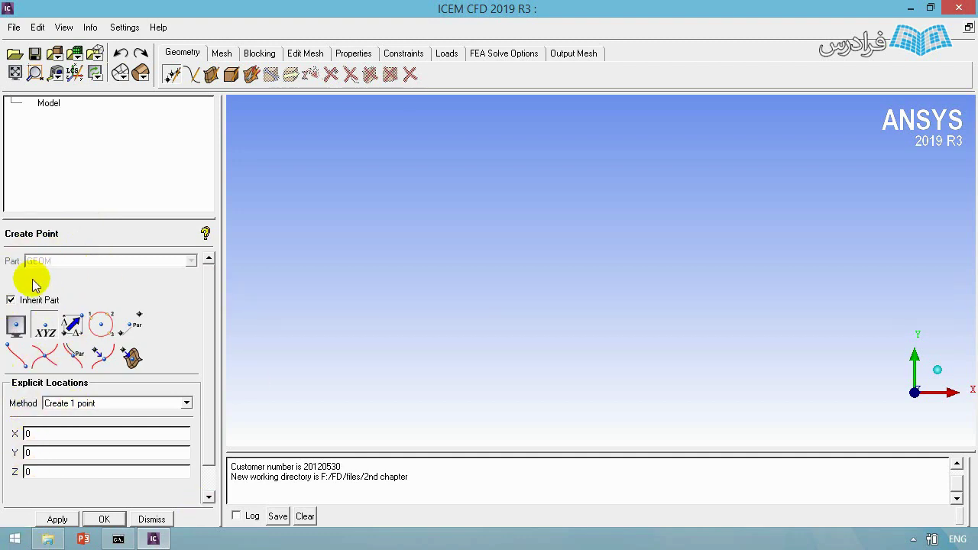
pyautogui.doubleClick(44, 432)
pyautogui.doubleClick(38, 473)
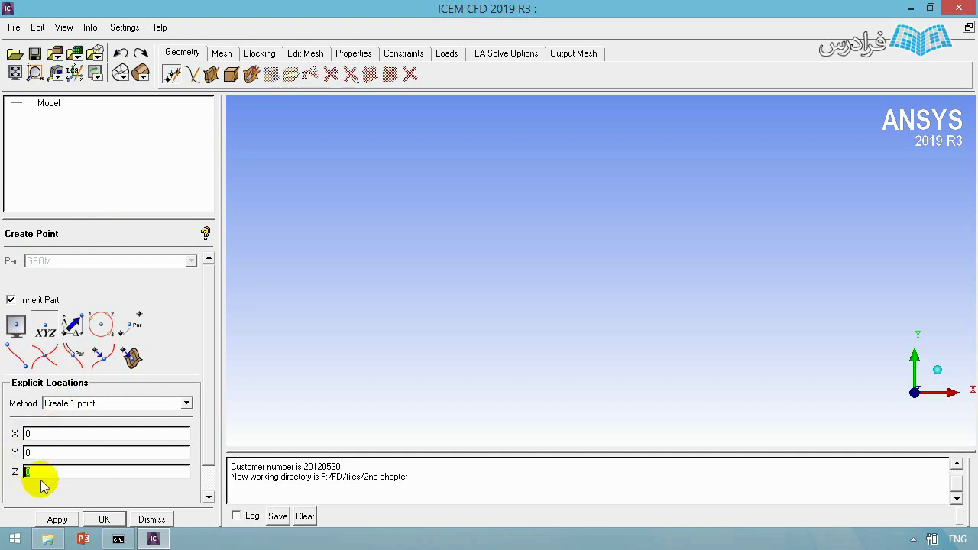
pyautogui.click(57, 520)
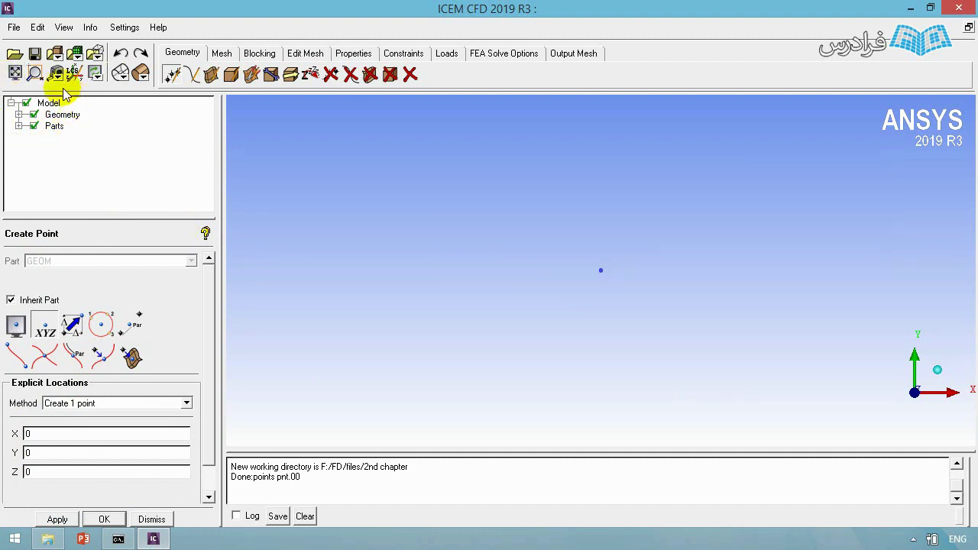
pyautogui.click(19, 126)
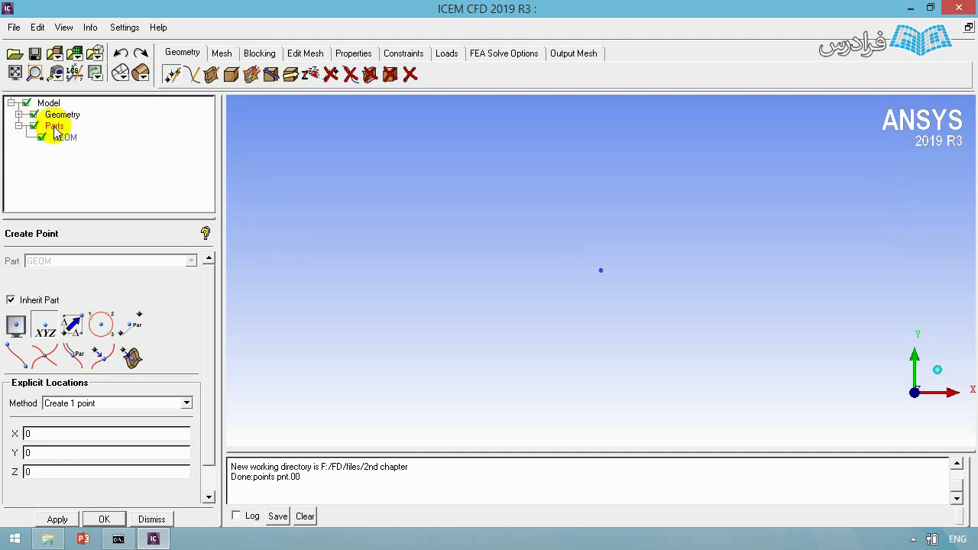
pyautogui.click(18, 114)
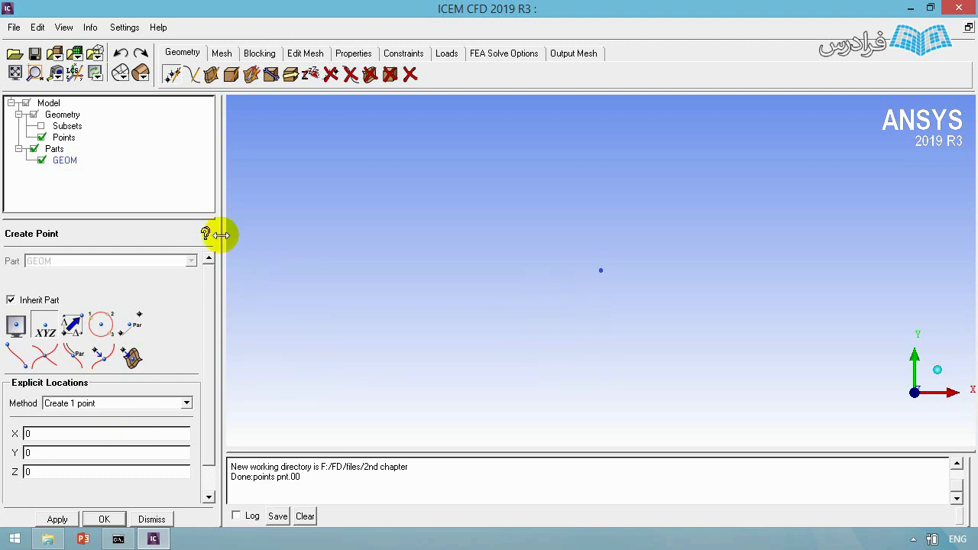
# - Set the model's length units to Millimeters in the Model/Units settings
pyautogui.click(122, 29)
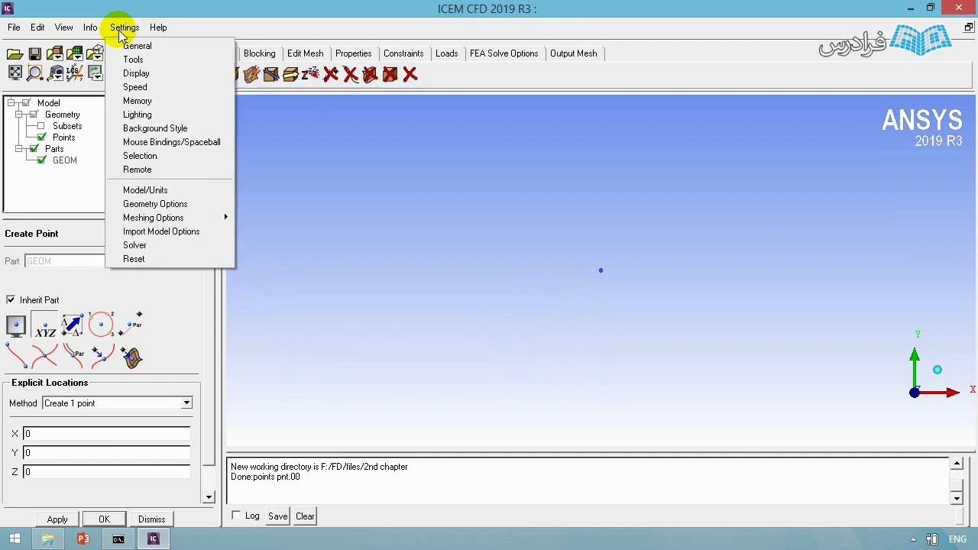
pyautogui.click(155, 190)
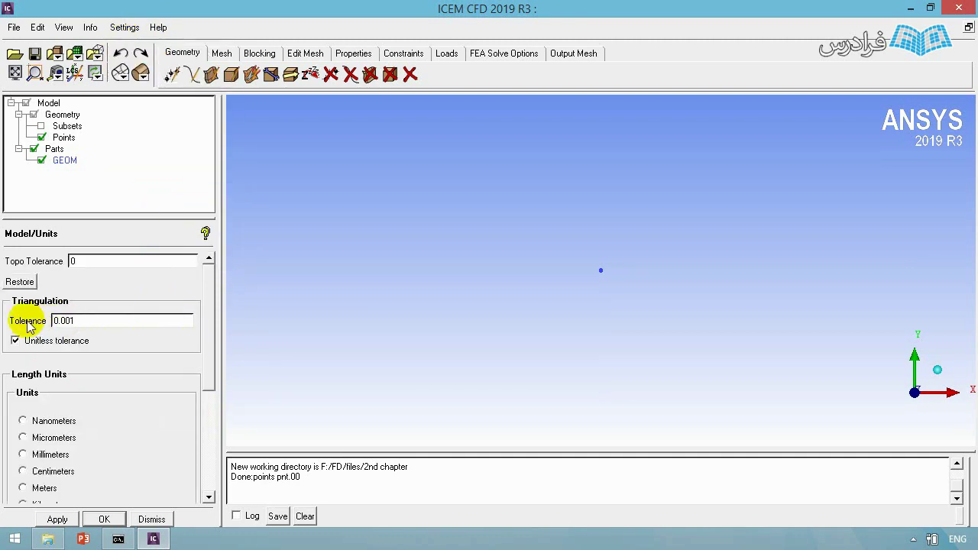
pyautogui.click(80, 323)
pyautogui.moveTo(80, 323); pyautogui.dragTo(38, 324)
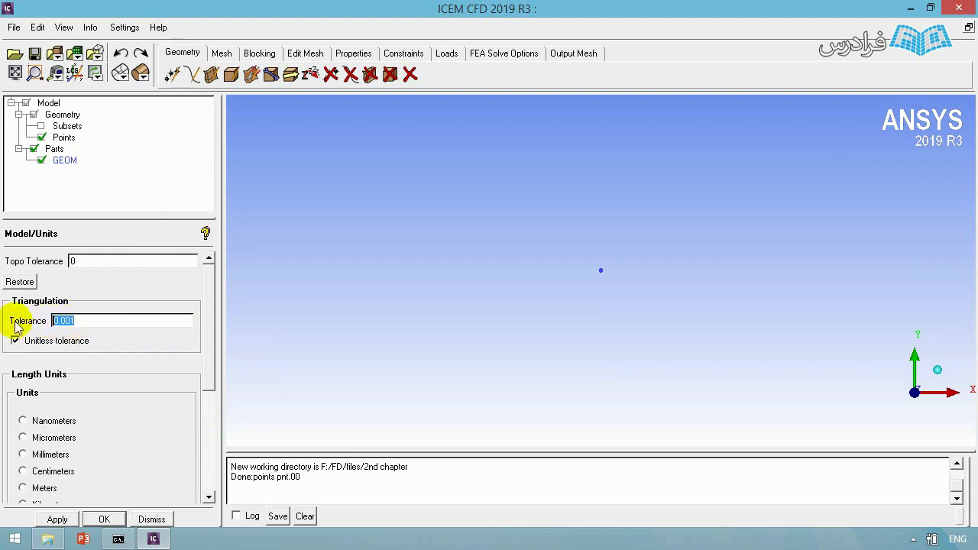
pyautogui.moveTo(203, 328); pyautogui.dragTo(203, 398)
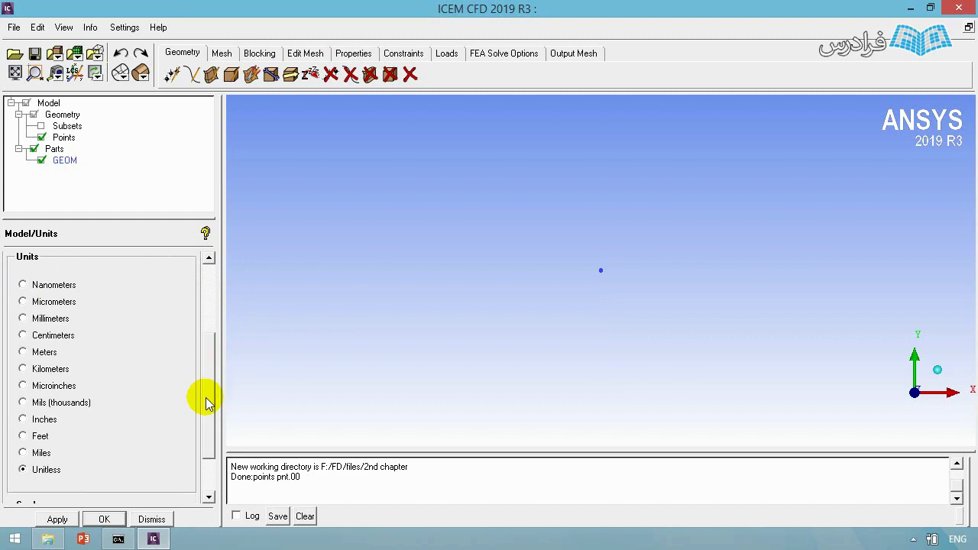
pyautogui.click(23, 318)
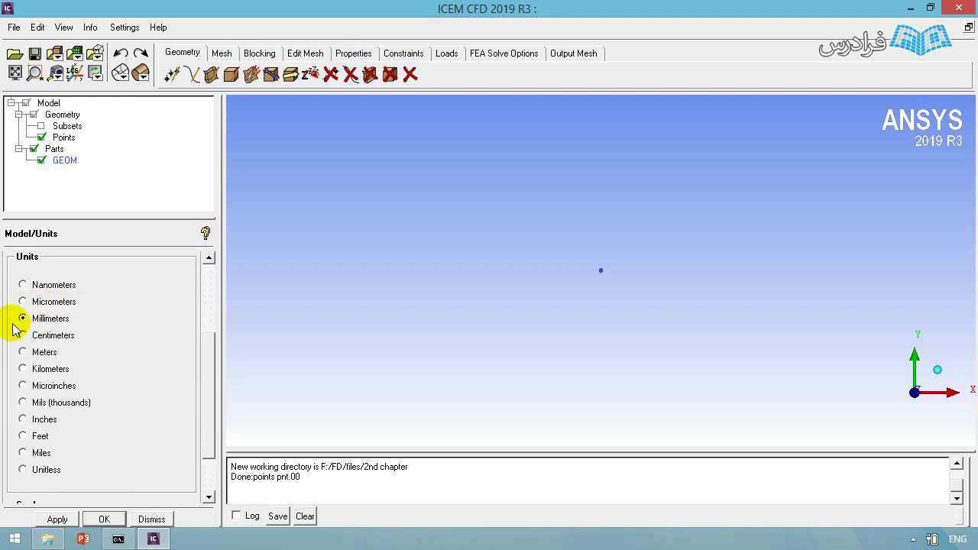
pyautogui.click(105, 520)
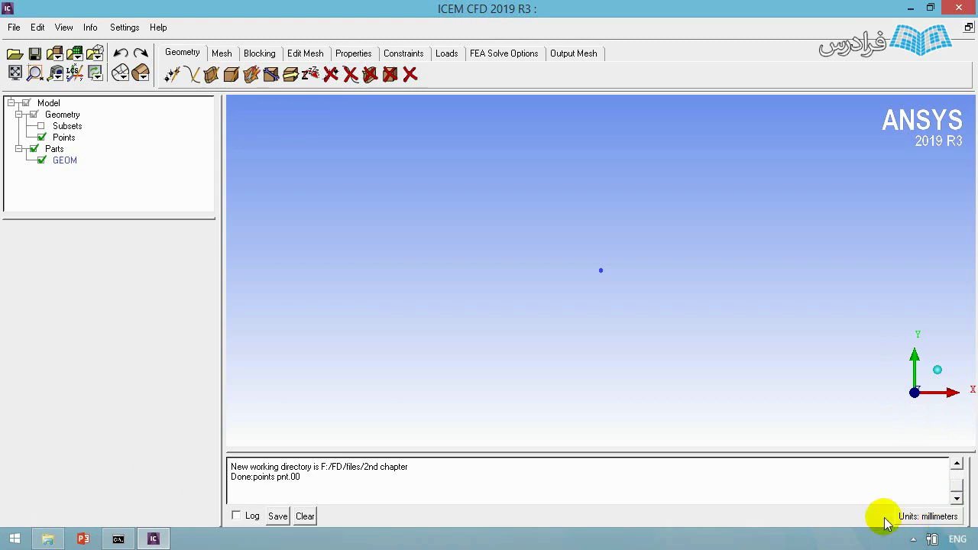
# - Create two freely placed points by screen selection, one above the other on the negative X side of the origin point
pyautogui.click(172, 74)
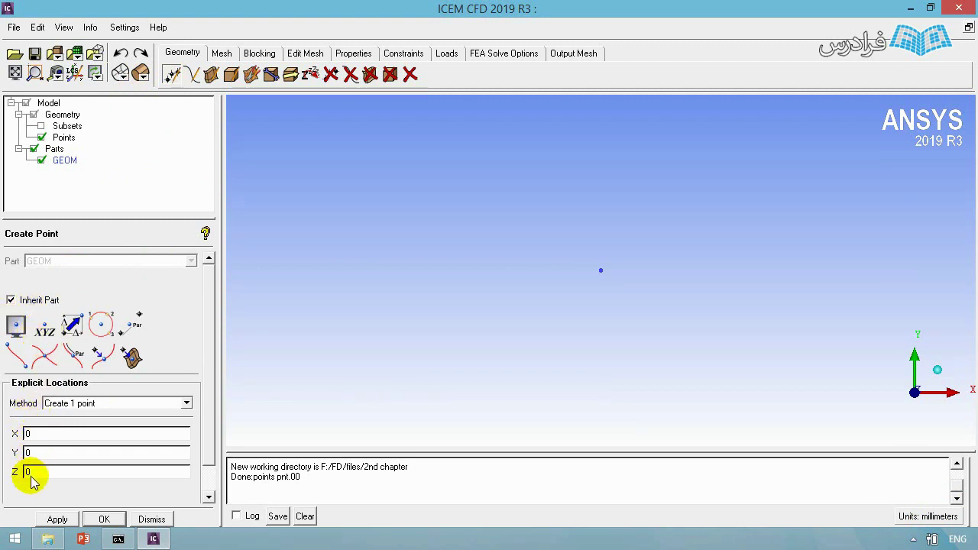
pyautogui.click(16, 327)
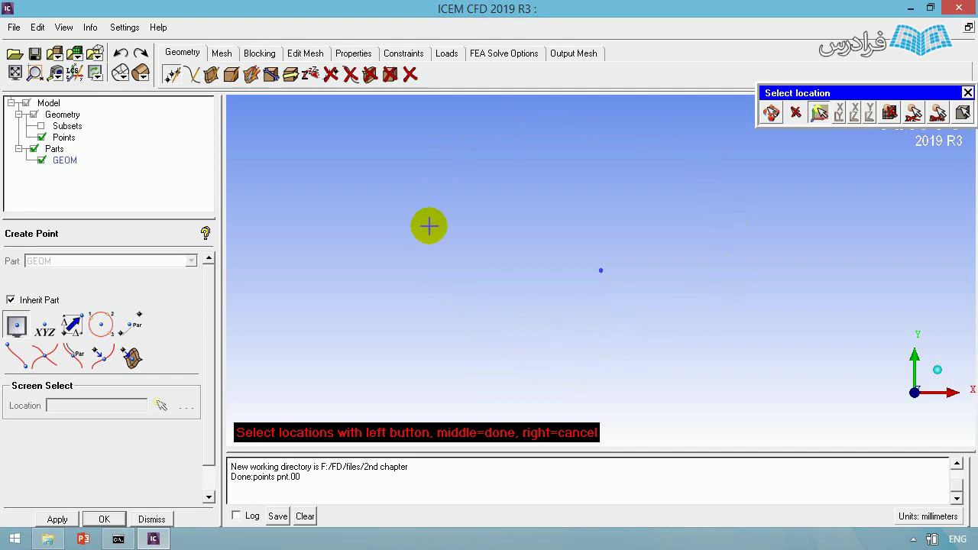
pyautogui.click(441, 154)
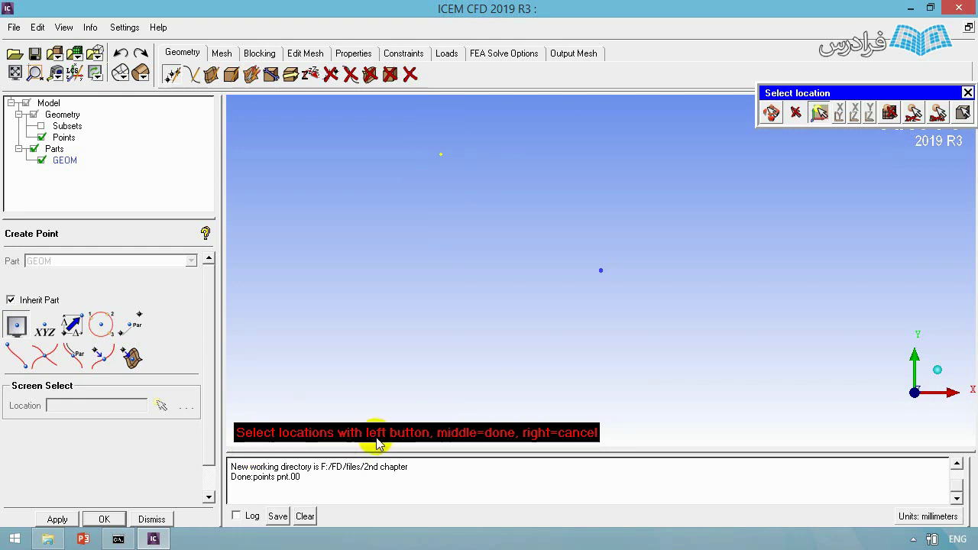
pyautogui.click(413, 217)
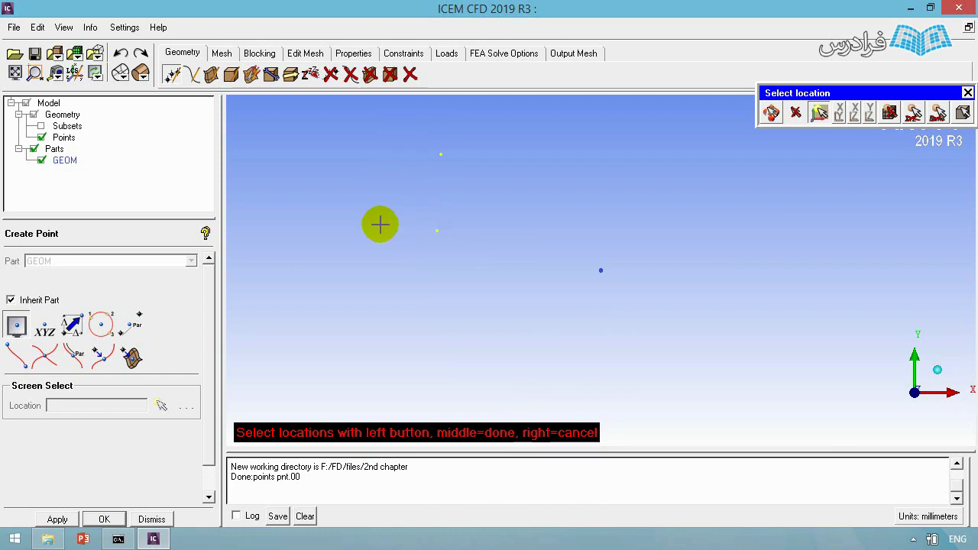
pyautogui.click(437, 230)
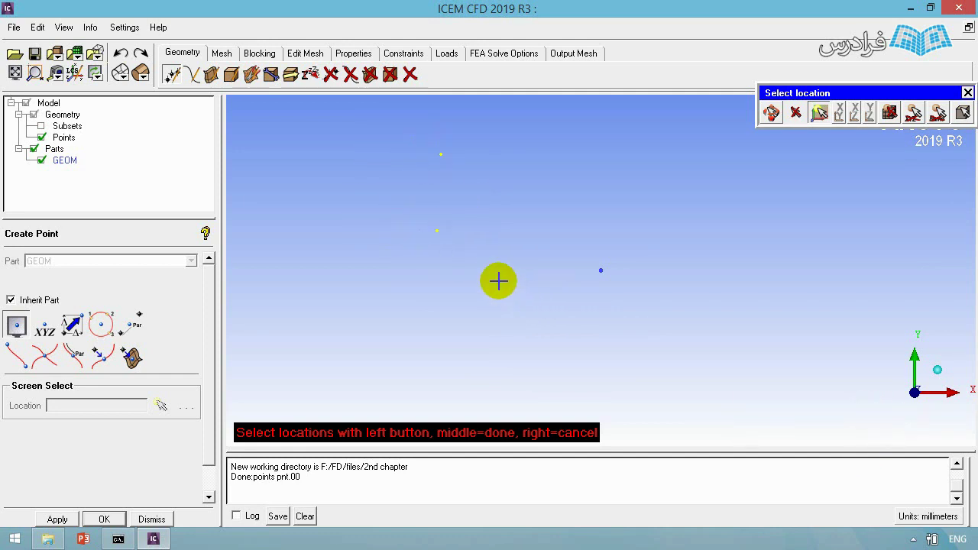
pyautogui.middleClick(442, 265)
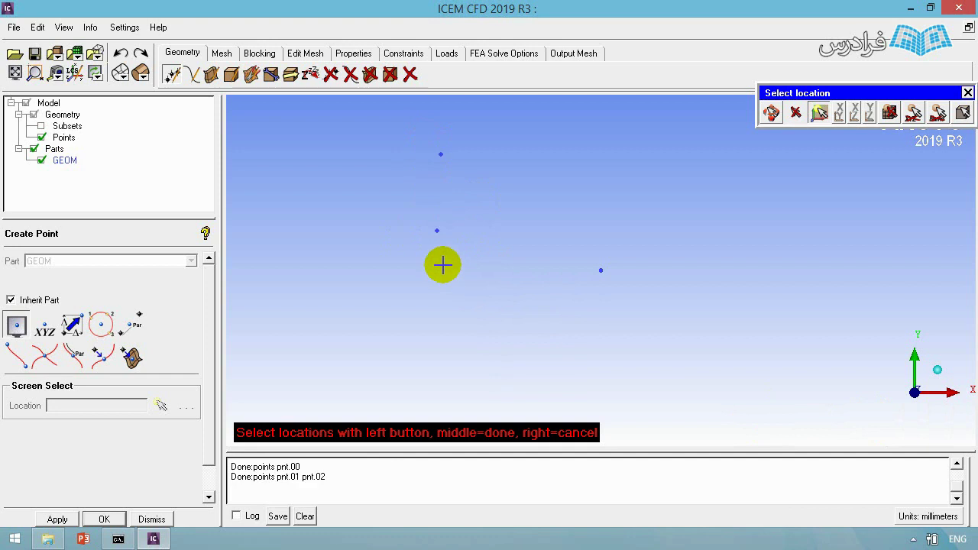
pyautogui.middleClick(464, 190)
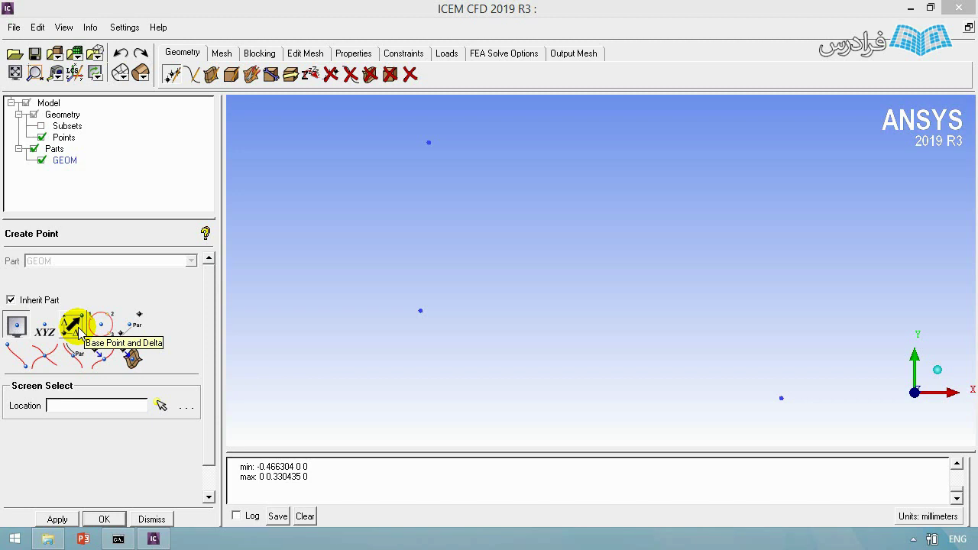
# - Create a point by Base Point and Delta from the origin point, with DX 100, DY 100 and DZ 0
pyautogui.click(75, 328)
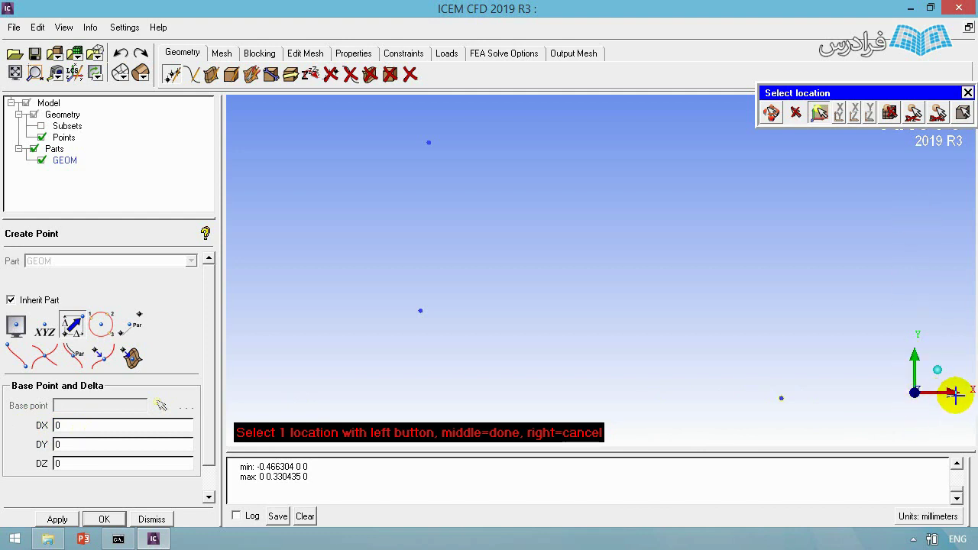
pyautogui.moveTo(117, 425); pyautogui.dragTo(2, 452)
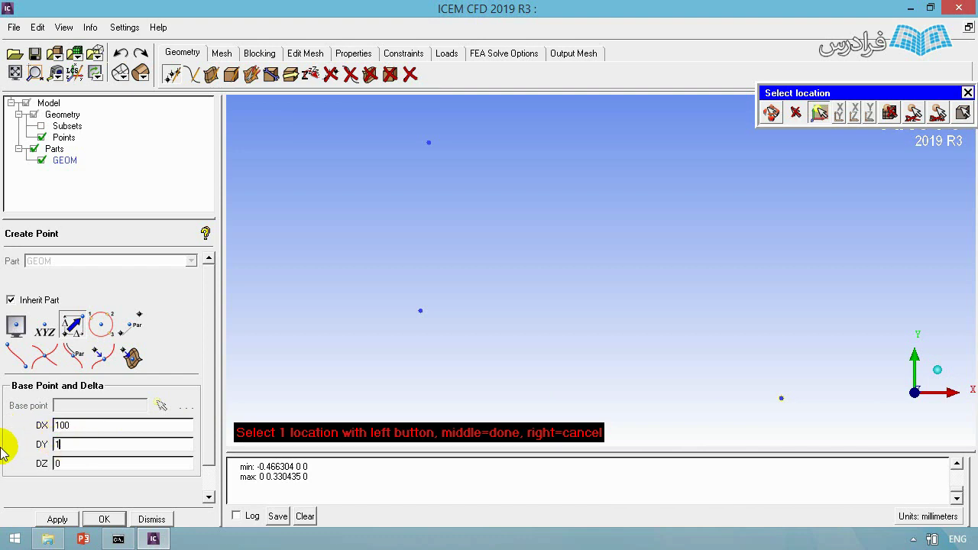
pyautogui.click(55, 519)
pyautogui.click(105, 520)
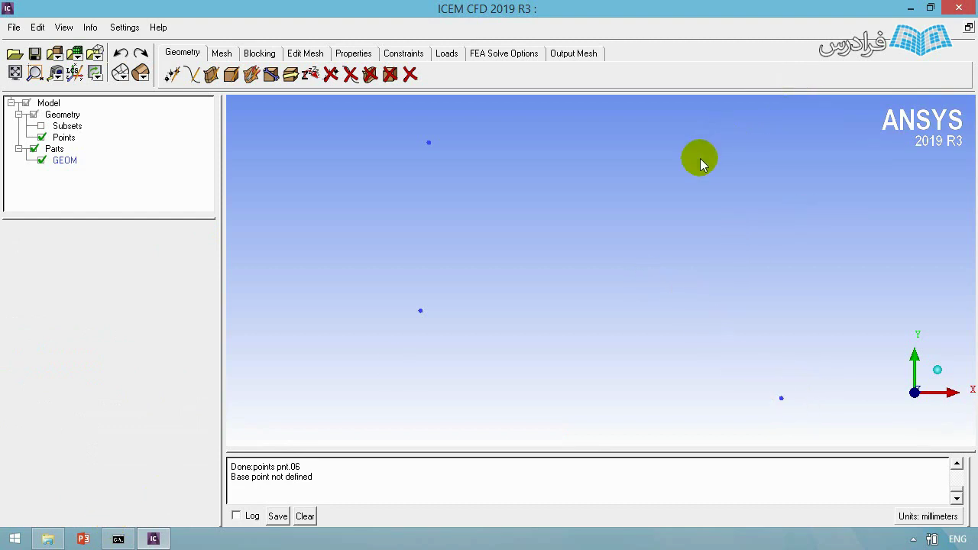
pyautogui.click(14, 73)
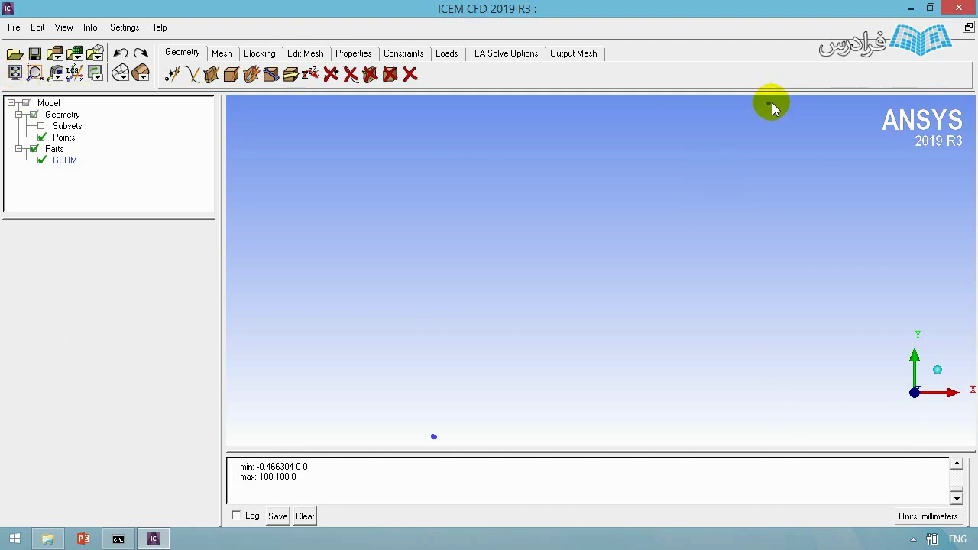
# - Delete the two freely placed points beside the origin point, keeping the origin and offset points
pyautogui.moveTo(571, 258); pyautogui.dragTo(621, 164, button='middle')
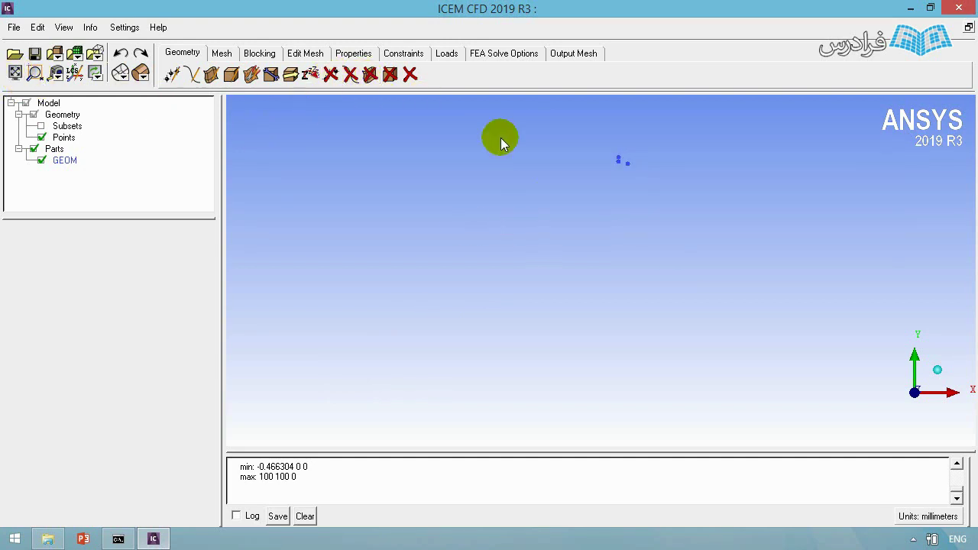
pyautogui.click(331, 77)
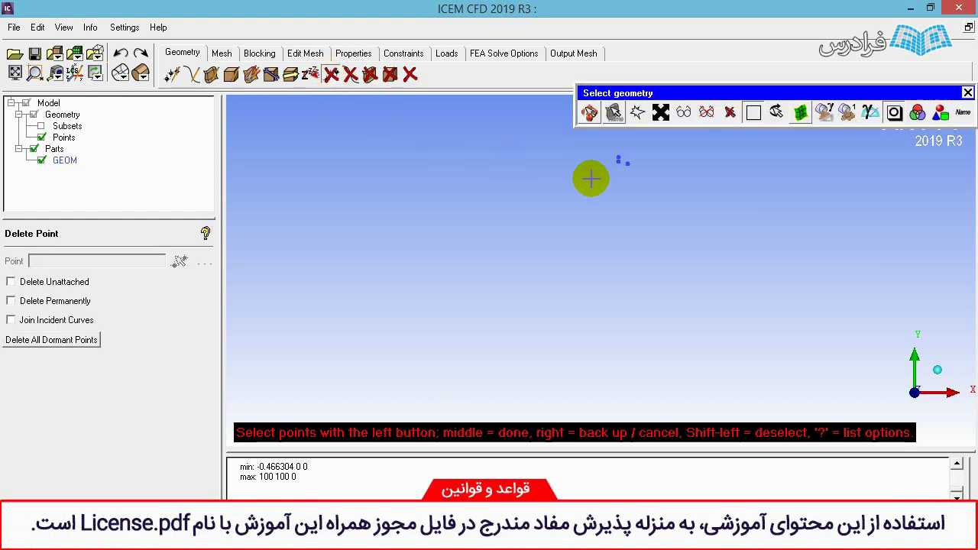
pyautogui.click(619, 159)
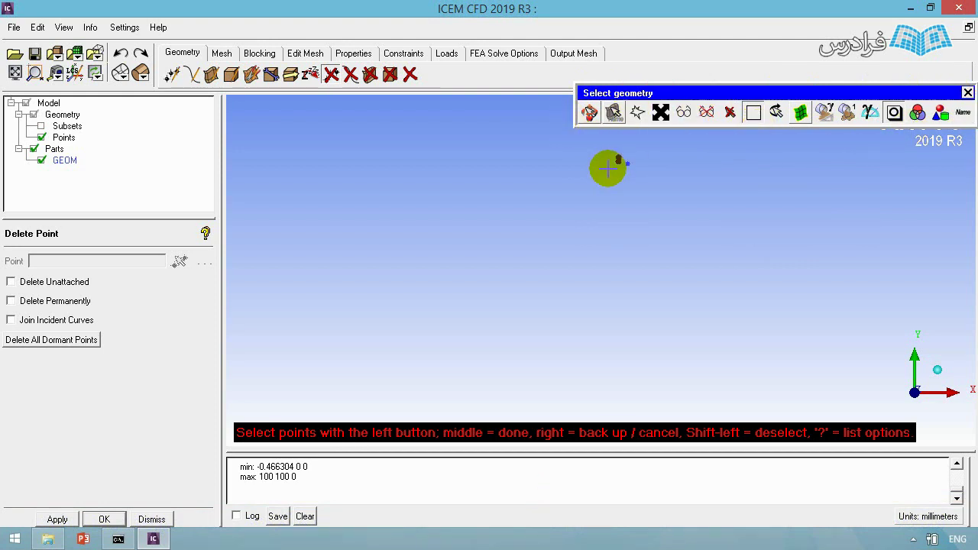
pyautogui.middleClick(607, 179)
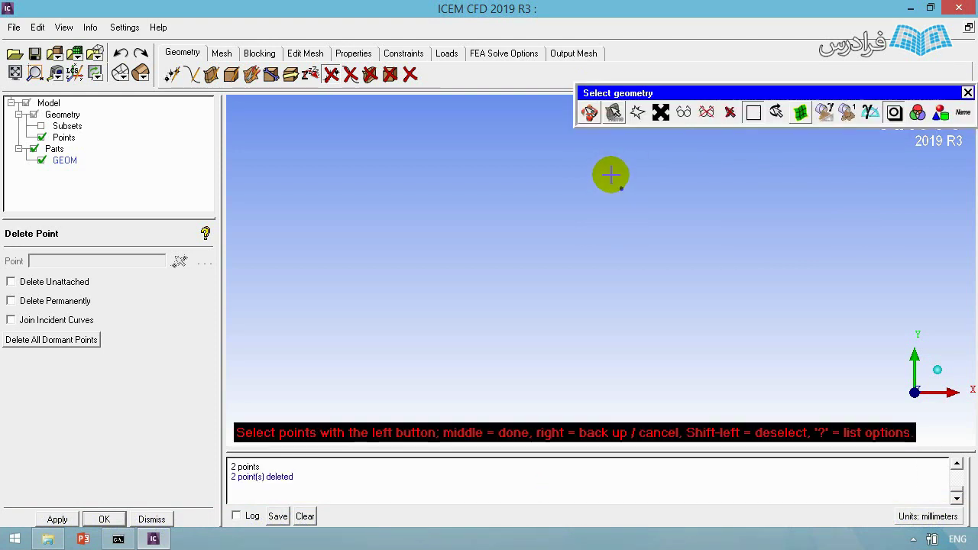
pyautogui.middleClick(610, 190)
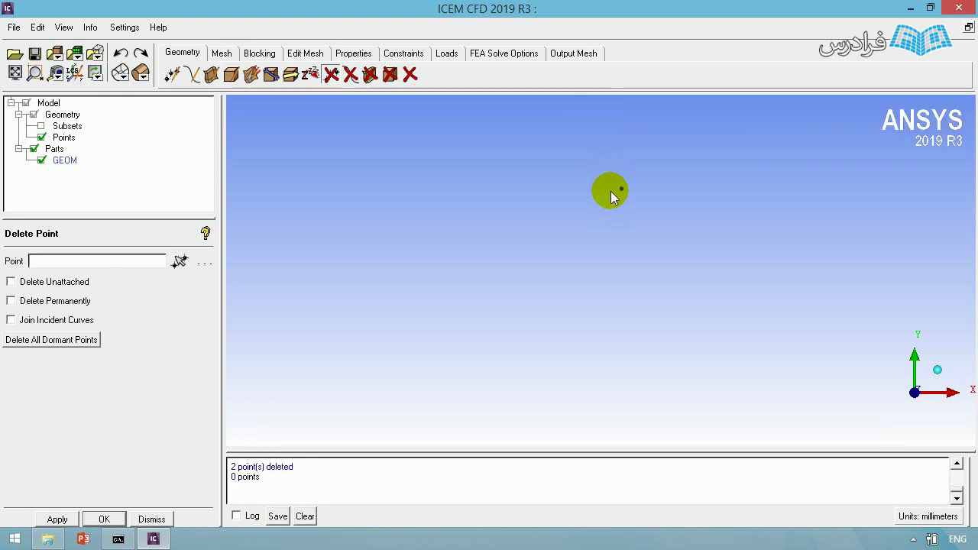
pyautogui.click(153, 519)
pyautogui.click(15, 73)
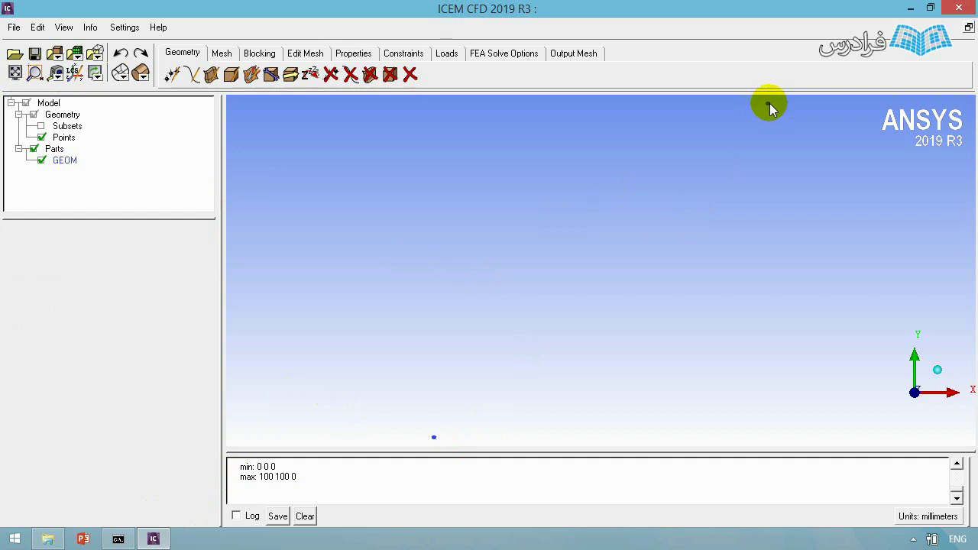
# - Create a point at the centre of three freely picked screen locations using Center of 3 Points, and delete that centre point
pyautogui.click(170, 77)
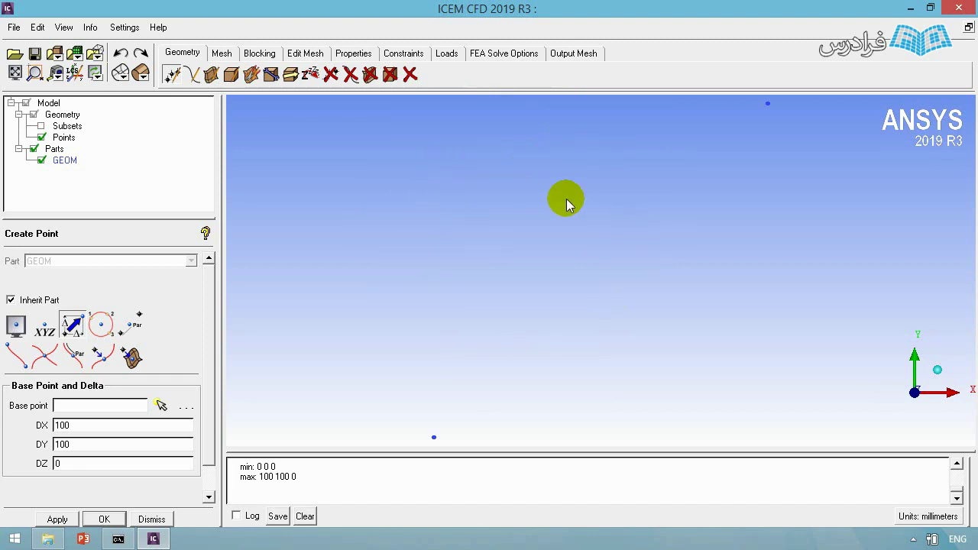
pyautogui.click(101, 327)
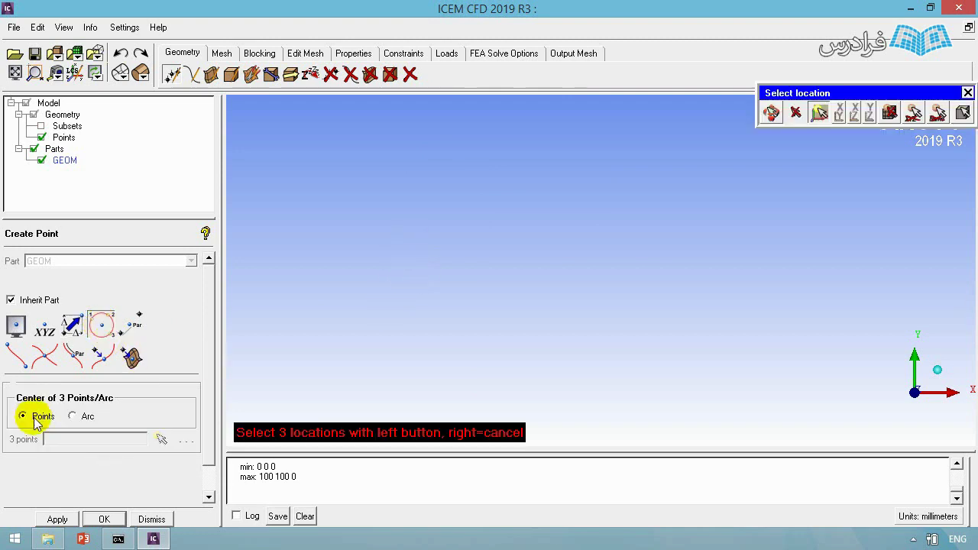
pyautogui.click(73, 417)
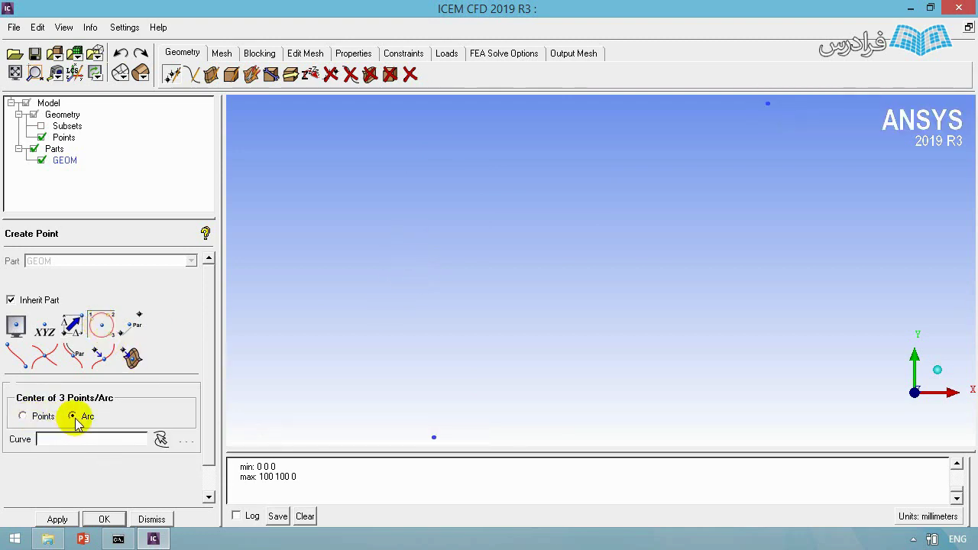
pyautogui.click(22, 415)
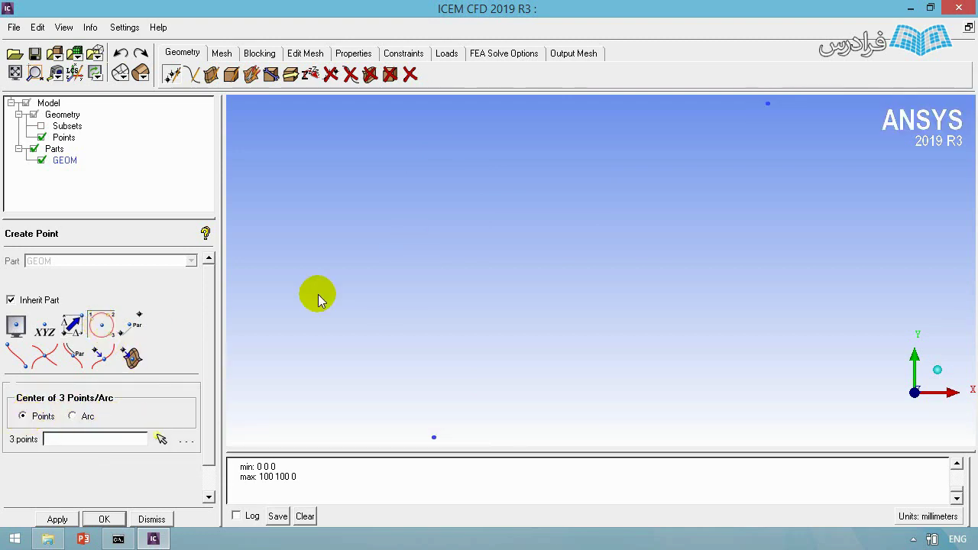
pyautogui.click(161, 438)
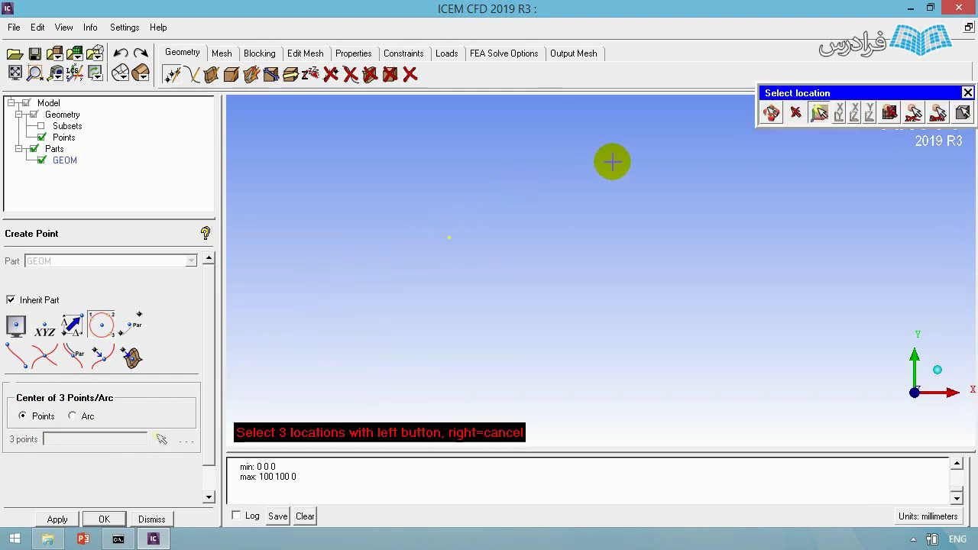
pyautogui.click(612, 297)
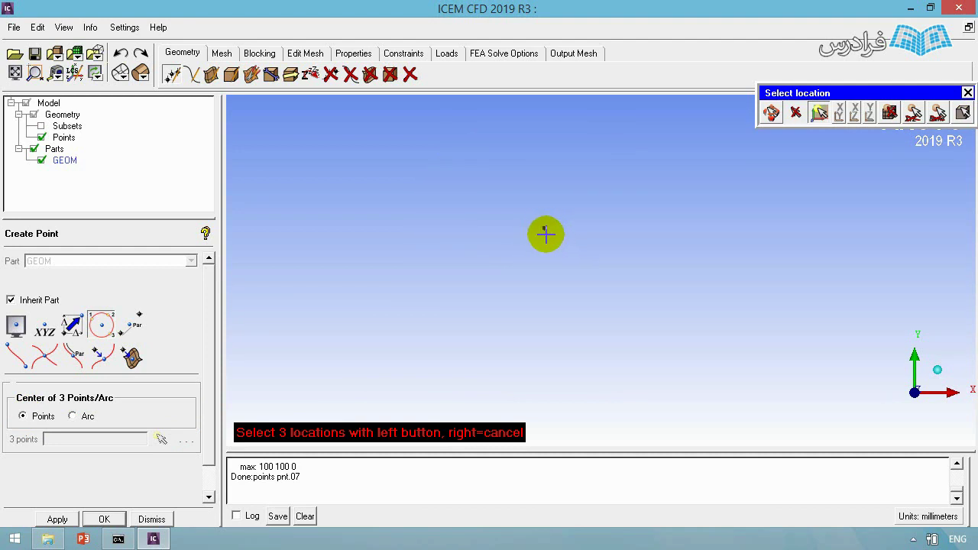
pyautogui.rightClick(557, 214)
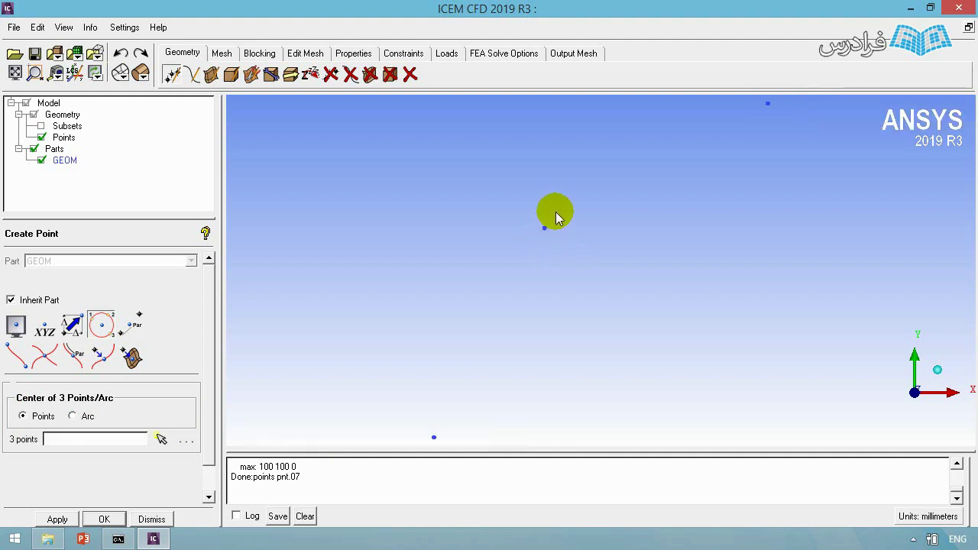
pyautogui.click(331, 74)
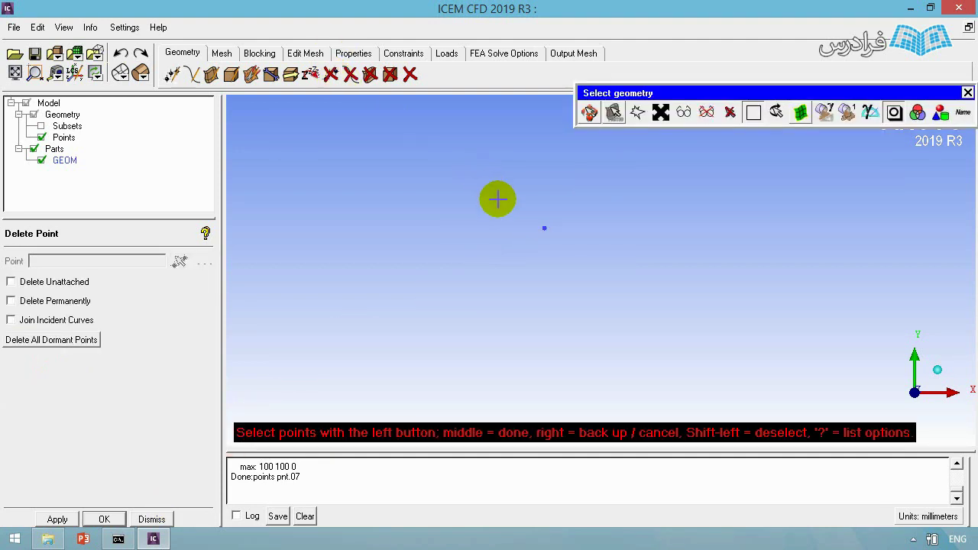
pyautogui.middleClick(556, 222)
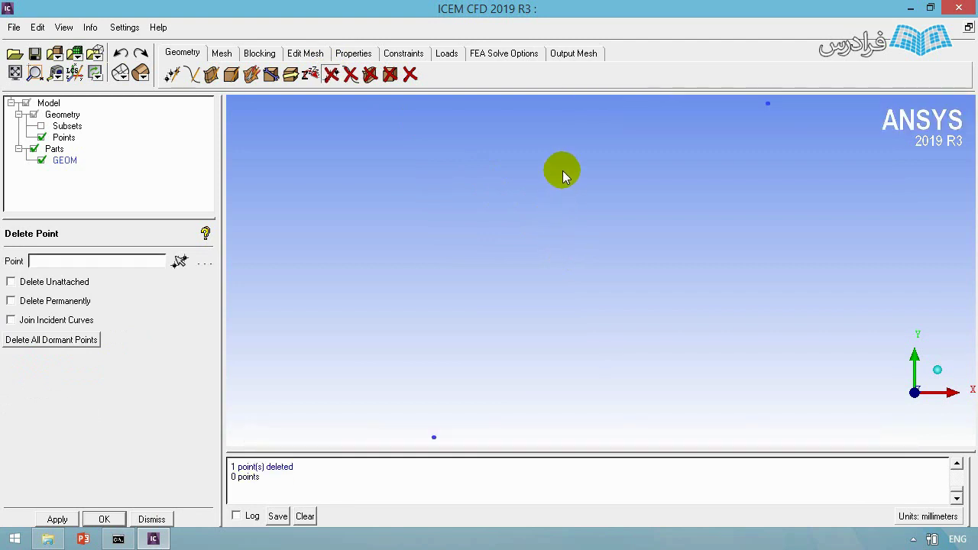
# - Create a point at parameter 0.5 between the origin point and the offset point using the Parameters method
pyautogui.click(173, 74)
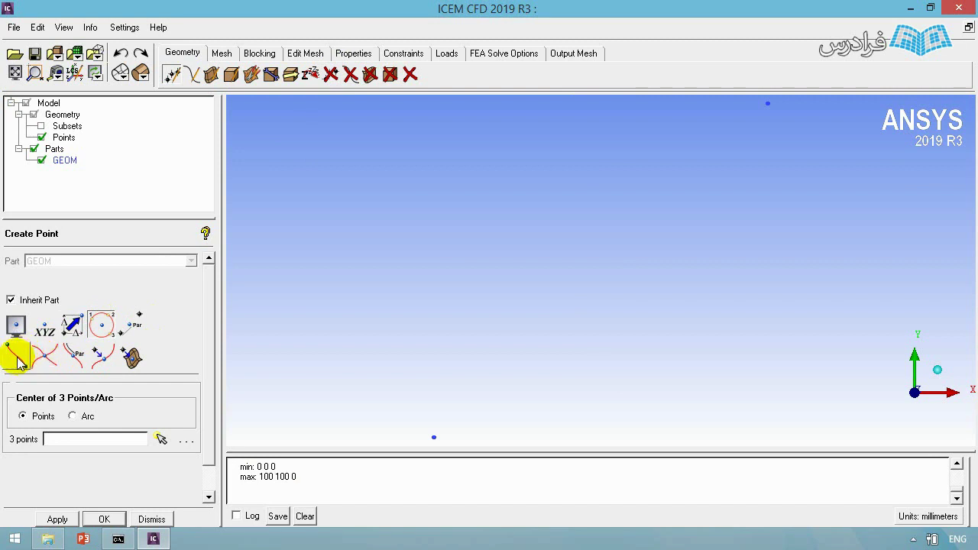
pyautogui.scroll(-3, 359, 299)
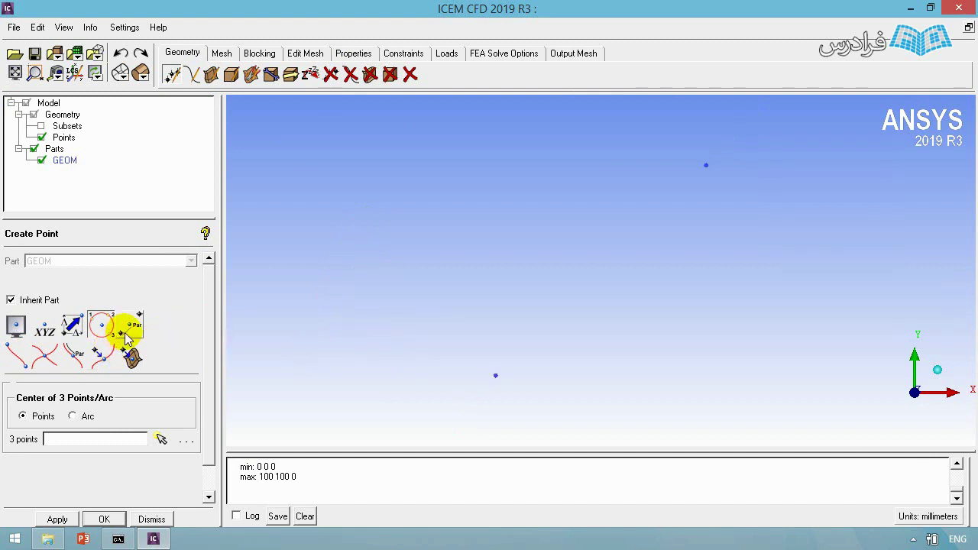
pyautogui.click(195, 75)
pyautogui.click(173, 74)
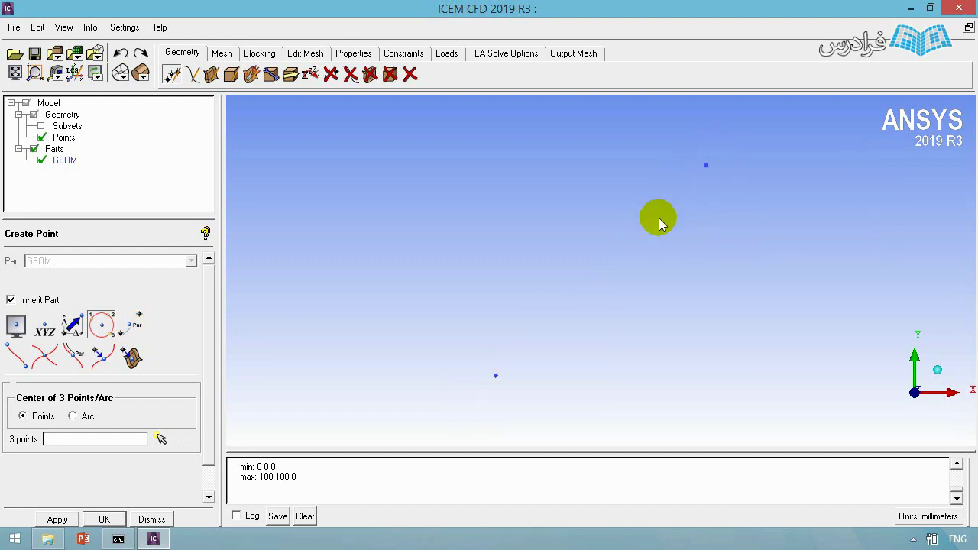
pyautogui.click(135, 327)
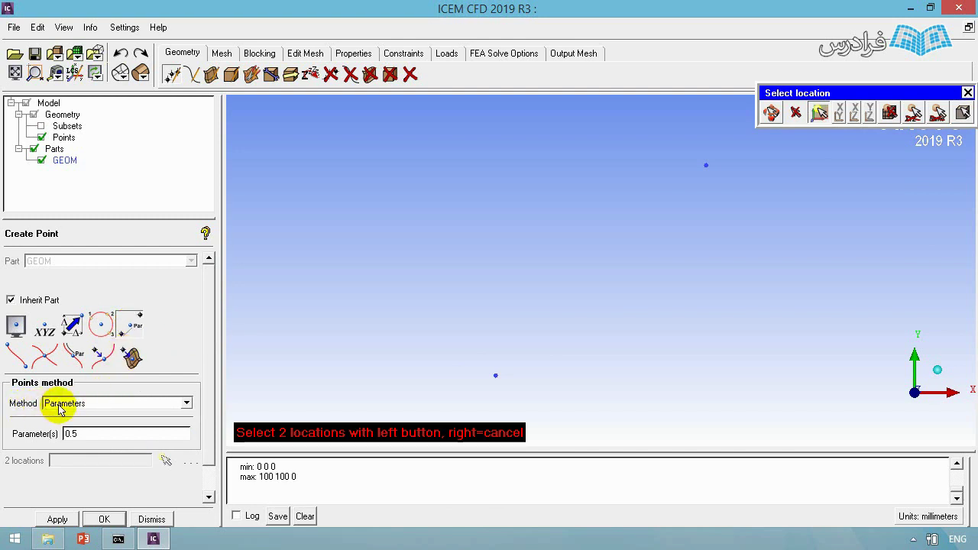
pyautogui.click(84, 438)
pyautogui.moveTo(84, 437); pyautogui.dragTo(7, 431)
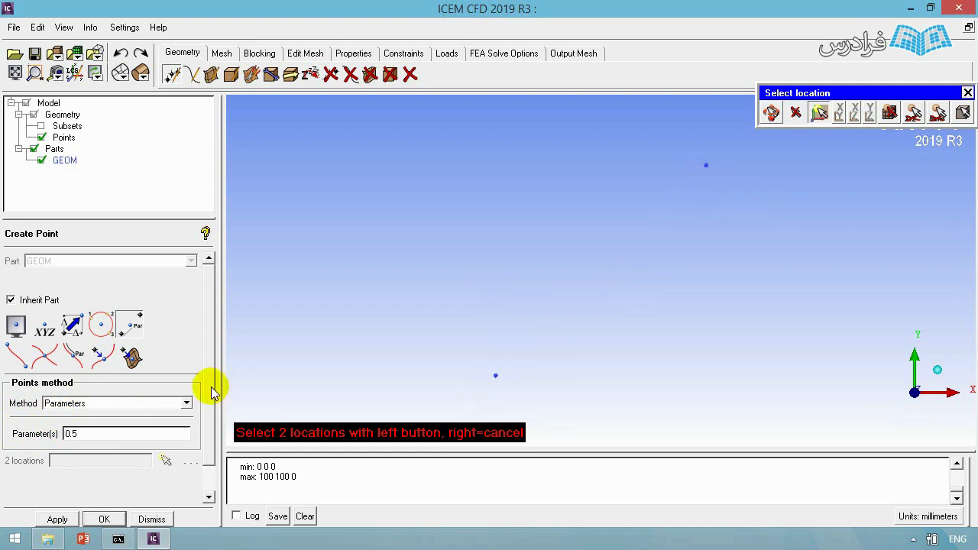
pyautogui.moveTo(81, 435); pyautogui.dragTo(44, 435)
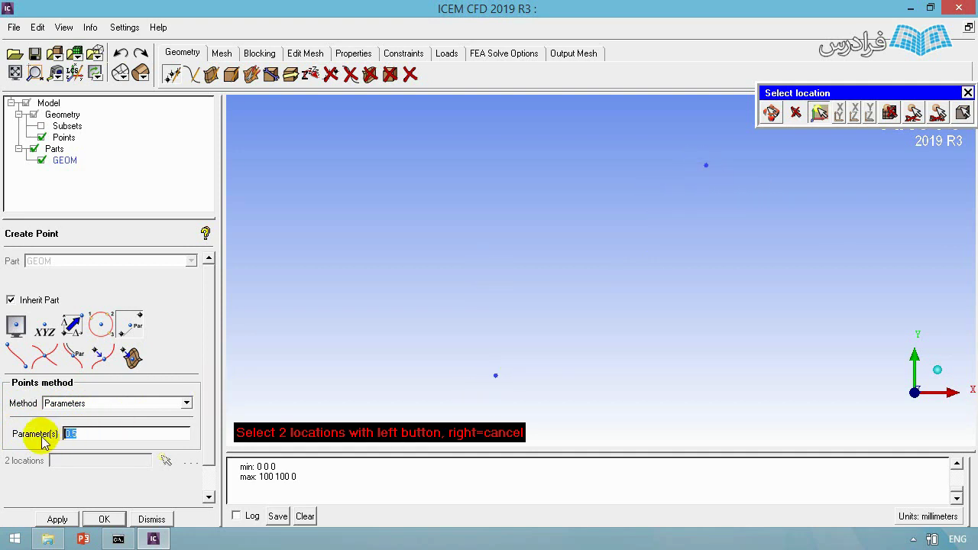
pyautogui.click(706, 167)
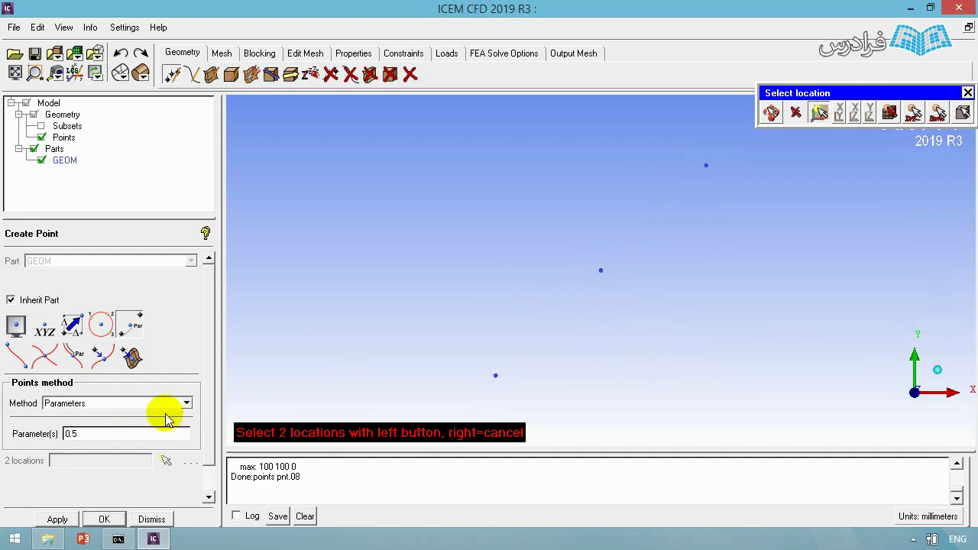
# - Create another point between the origin point and the offset point, with the parameter set to 0.8
pyautogui.moveTo(66, 433); pyautogui.dragTo(80, 441)
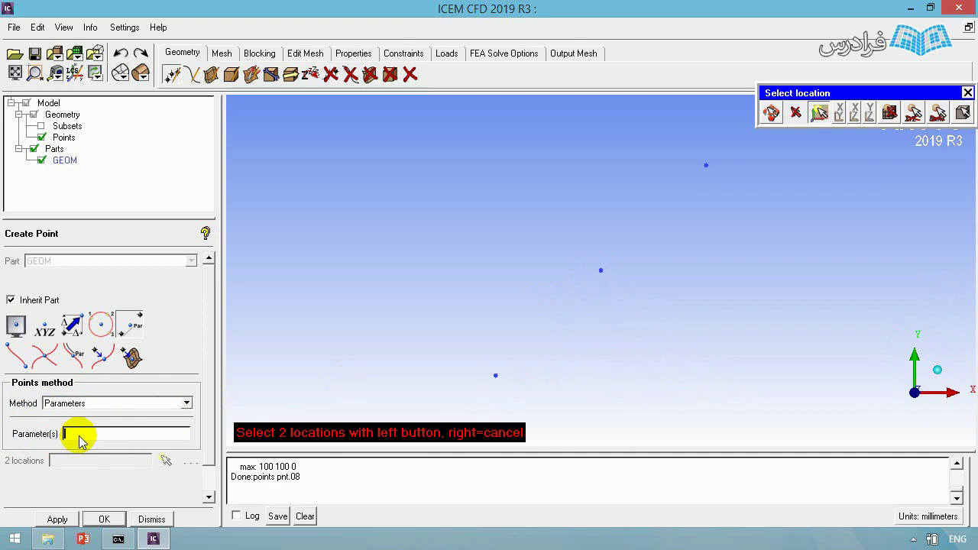
pyautogui.click(495, 375)
pyautogui.click(706, 166)
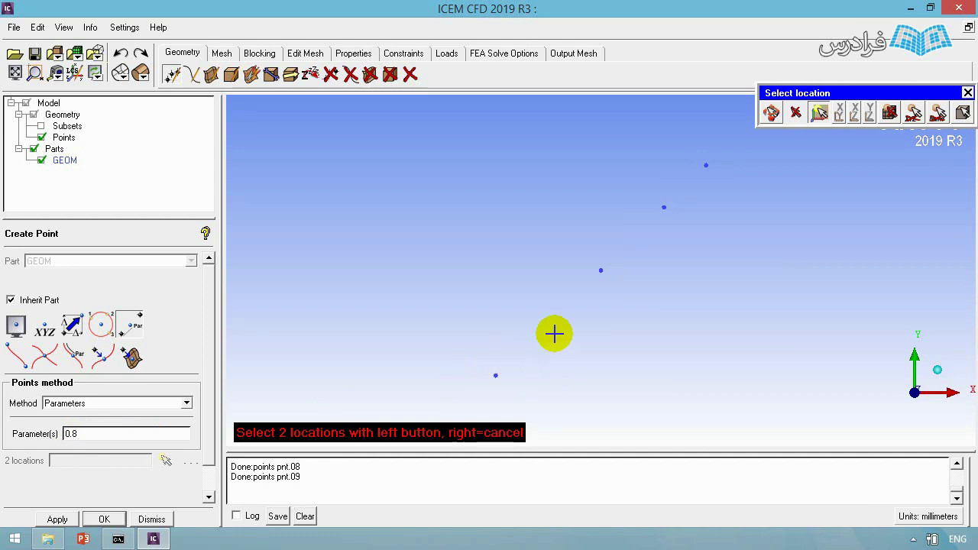
pyautogui.rightClick(713, 158)
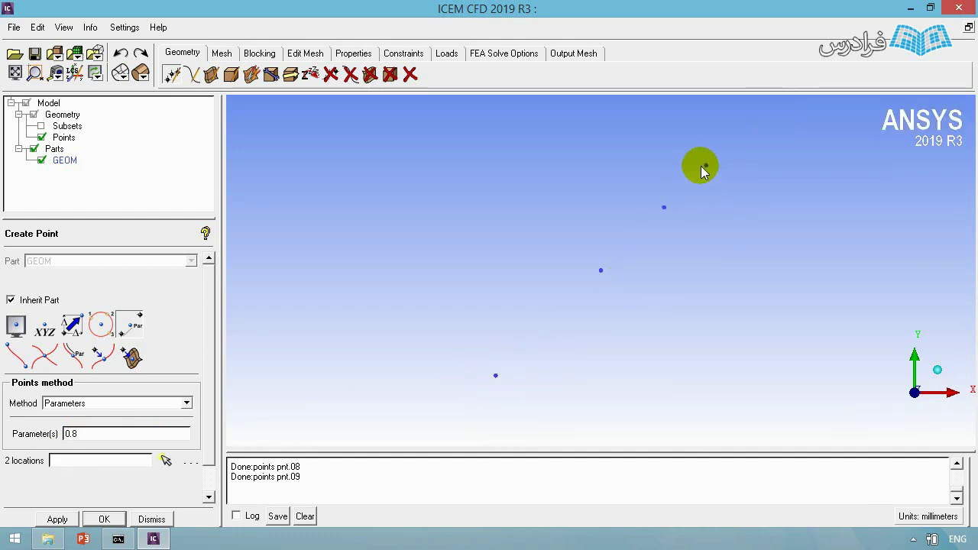
# - Delete the two intermediate points between the origin point and the offset point
pyautogui.click(331, 74)
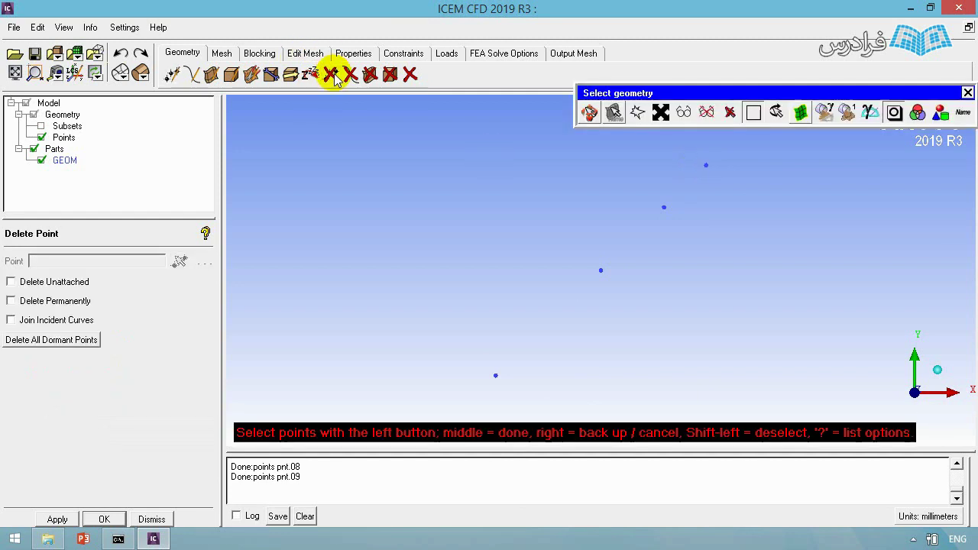
pyautogui.moveTo(582, 182); pyautogui.dragTo(662, 305)
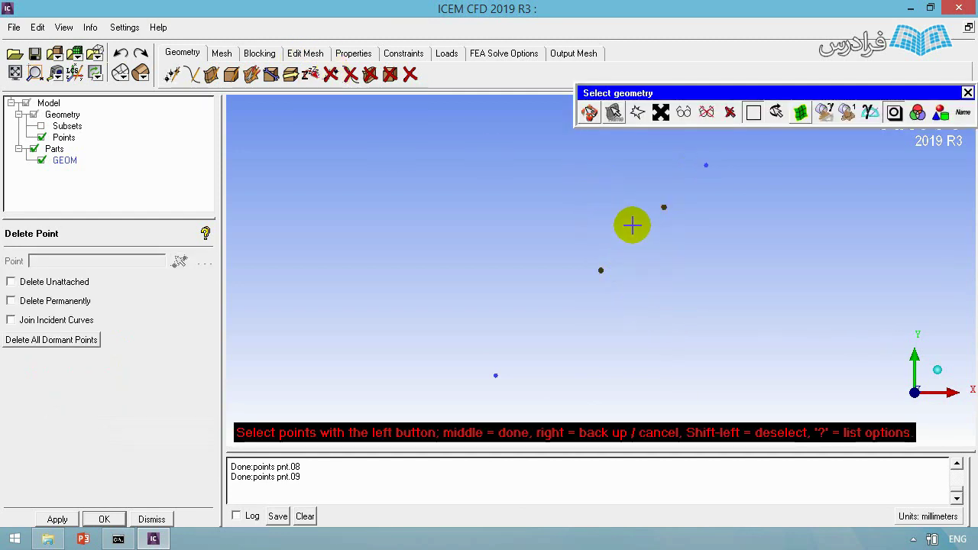
pyautogui.middleClick(628, 224)
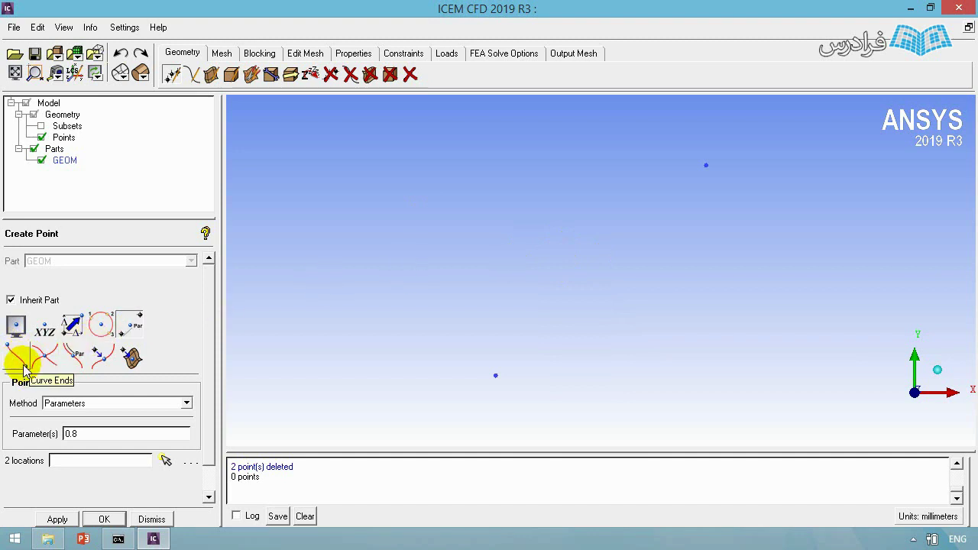
# - Create a straight curve from points, running from the origin point to the offset point
pyautogui.click(191, 74)
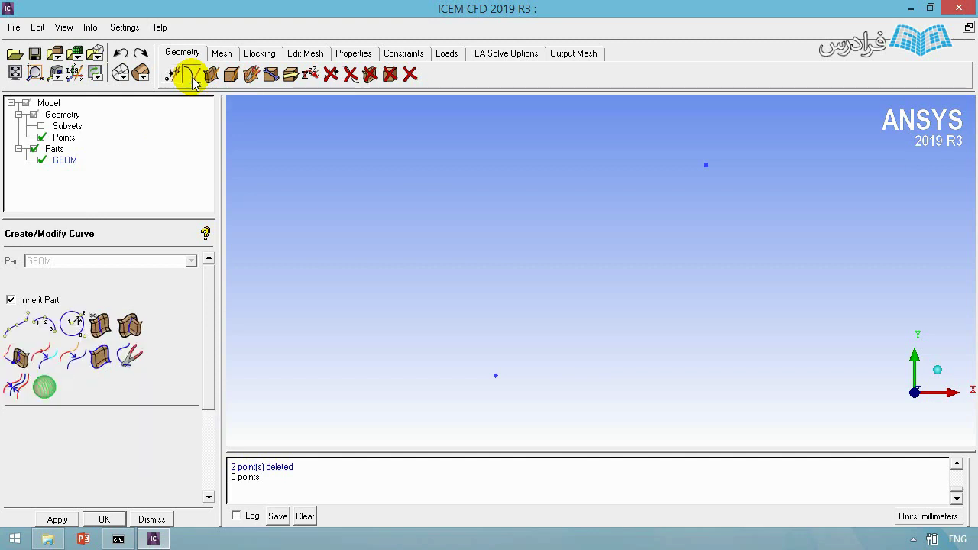
pyautogui.click(15, 330)
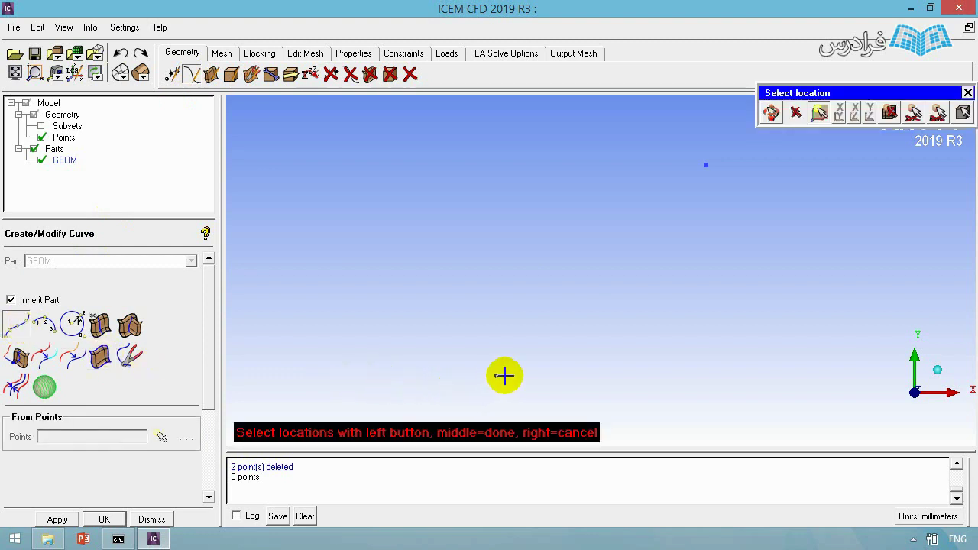
pyautogui.click(706, 164)
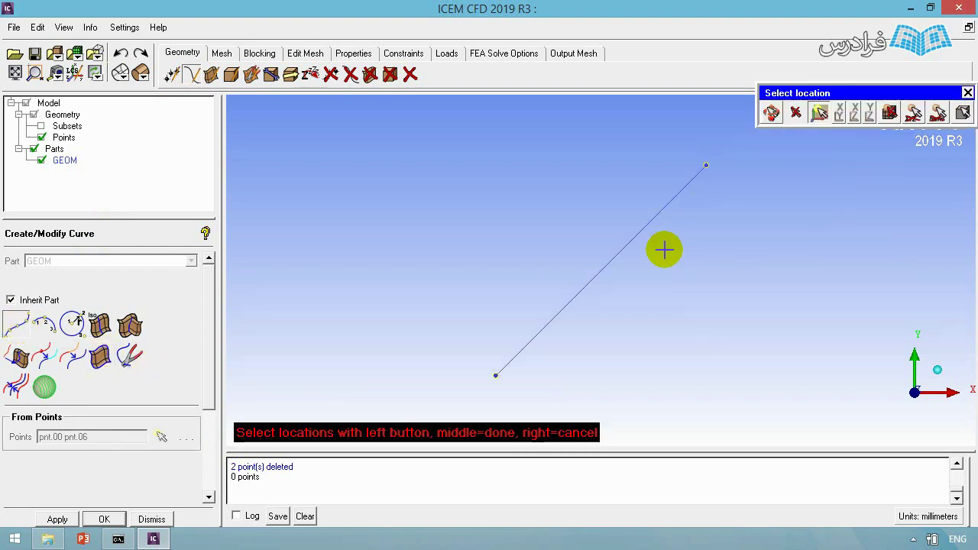
pyautogui.middleClick(660, 249)
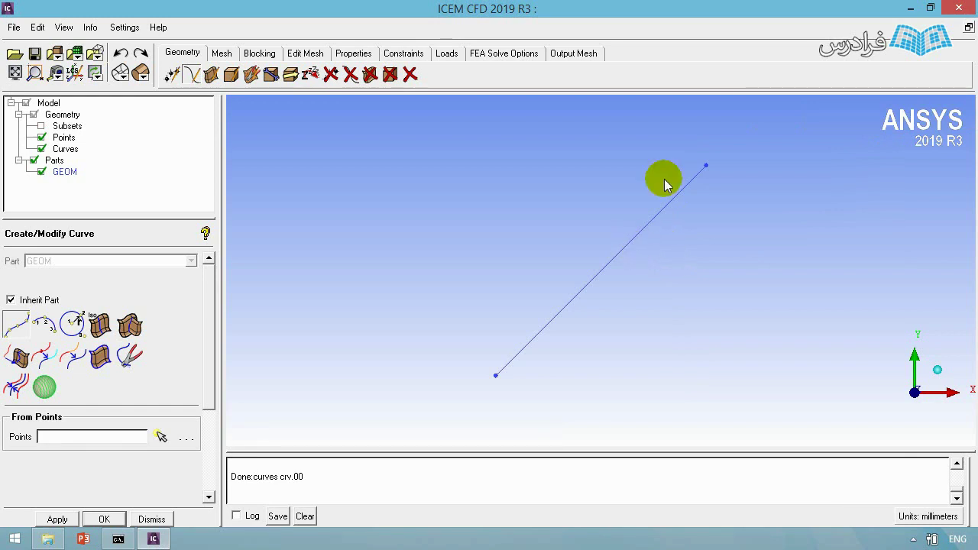
# - Delete the points at the two ends of the line, keeping the curve itself
pyautogui.click(331, 74)
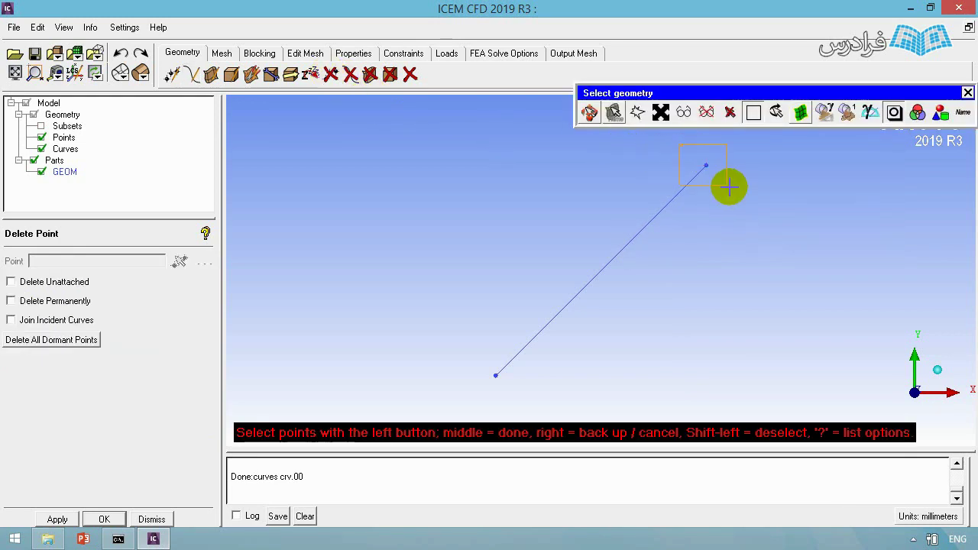
pyautogui.moveTo(447, 348); pyautogui.dragTo(545, 398)
pyautogui.middleClick(576, 229)
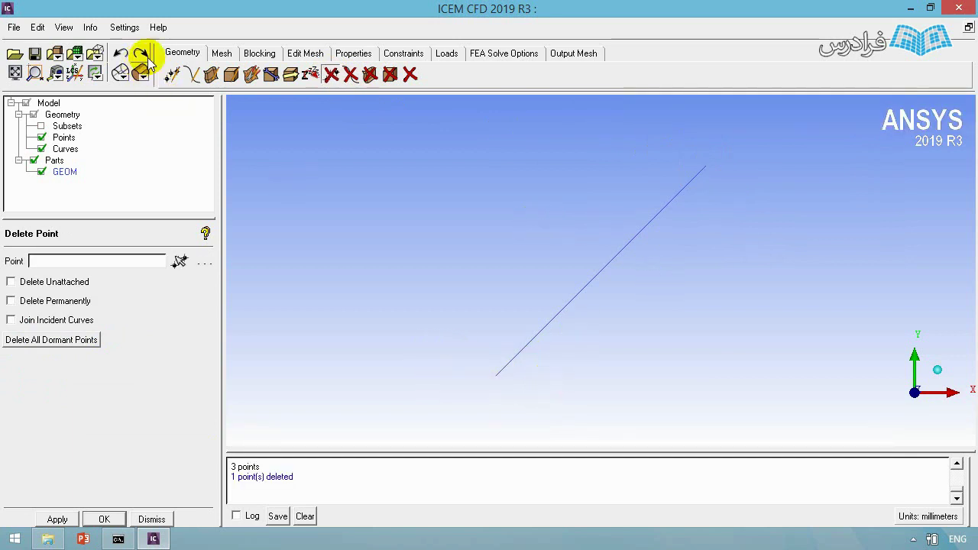
# - Create points at both ends of the line with the Curve Ends method, using the BSpline curve type
pyautogui.click(171, 75)
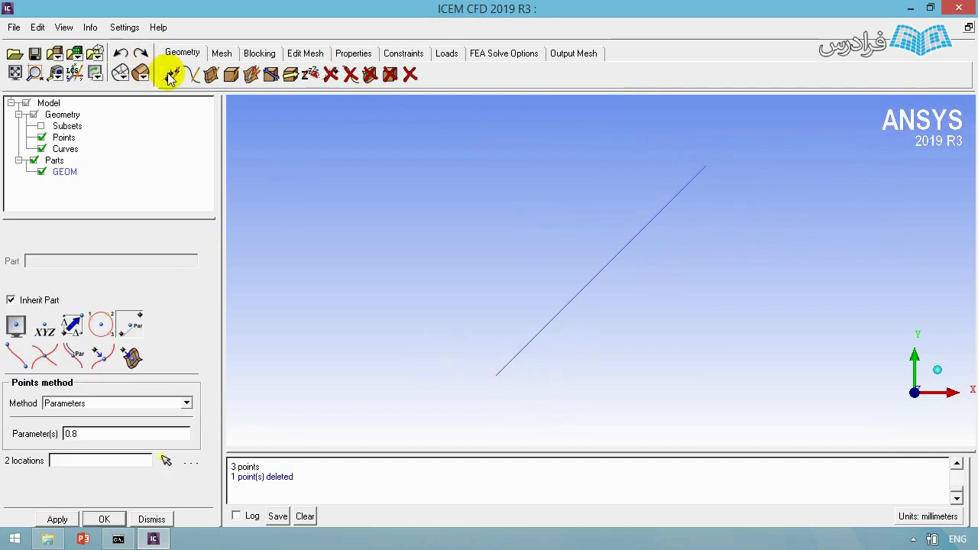
pyautogui.click(18, 357)
pyautogui.scroll(-1, 210, 384)
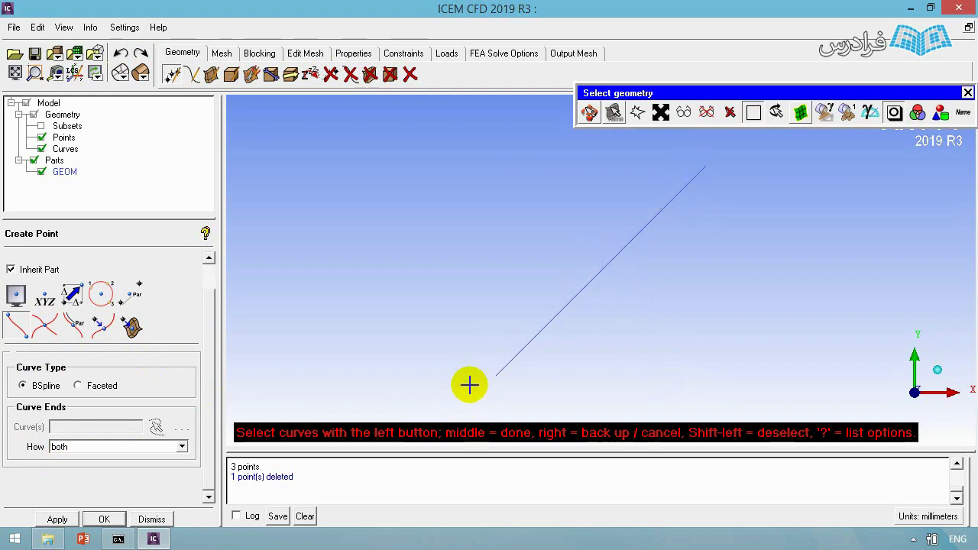
pyautogui.click(614, 259)
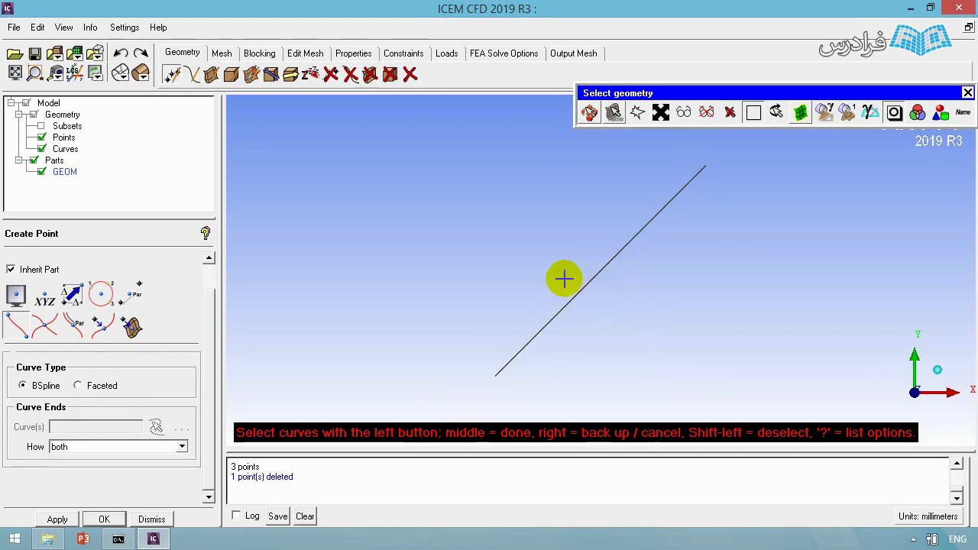
pyautogui.middleClick(520, 247)
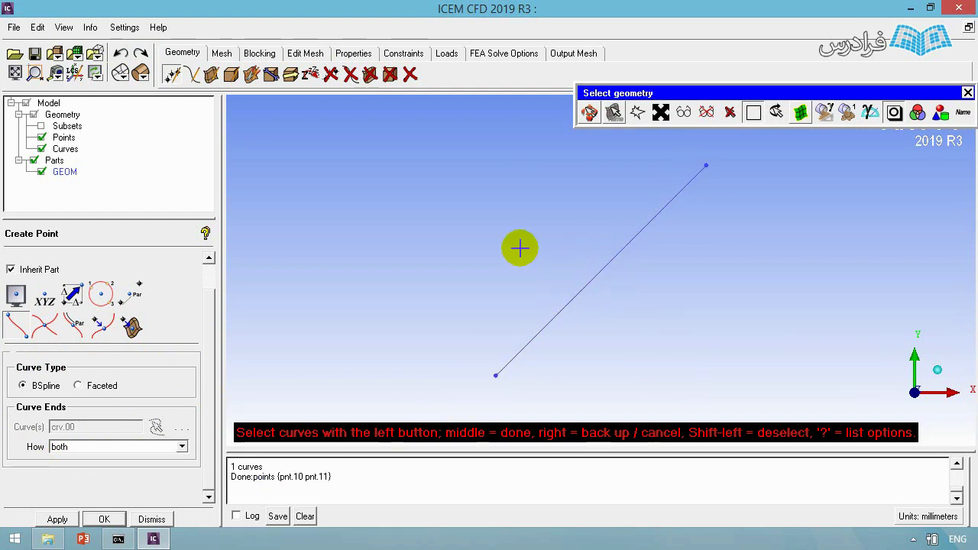
pyautogui.middleClick(520, 248)
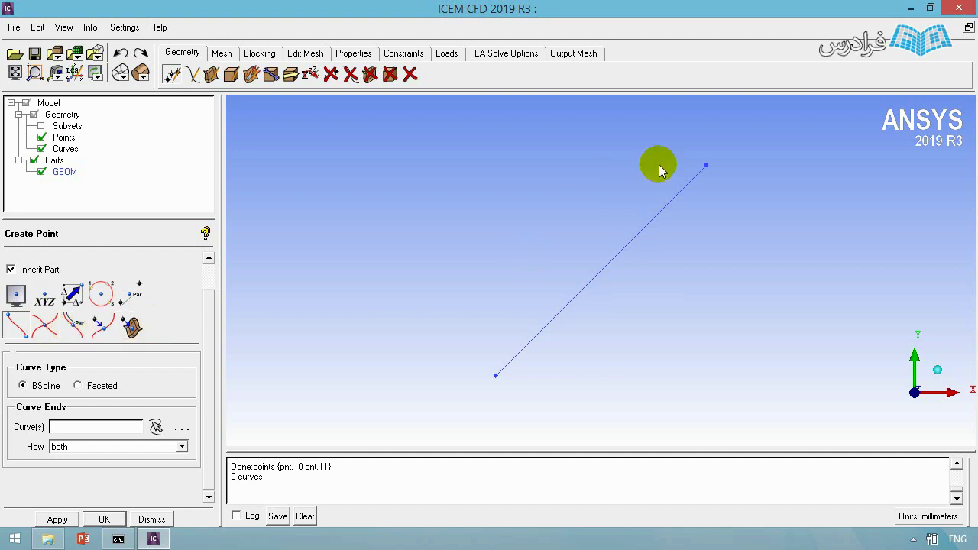
# - Create a point on the line at curve parameter 0.6 using the Parameters method
pyautogui.click(74, 326)
pyautogui.doubleClick(76, 407)
pyautogui.write('0.6')
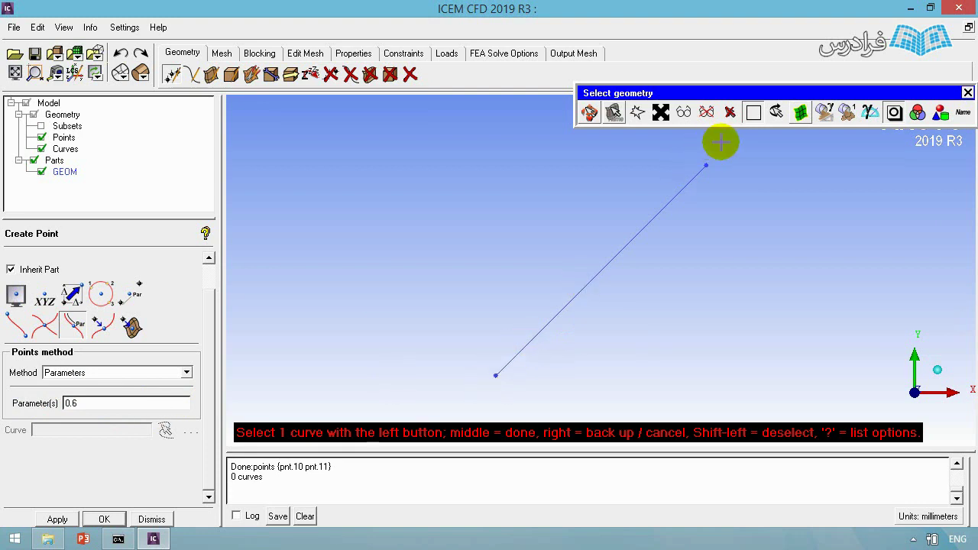
pyautogui.click(629, 244)
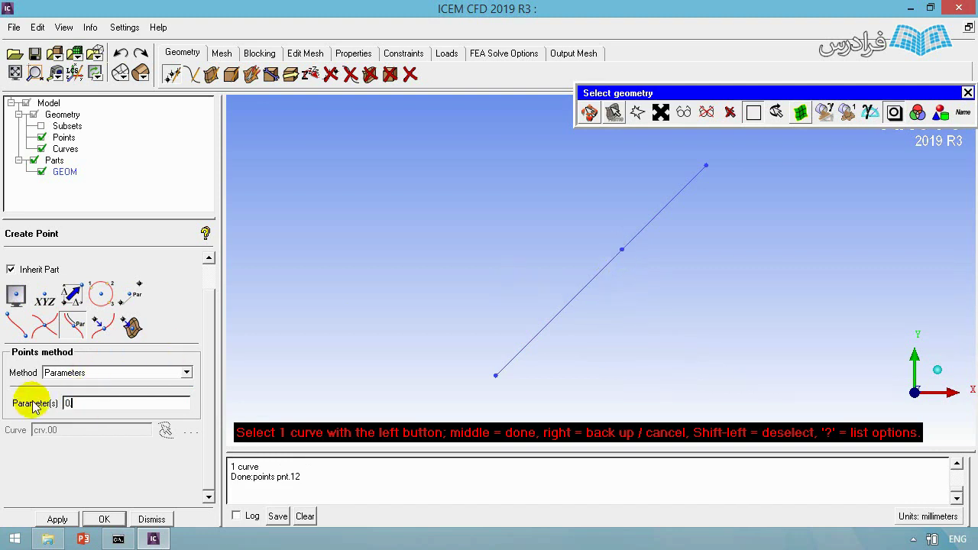
# - Create a second point on the line at curve parameter 0.2 using the Parameters method
pyautogui.click(593, 276)
pyautogui.click(519, 369)
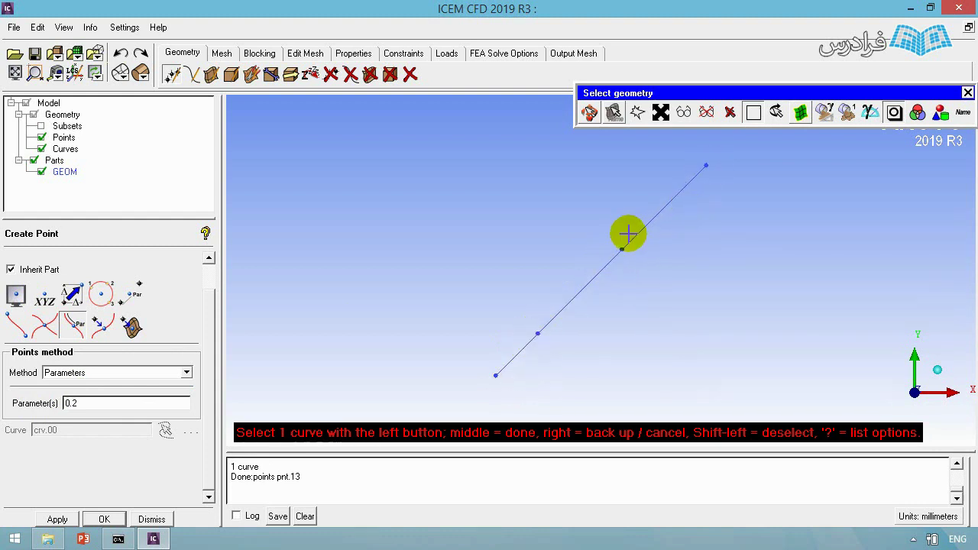
pyautogui.rightClick(589, 249)
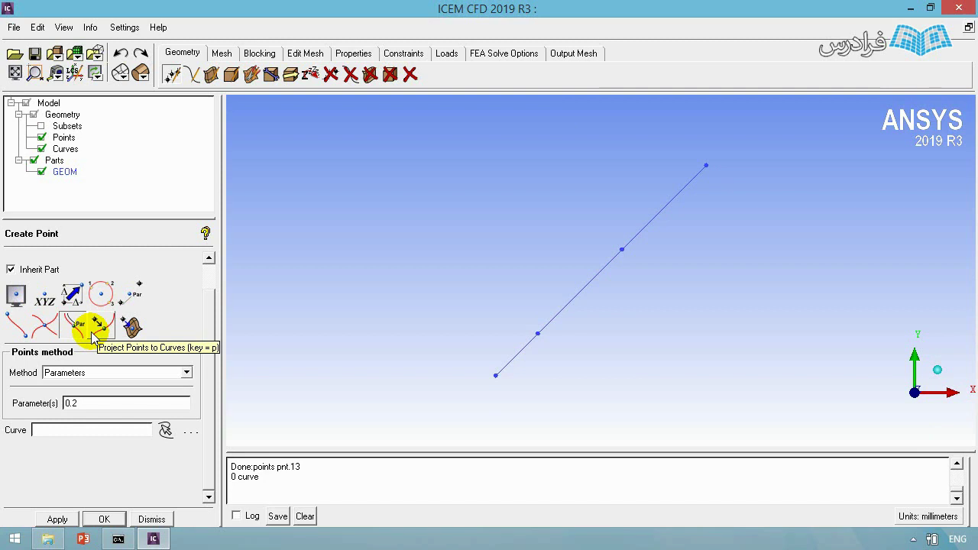
# - Place two free points above the existing line with Screen Select, roughly matching its length and slope
pyautogui.click(16, 295)
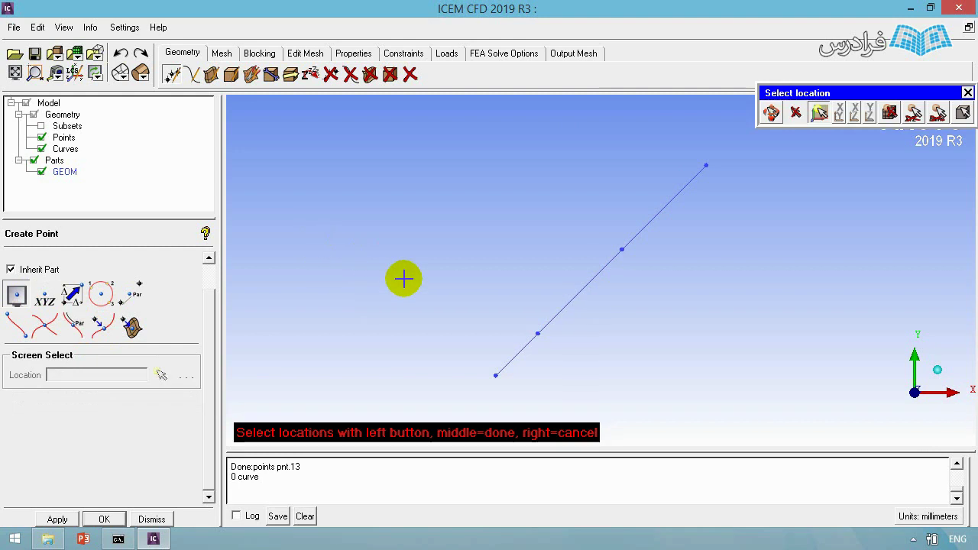
pyautogui.click(608, 109)
pyautogui.middleClick(559, 162)
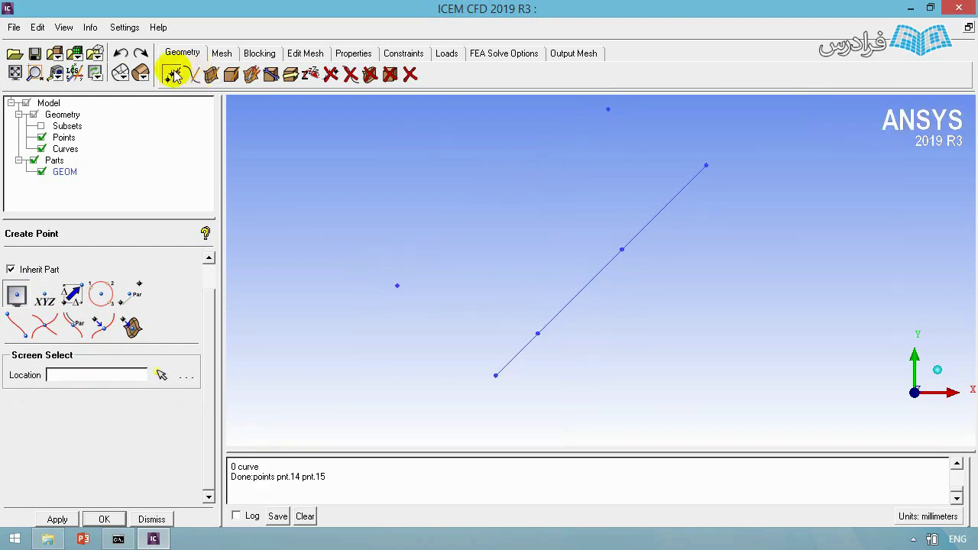
# - Create a straight curve from points, joining the two newly placed free points
pyautogui.click(192, 74)
pyautogui.click(17, 325)
pyautogui.click(396, 285)
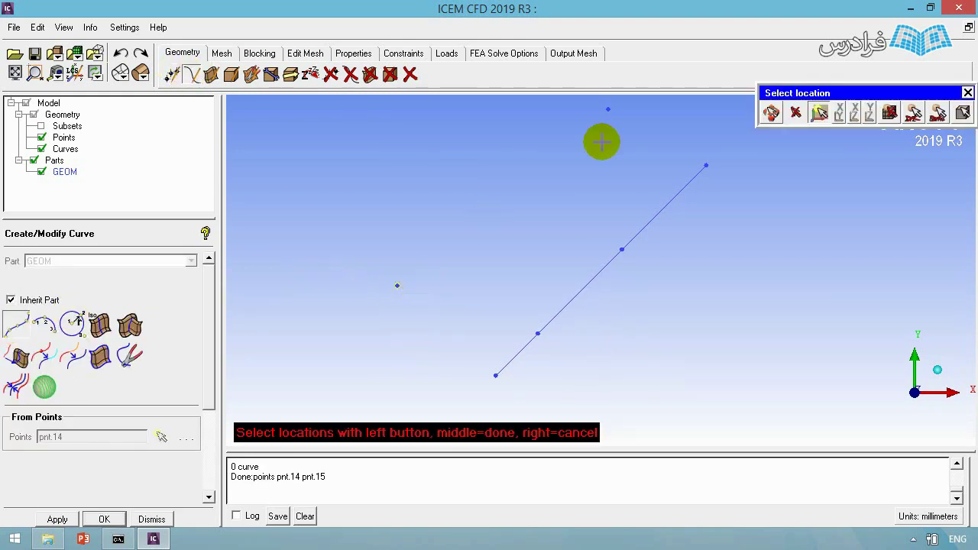
pyautogui.click(608, 109)
pyautogui.middleClick(528, 181)
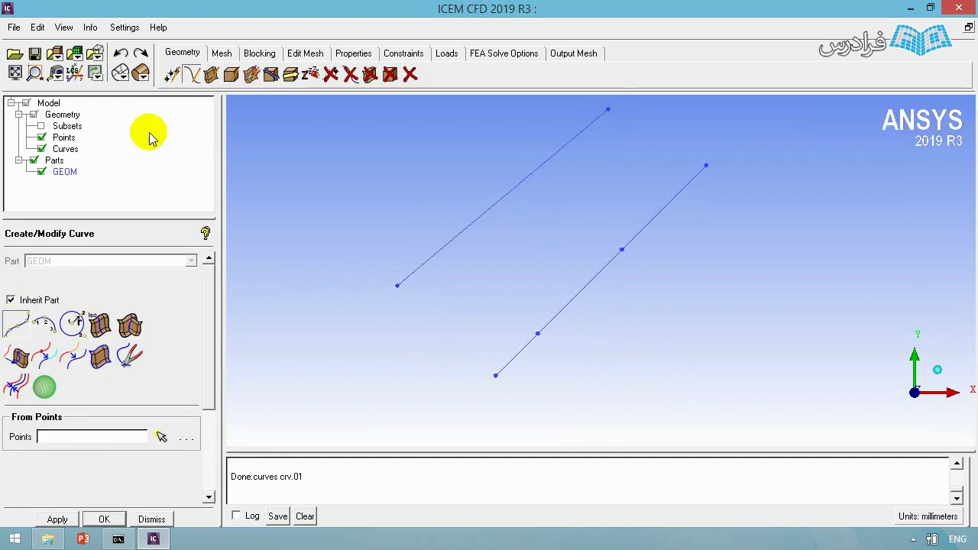
# - Project the two interior points of the original line onto the new upper line, without trimming curves or moving the points
pyautogui.click(172, 74)
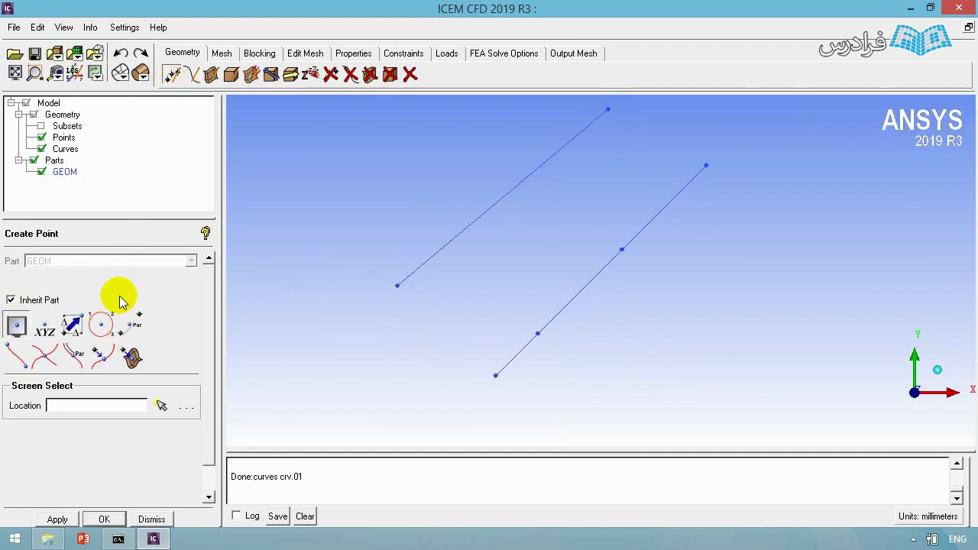
pyautogui.click(99, 364)
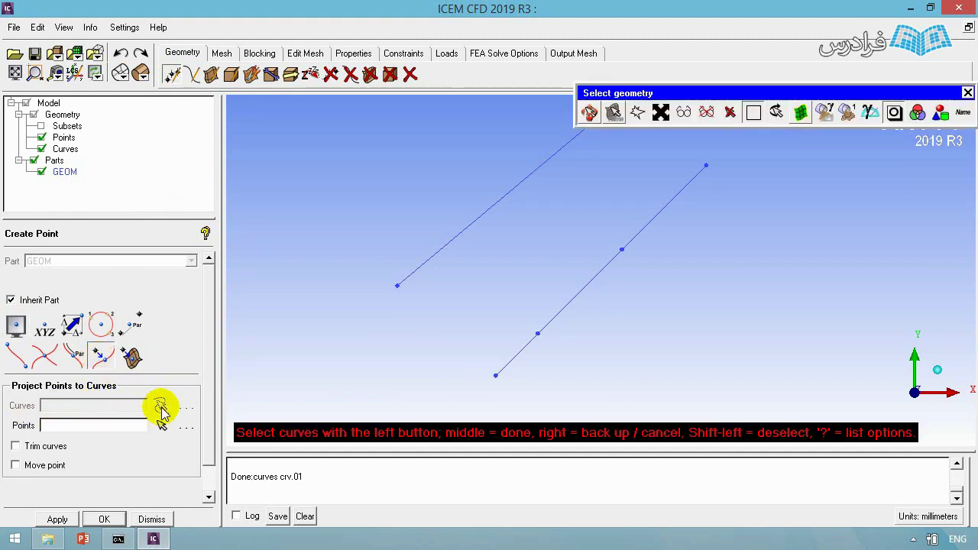
pyautogui.click(442, 251)
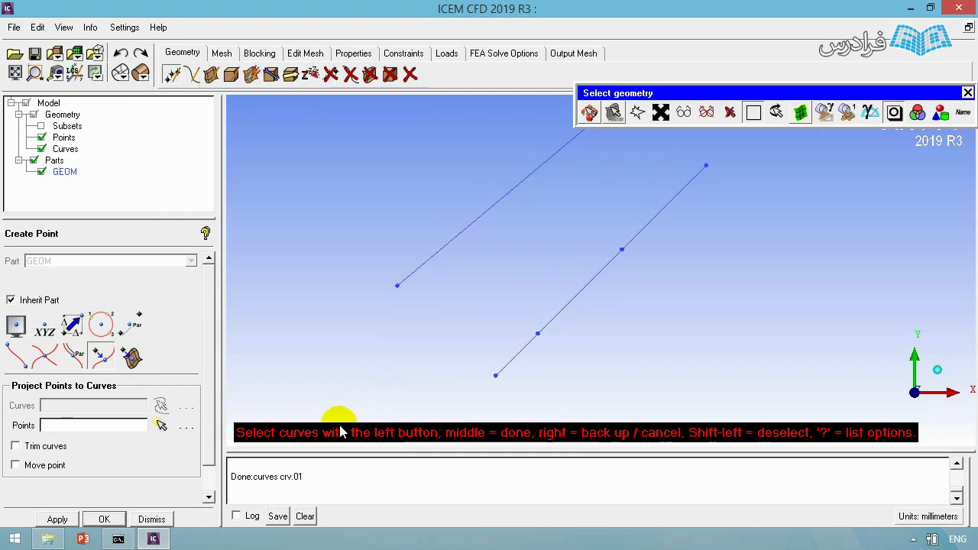
pyautogui.click(461, 233)
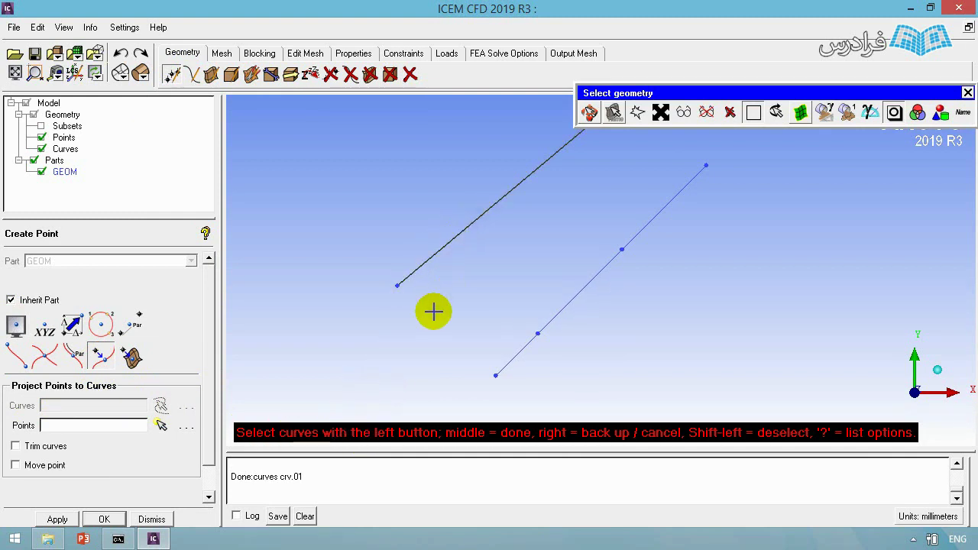
pyautogui.middleClick(434, 308)
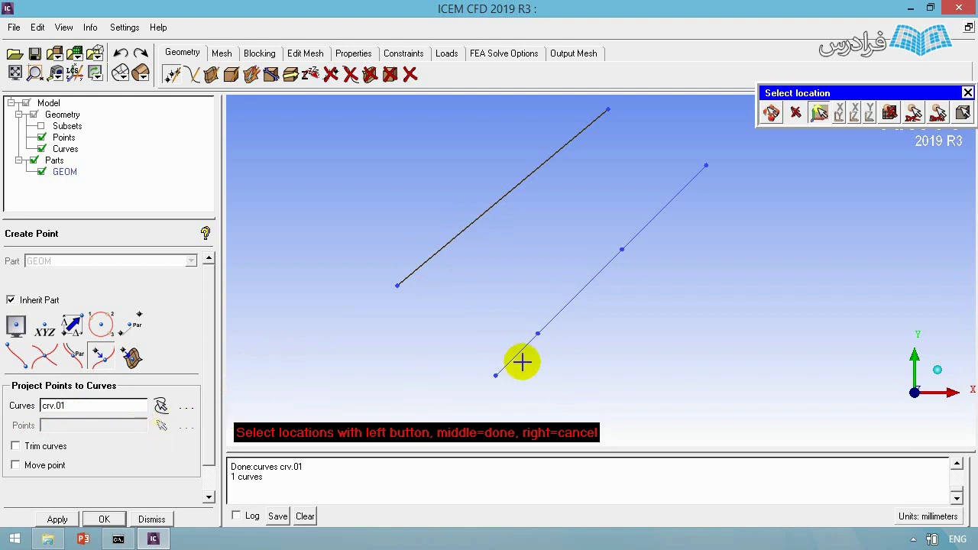
pyautogui.click(537, 334)
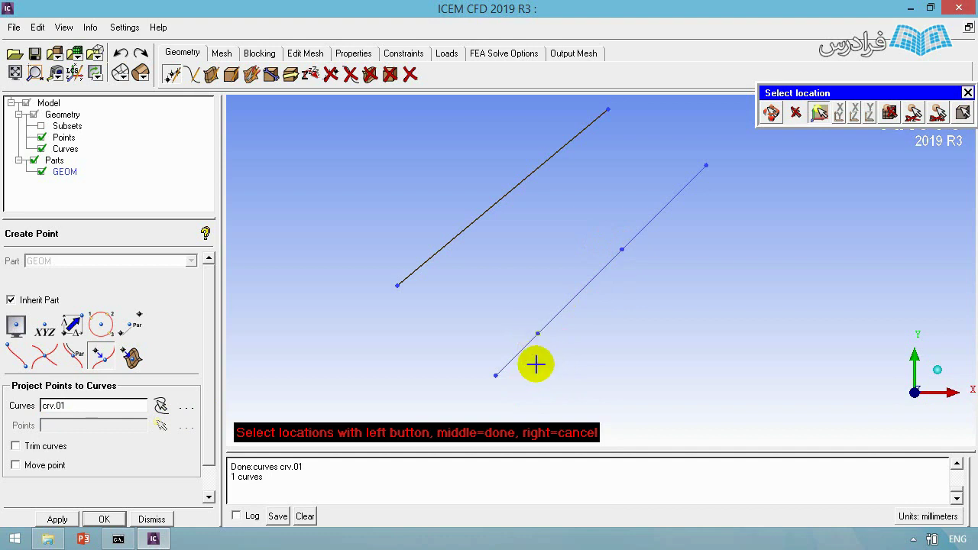
pyautogui.middleClick(572, 316)
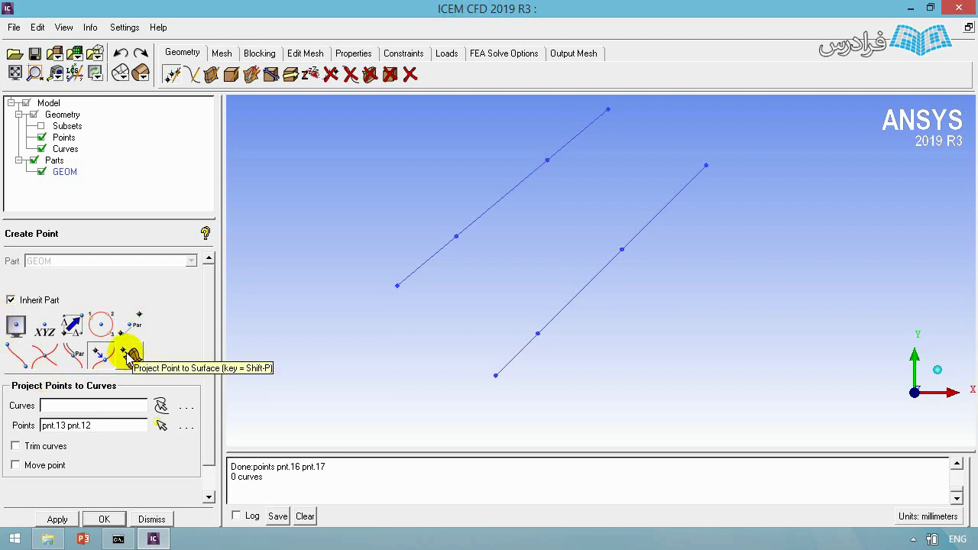
# - Place three free points in an arched arrangement above and beside the two lines with Screen Select
pyautogui.click(192, 74)
pyautogui.moveTo(586, 188); pyautogui.dragTo(513, 317, button='right')
pyautogui.moveTo(512, 316); pyautogui.dragTo(632, 268, button='middle')
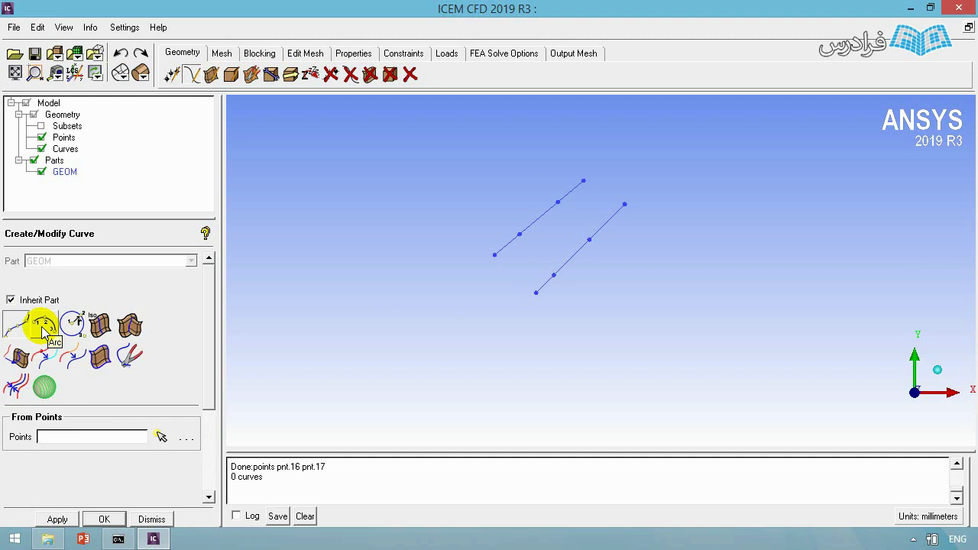
pyautogui.click(171, 75)
pyautogui.moveTo(540, 240); pyautogui.dragTo(420, 350, button='middle')
pyautogui.click(16, 326)
pyautogui.click(550, 182)
pyautogui.click(598, 273)
pyautogui.middleClick(576, 323)
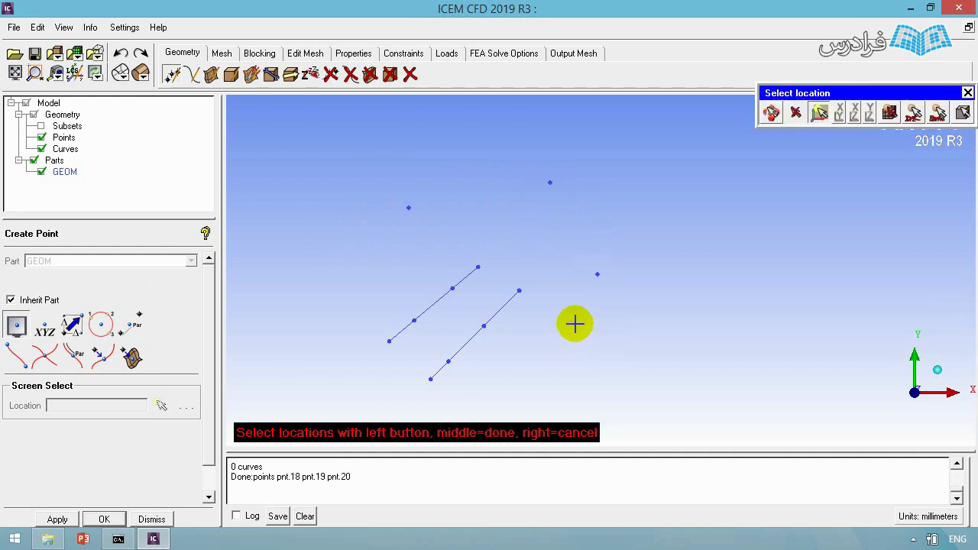
pyautogui.middleClick(287, 236)
# - Create an arc through the three free points with the From 3 Points method, and undo it
pyautogui.click(195, 87)
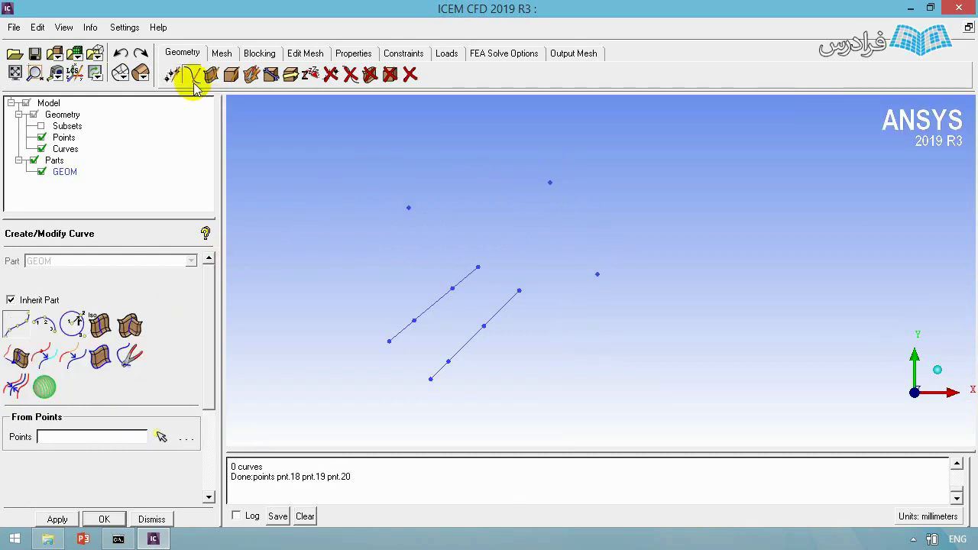
pyautogui.click(45, 336)
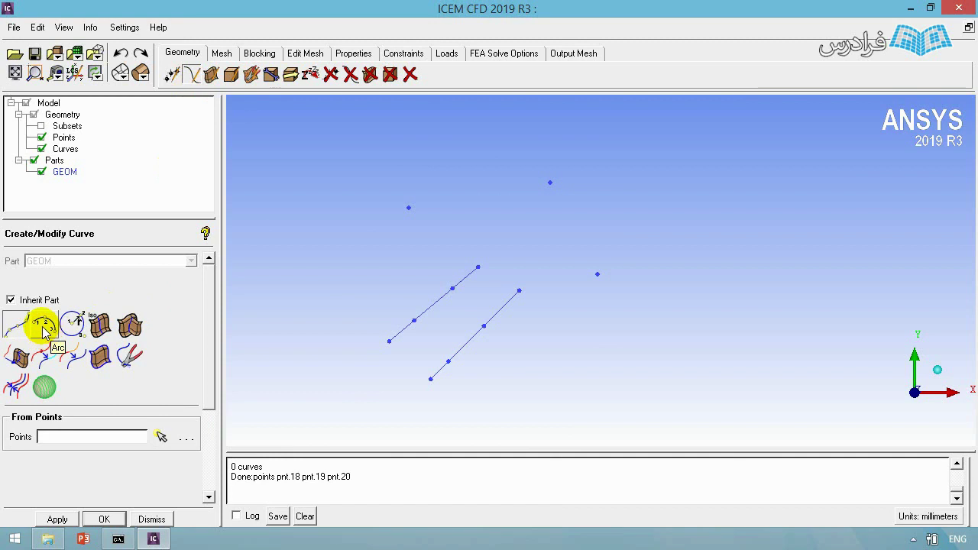
pyautogui.click(409, 207)
pyautogui.click(549, 184)
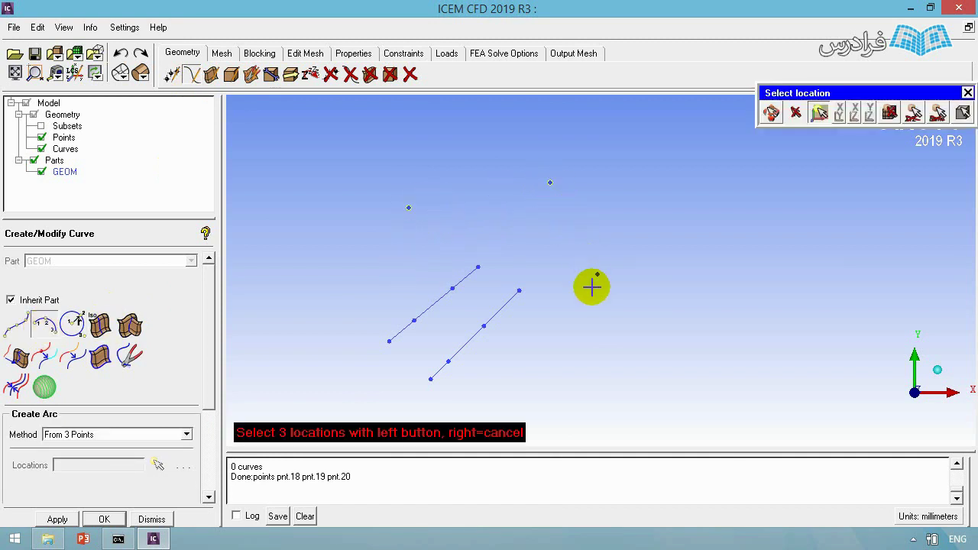
pyautogui.click(598, 274)
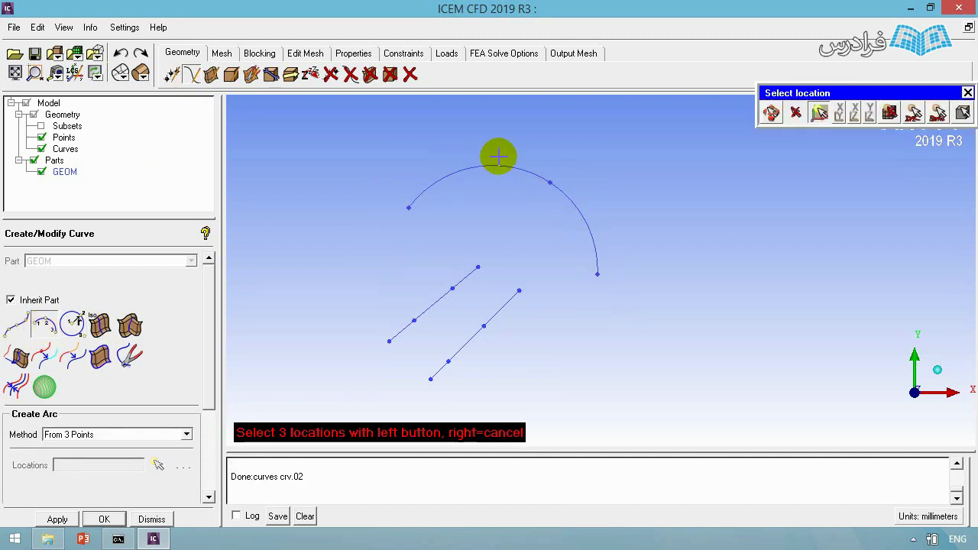
pyautogui.rightClick(571, 297)
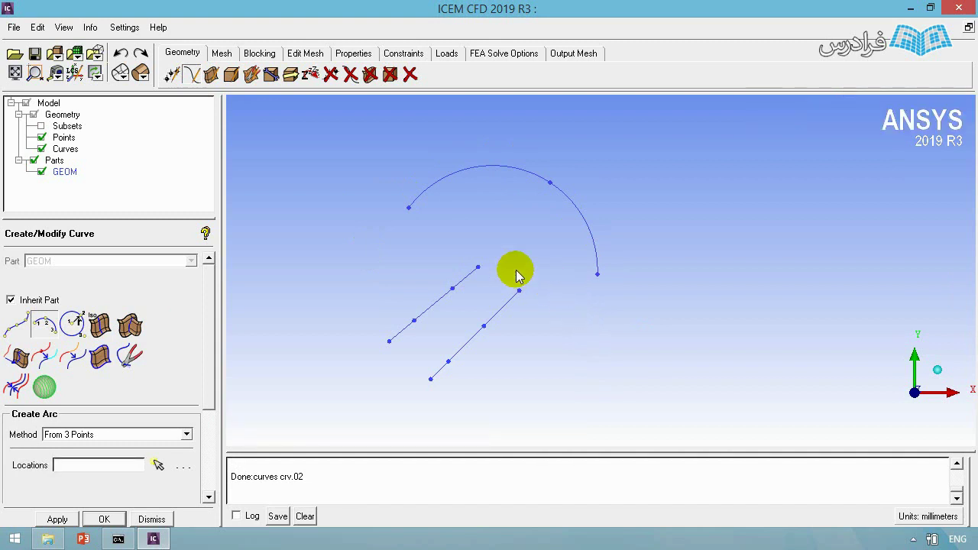
pyautogui.click(120, 58)
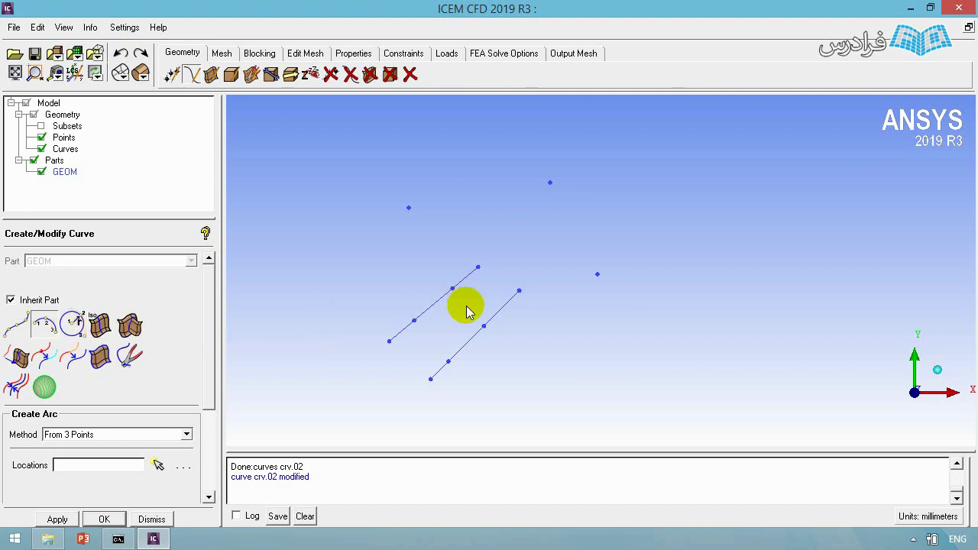
# - Create a full circle of radius about 123 mm with Center and 2 Points, centred between the free points, using angles 0 to 360
pyautogui.click(73, 325)
pyautogui.scroll(-3, 107, 359)
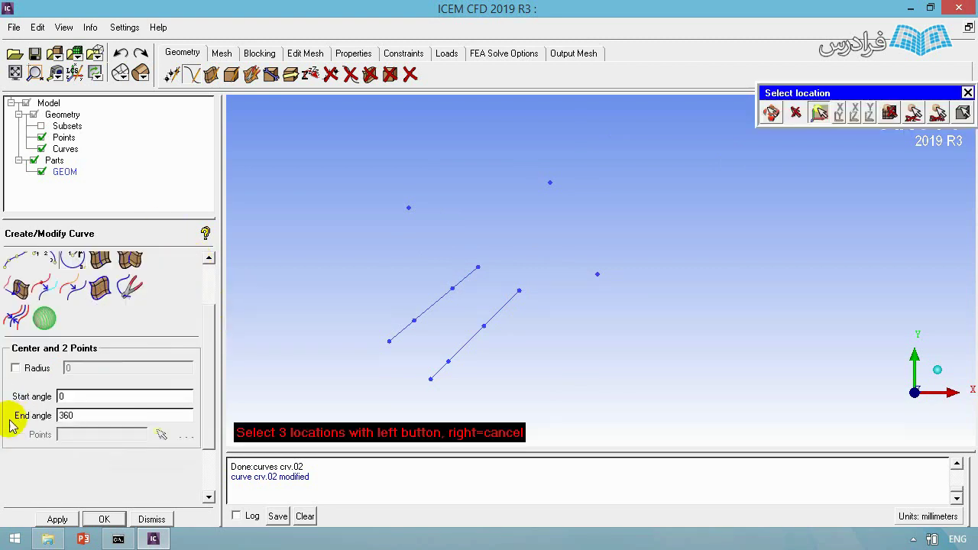
pyautogui.moveTo(96, 415); pyautogui.dragTo(46, 425)
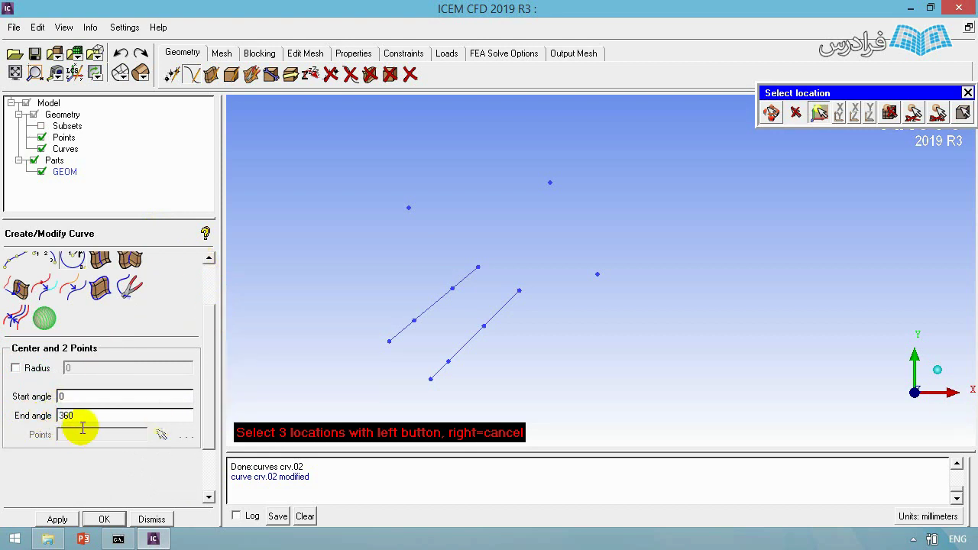
pyautogui.click(590, 221)
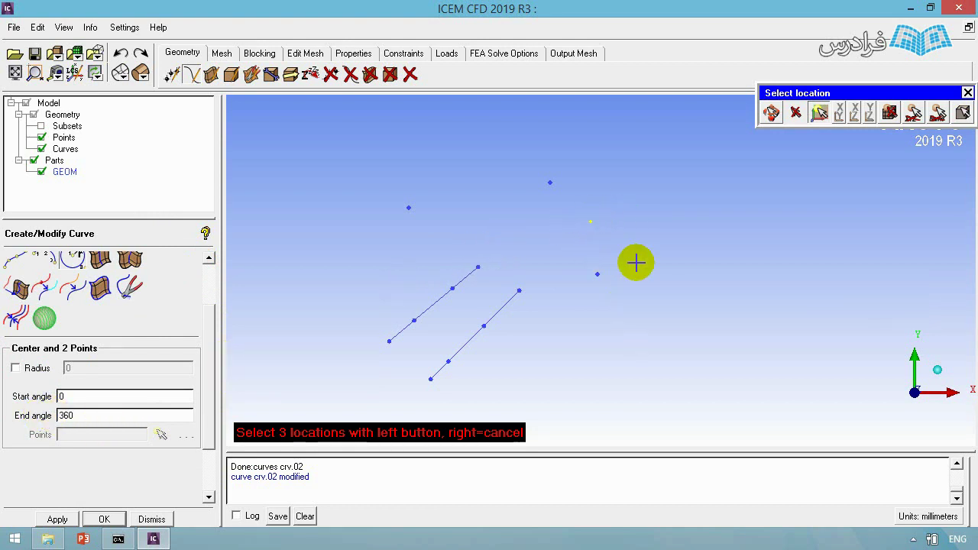
pyautogui.click(671, 148)
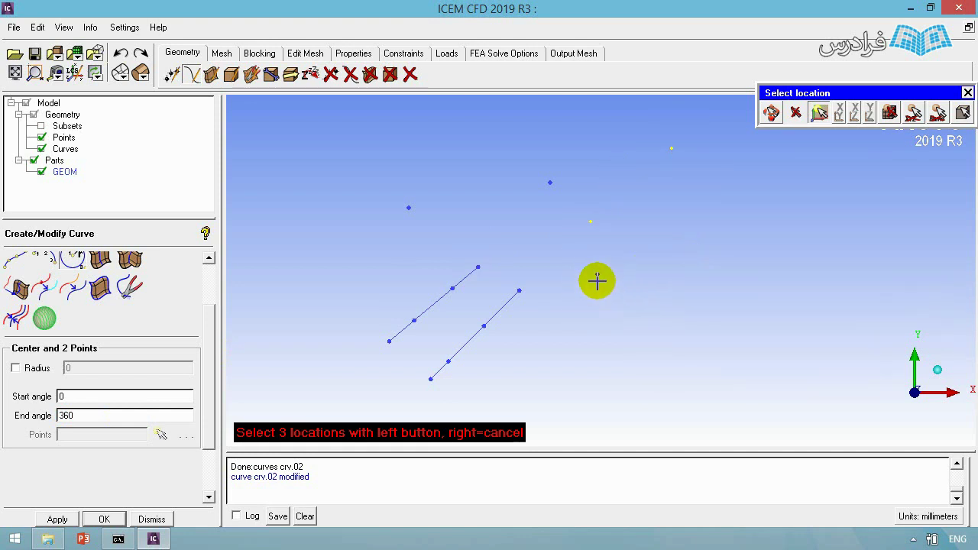
pyautogui.click(596, 274)
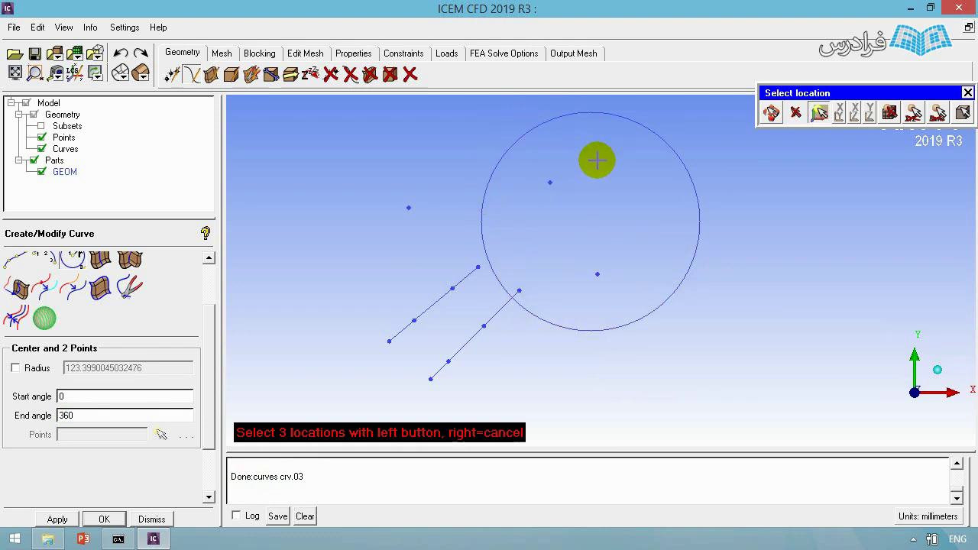
pyautogui.rightClick(628, 232)
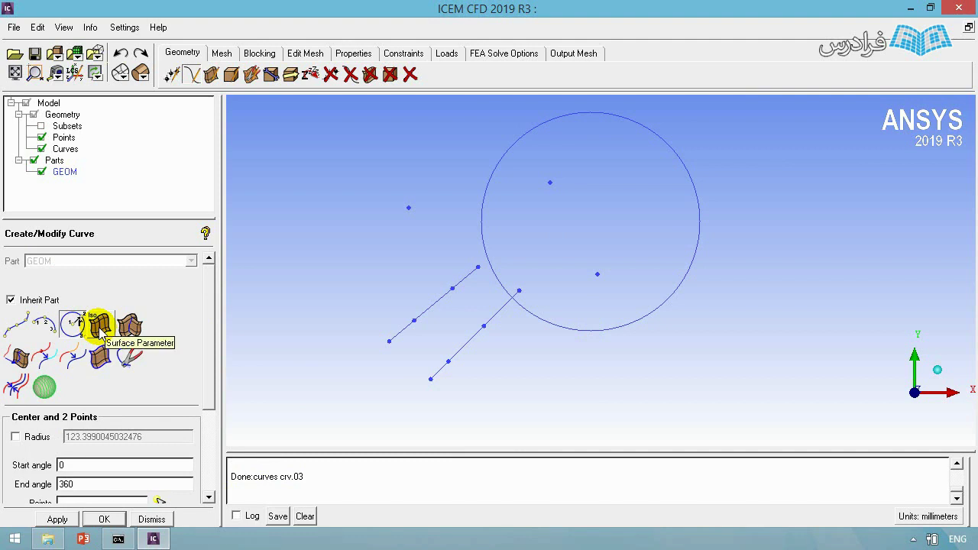
# - Delete all three curves, the two lines and the circle, keeping their points
pyautogui.scroll(-3, 517, 258)
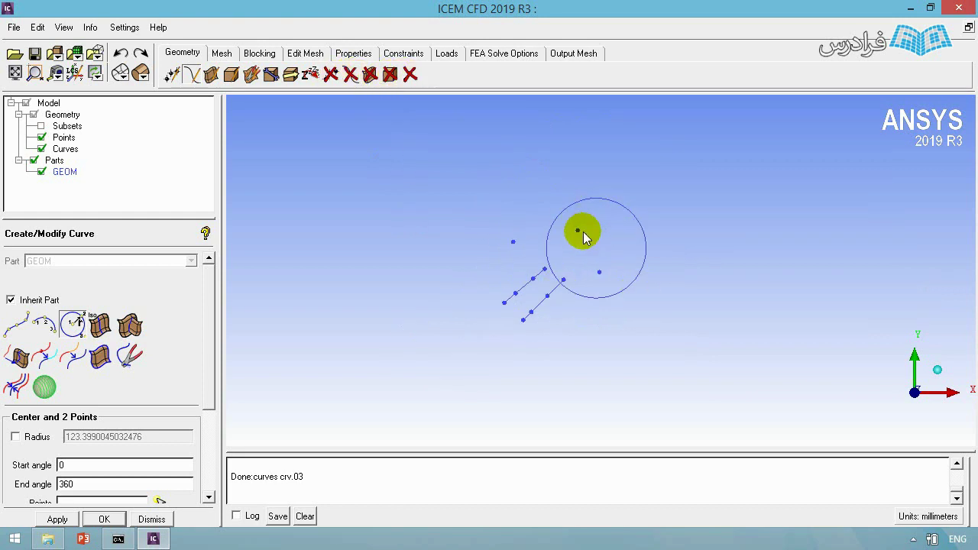
pyautogui.click(351, 79)
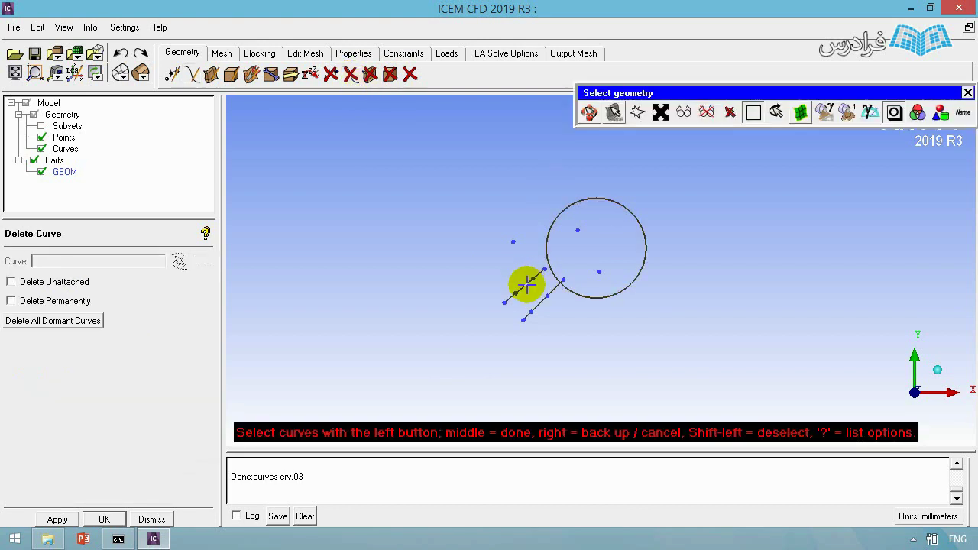
pyautogui.middleClick(540, 305)
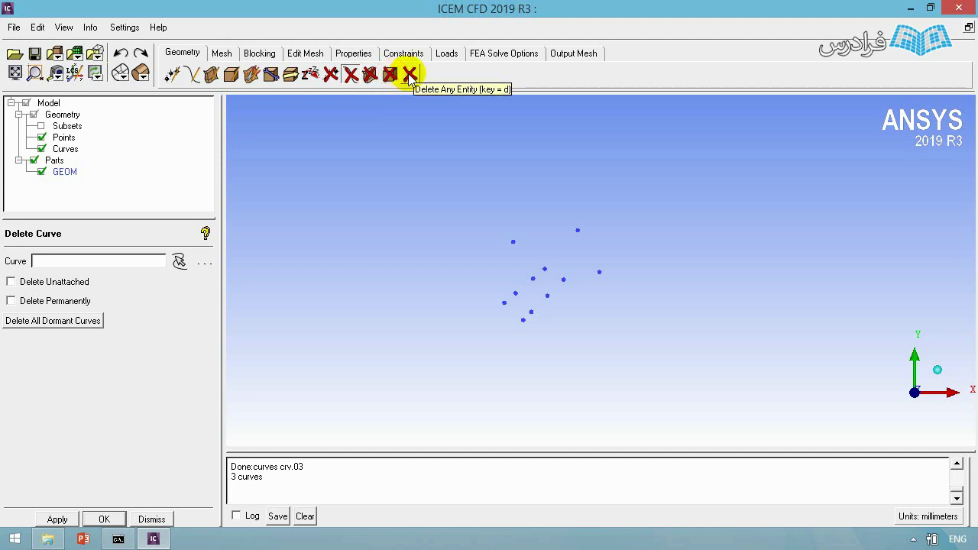
# - Delete all remaining points with Delete Any Entity to empty the model
pyautogui.click(409, 74)
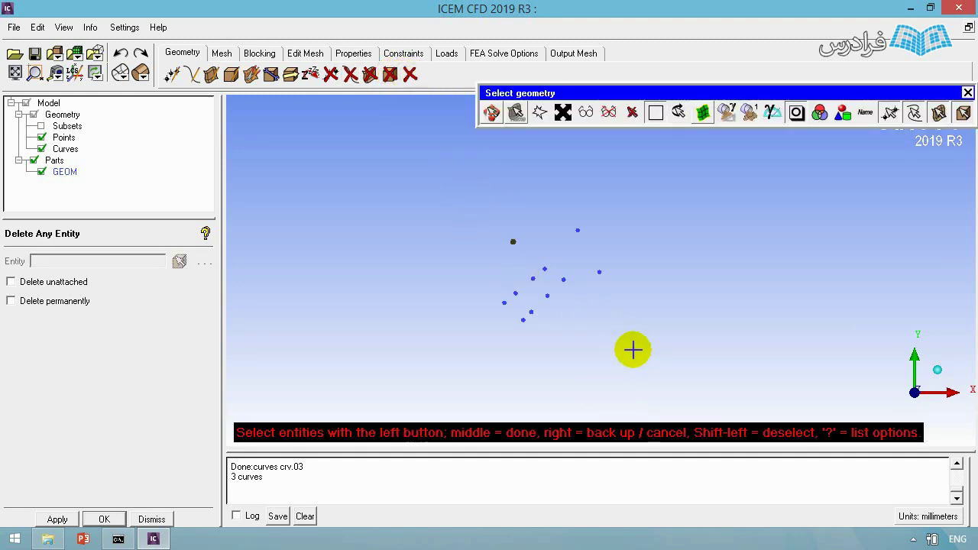
pyautogui.moveTo(394, 181); pyautogui.dragTo(677, 380)
pyautogui.middleClick(595, 277)
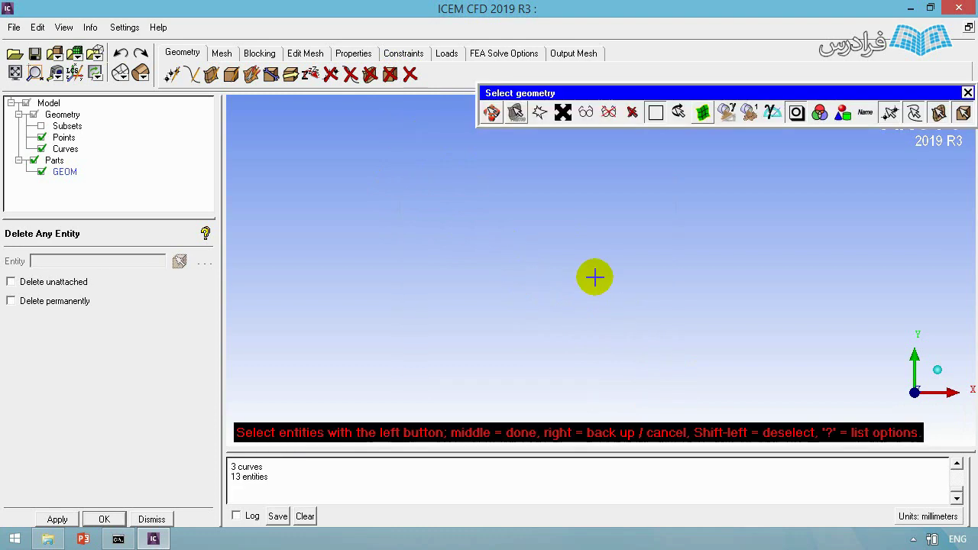
pyautogui.middleClick(433, 150)
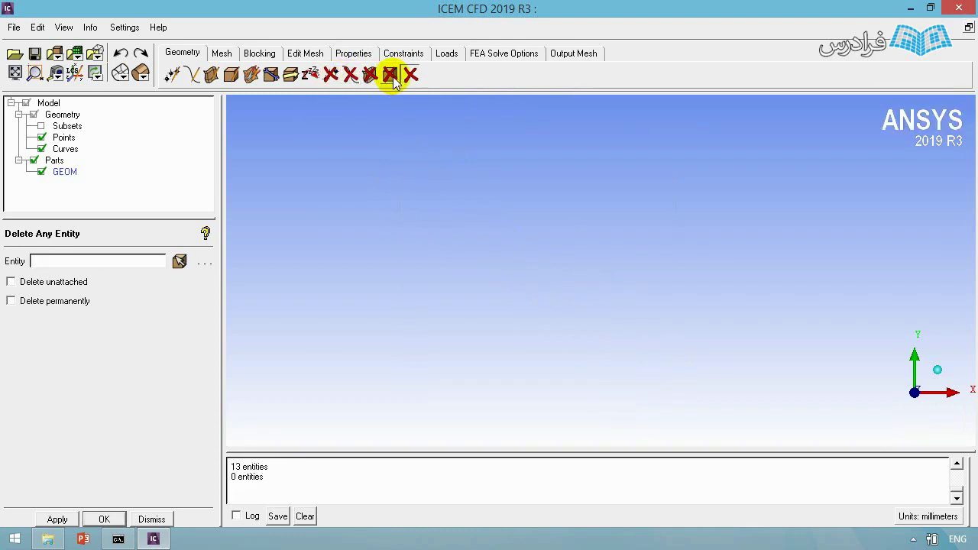
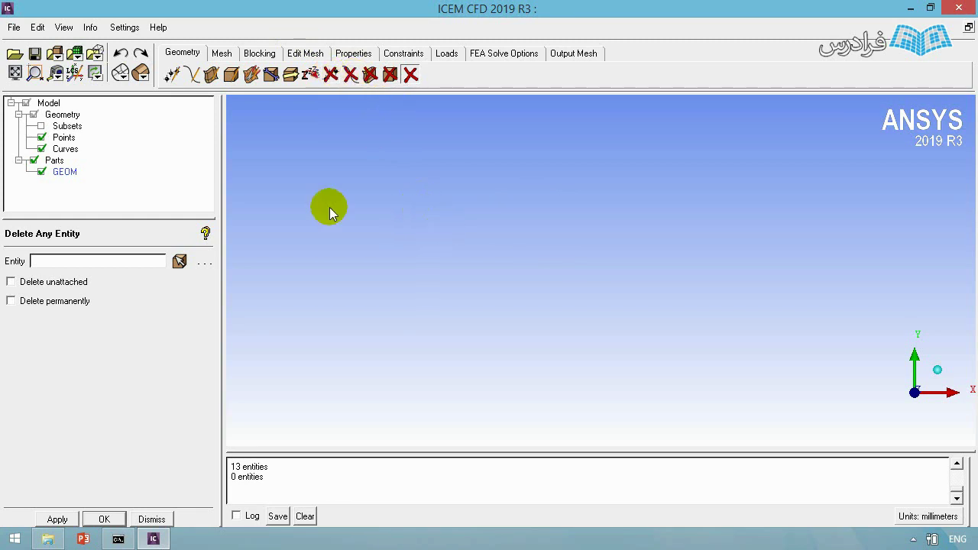
# - Create two points by explicit coordinates, one at the origin and one at X 100, Y 0, Z 0
pyautogui.click(171, 74)
pyautogui.click(40, 331)
pyautogui.scroll(-2, 210, 359)
pyautogui.click(57, 519)
pyautogui.write('100')
pyautogui.press('Return')
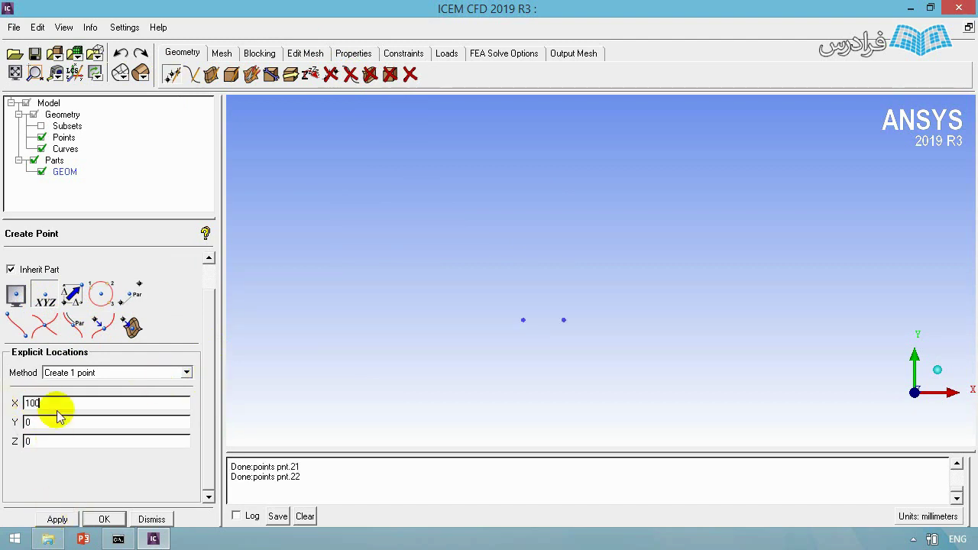
# - Create two more points by explicit coordinates, at X 100, Y 100, Z 0 and at X 0, Y 100, Z 0
pyautogui.click(57, 519)
pyautogui.doubleClick(48, 404)
pyautogui.write('0')
pyautogui.click(53, 518)
pyautogui.click(151, 519)
pyautogui.hotkey('ctrl', 'f')
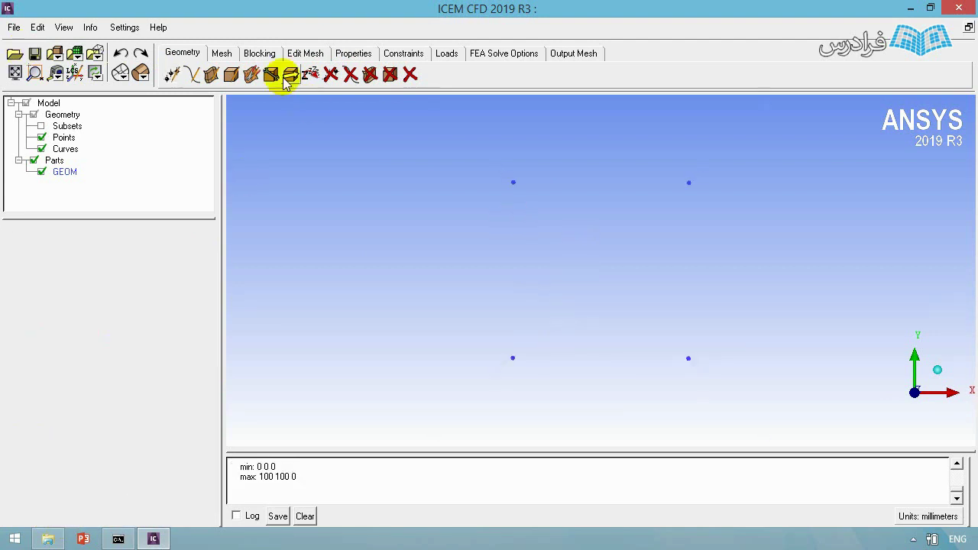
# - Create a straight curve with From Points between the two upper points
pyautogui.click(191, 75)
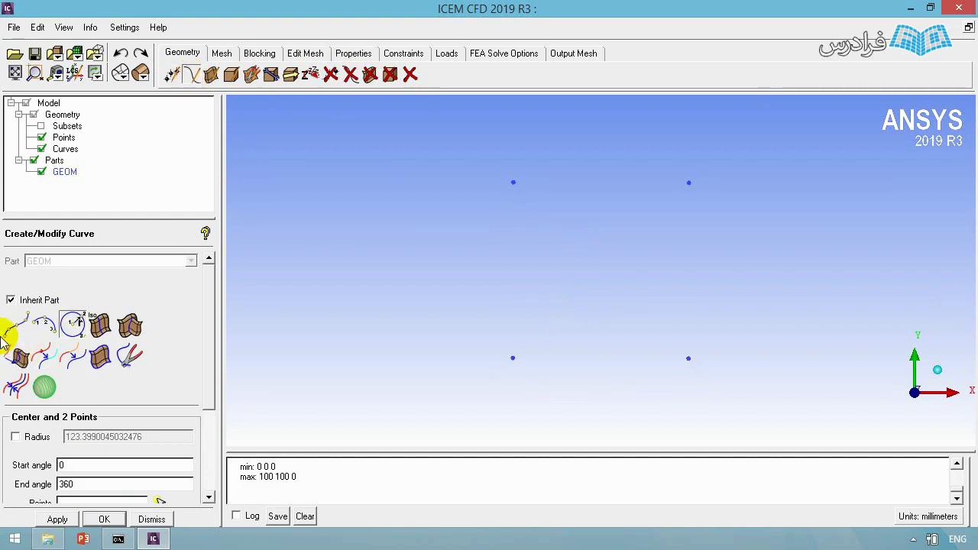
pyautogui.click(15, 325)
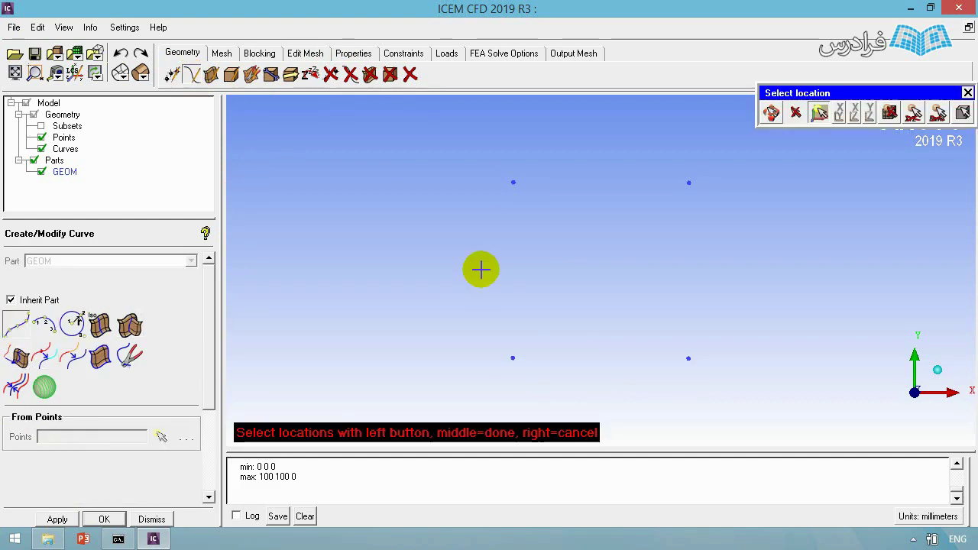
pyautogui.click(513, 182)
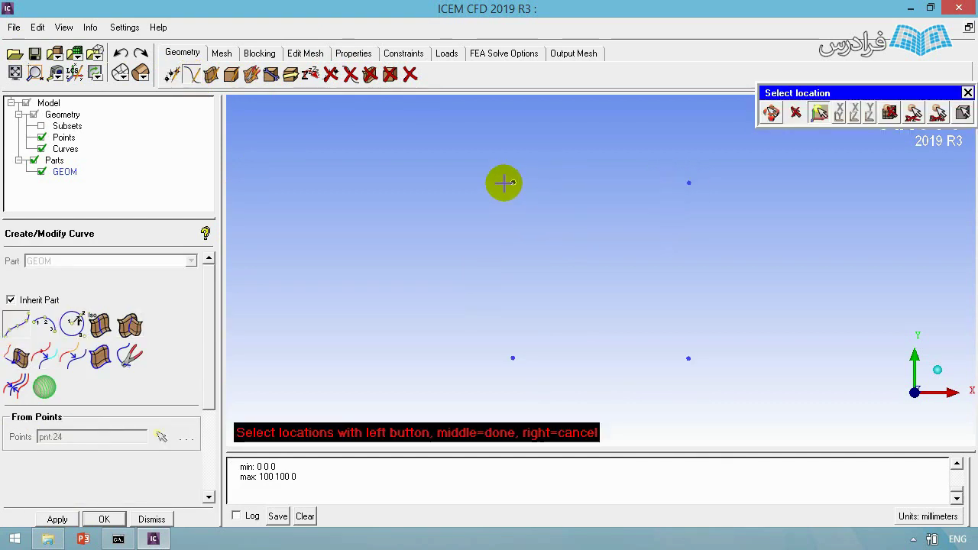
pyautogui.click(688, 183)
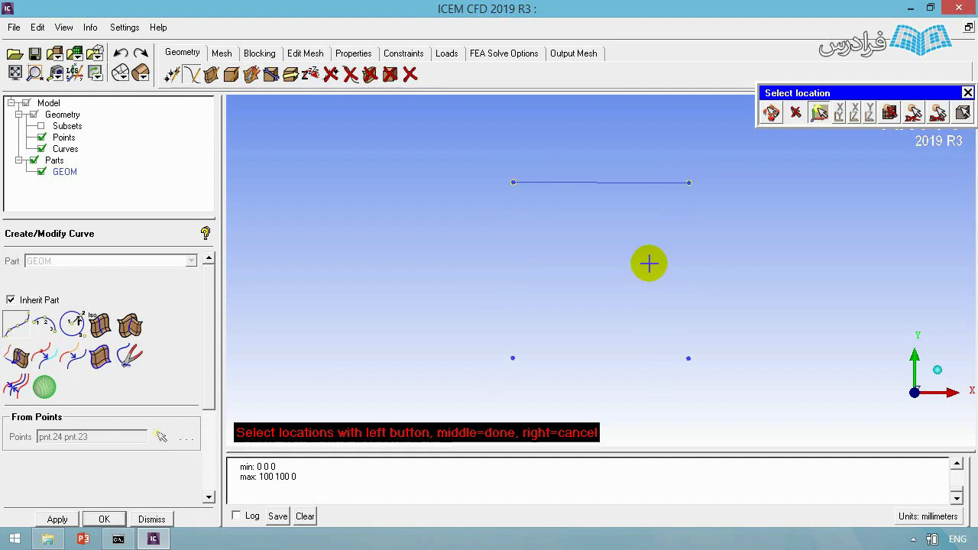
pyautogui.middleClick(629, 227)
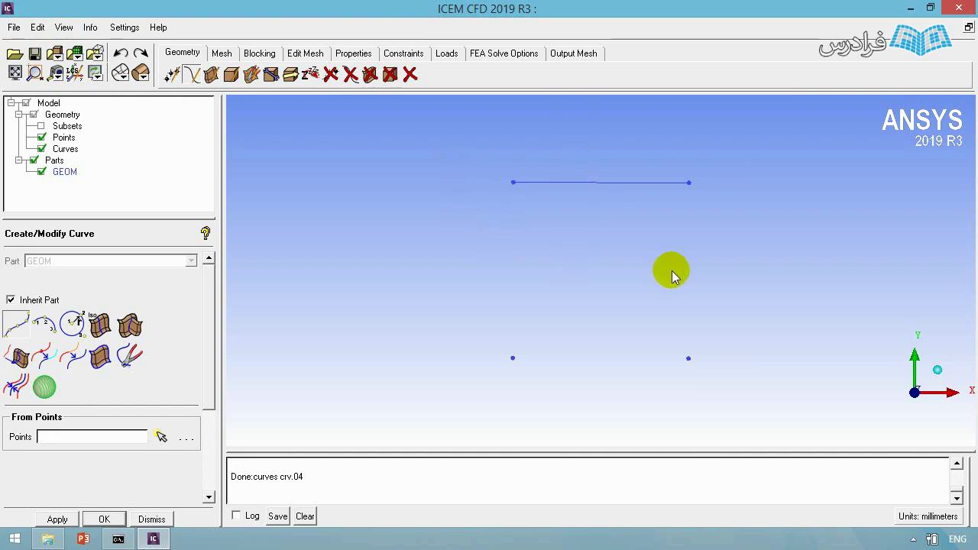
# - Create a straight From Points curve joining the upper-right and lower-right points in the front view
pyautogui.moveTo(673, 275); pyautogui.dragTo(574, 286)
pyautogui.click(64, 28)
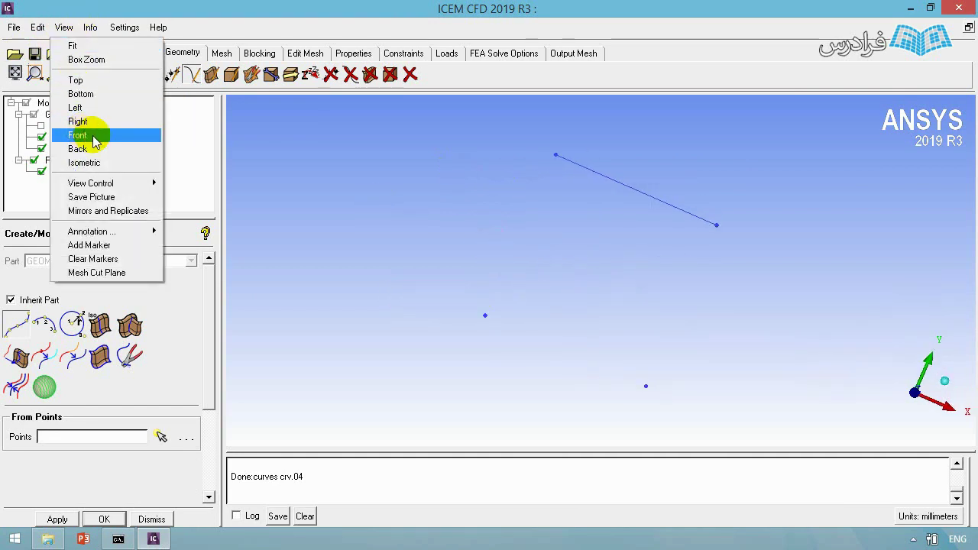
pyautogui.click(78, 135)
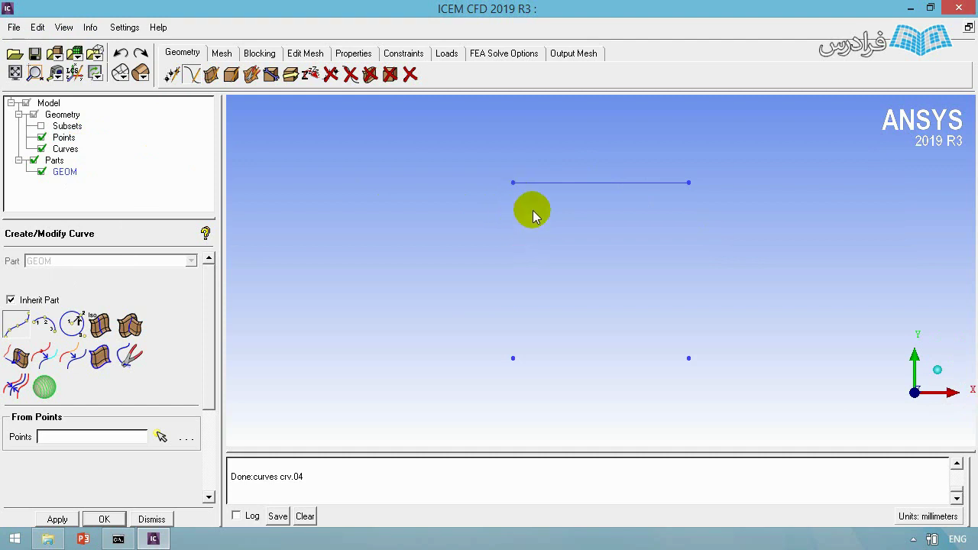
pyautogui.click(17, 328)
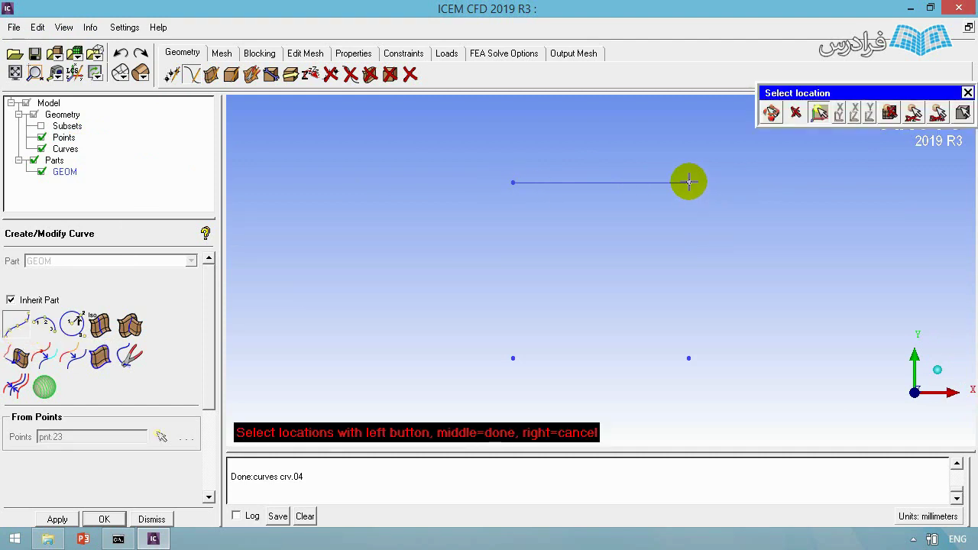
pyautogui.click(689, 358)
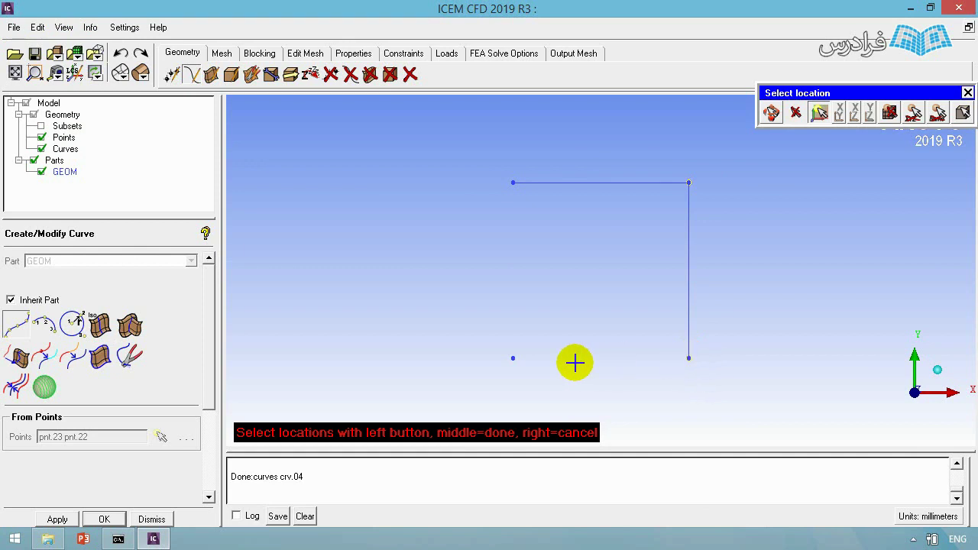
pyautogui.click(512, 360)
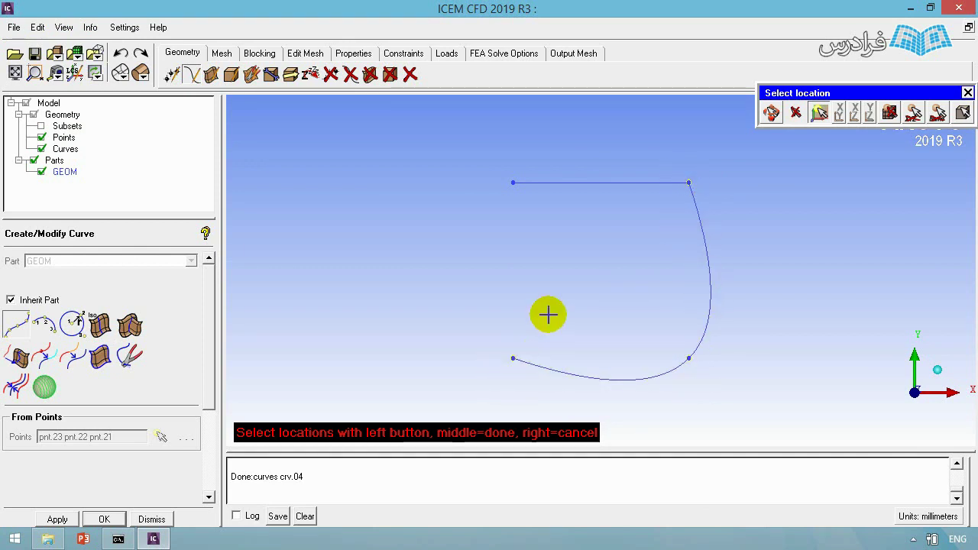
pyautogui.middleClick(620, 289)
# - Create the lower and left straight curves through the remaining corner points to close the square
pyautogui.scroll(-2, 620, 288)
pyautogui.click(668, 338)
pyautogui.click(533, 338)
pyautogui.click(533, 203)
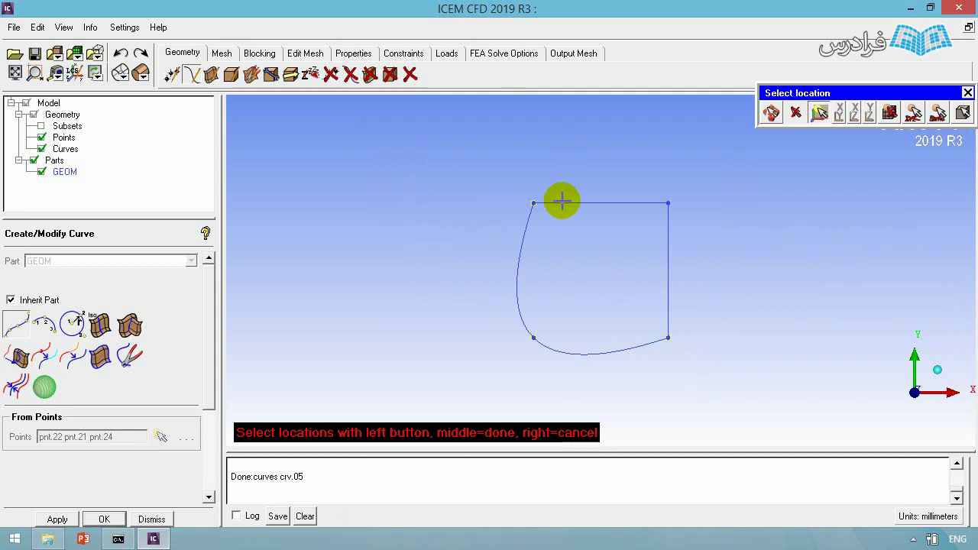
pyautogui.rightClick(572, 277)
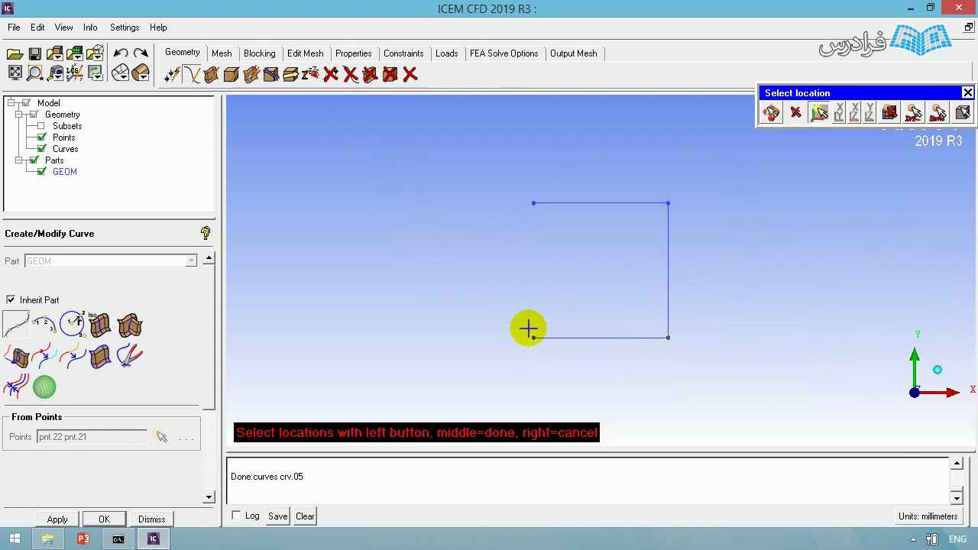
pyautogui.middleClick(533, 333)
pyautogui.click(17, 327)
pyautogui.rightClick(575, 273)
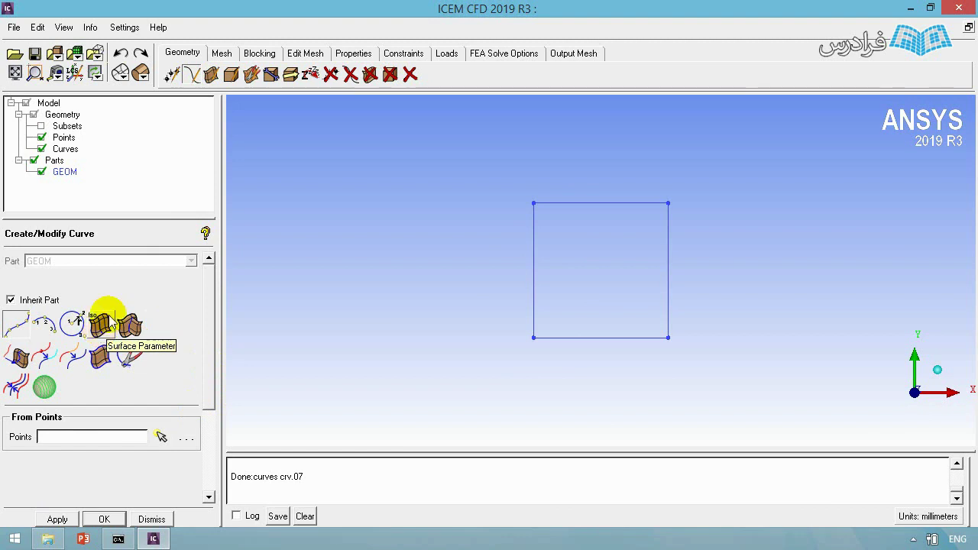
# - Create a surface from the square's four boundary curves using the From 2-4 Curves method
pyautogui.click(214, 76)
pyautogui.click(16, 322)
pyautogui.click(562, 204)
pyautogui.click(535, 253)
pyautogui.click(589, 337)
pyautogui.click(668, 289)
pyautogui.middleClick(618, 265)
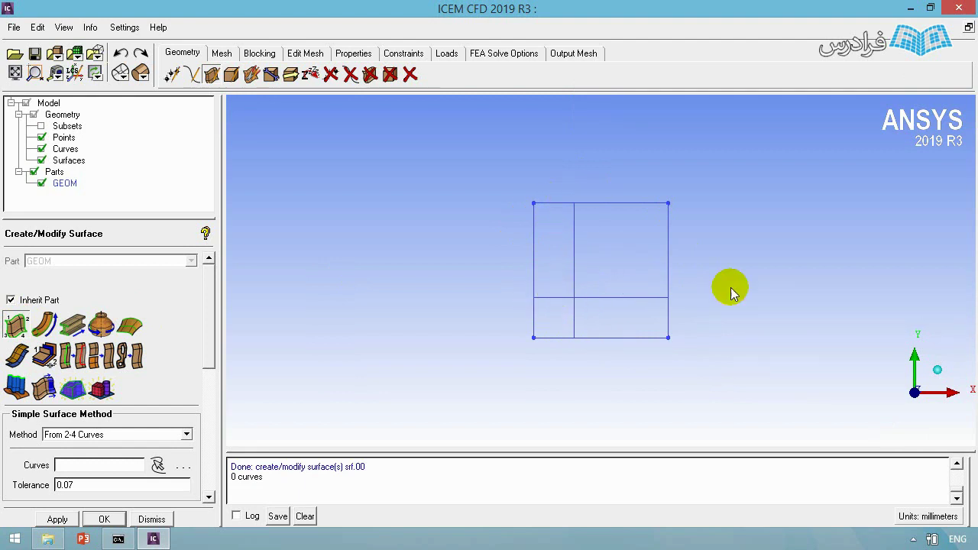
# - Display the surface as Solid with Show Simpler, and return it to Wire Frame with Show Full detail
pyautogui.moveTo(624, 398)
pyautogui.mouseDown(button='right')
pyautogui.moveTo(635, 219)
pyautogui.moveTo(589, 160)
pyautogui.mouseUp(button='right')
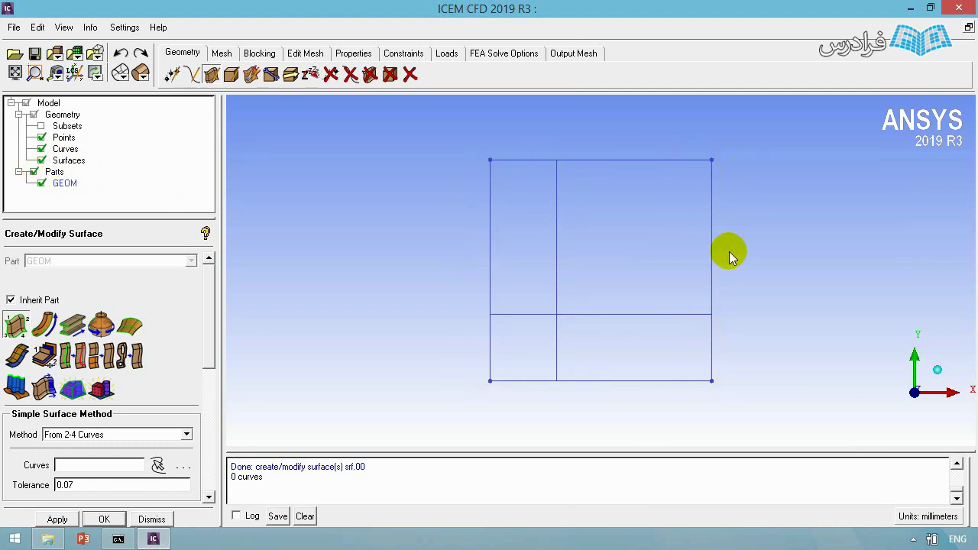
pyautogui.rightClick(62, 162)
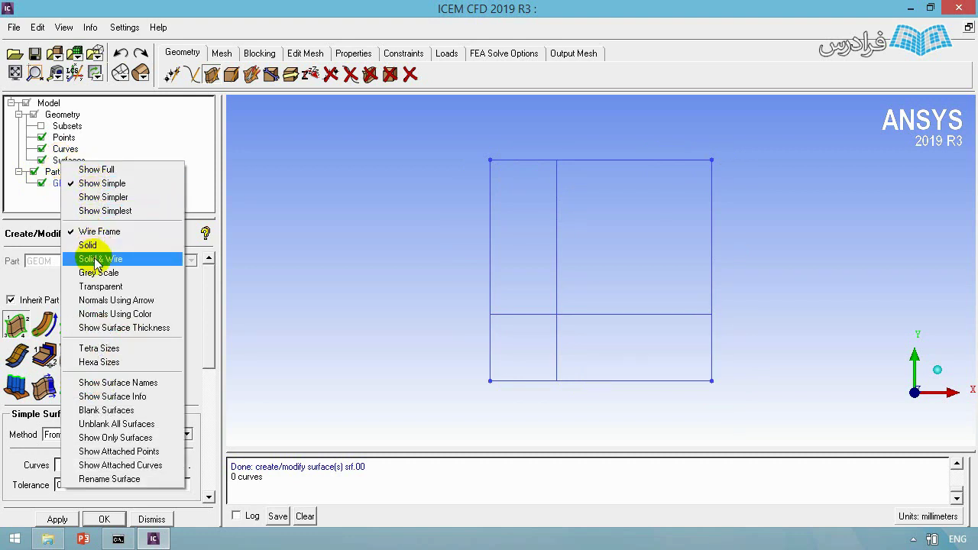
pyautogui.click(89, 246)
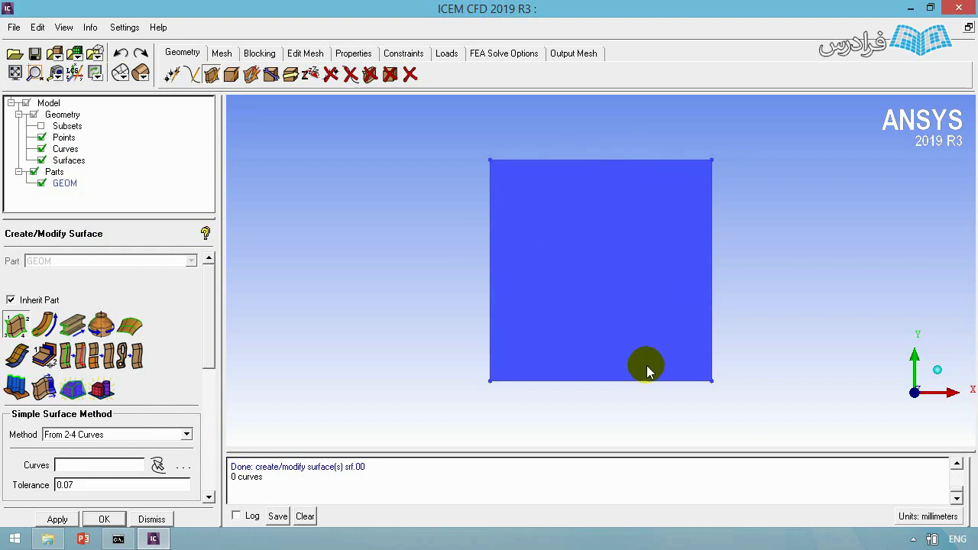
pyautogui.rightClick(65, 169)
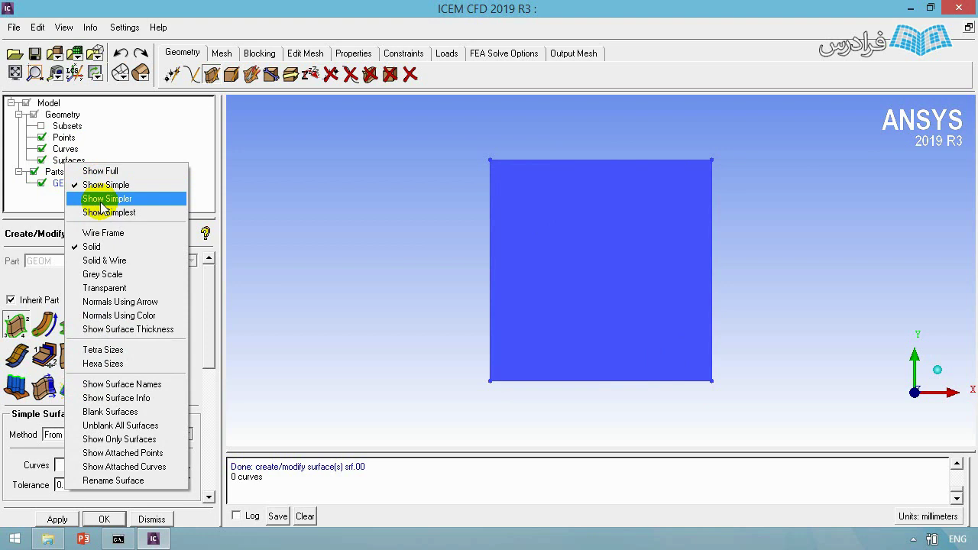
pyautogui.click(100, 201)
pyautogui.rightClick(69, 159)
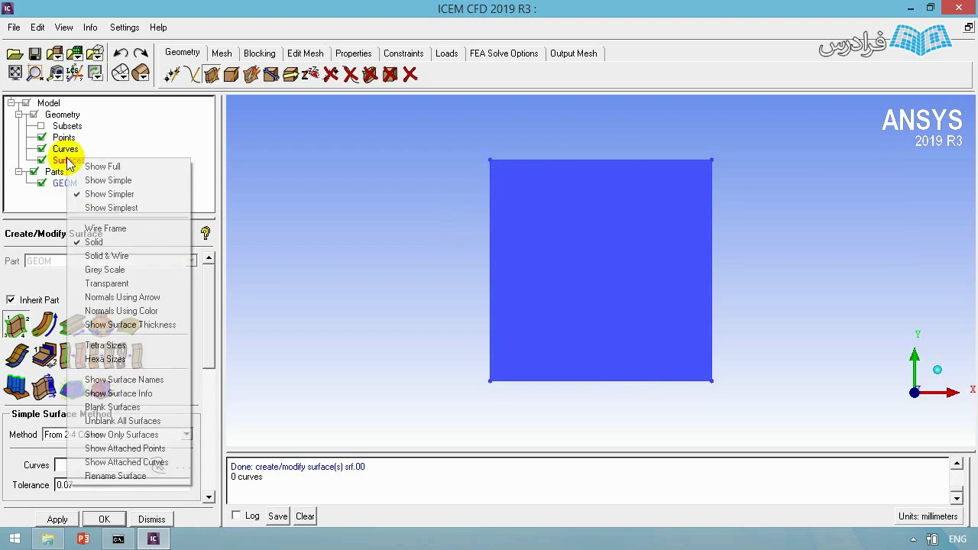
pyautogui.click(93, 229)
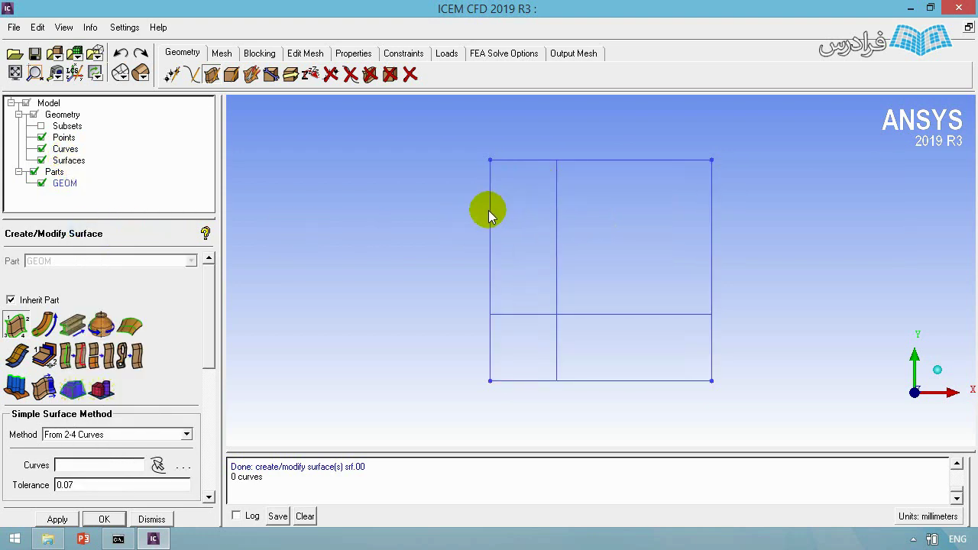
pyautogui.rightClick(66, 160)
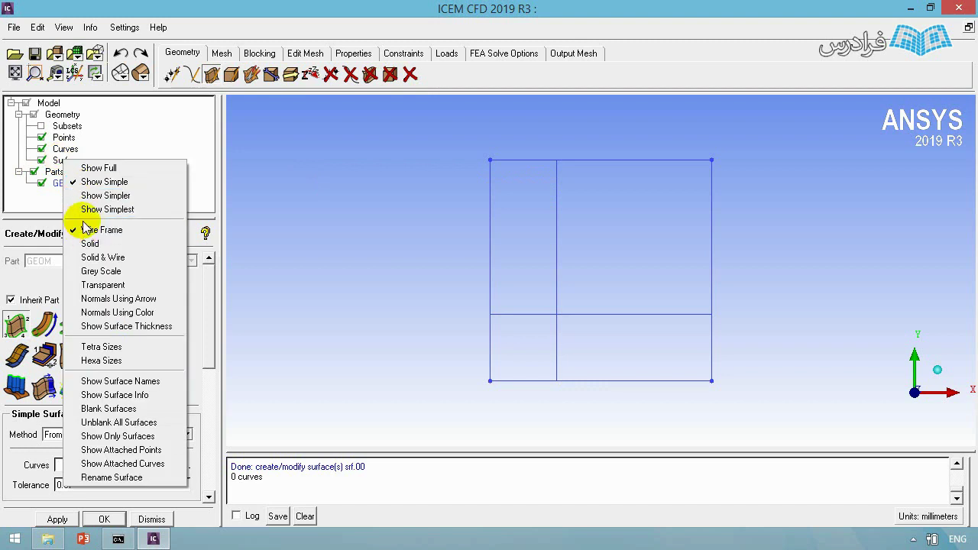
pyautogui.click(98, 167)
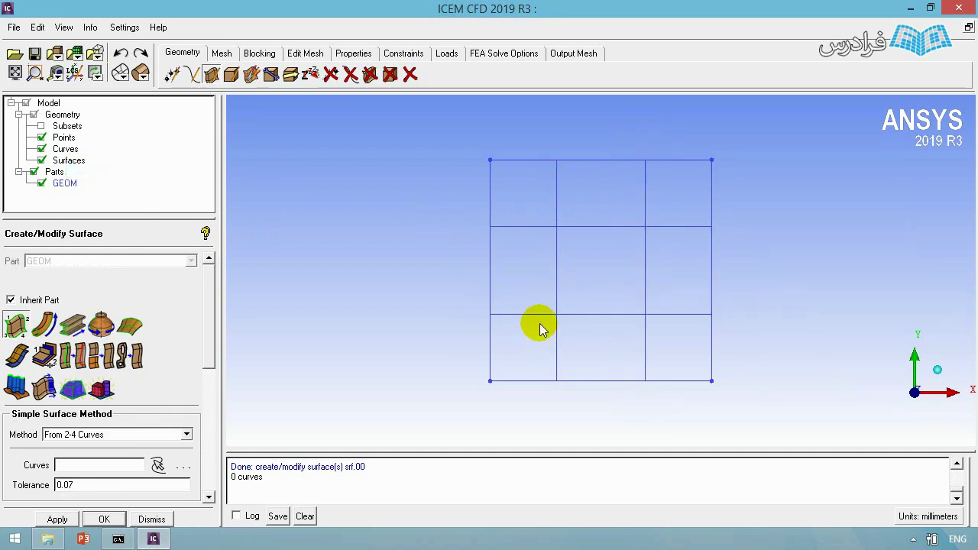
# - Set the surface display to Solid after trying Solid & Wire, and restore the front view
pyautogui.rightClick(67, 161)
pyautogui.click(99, 249)
pyautogui.rightClick(68, 161)
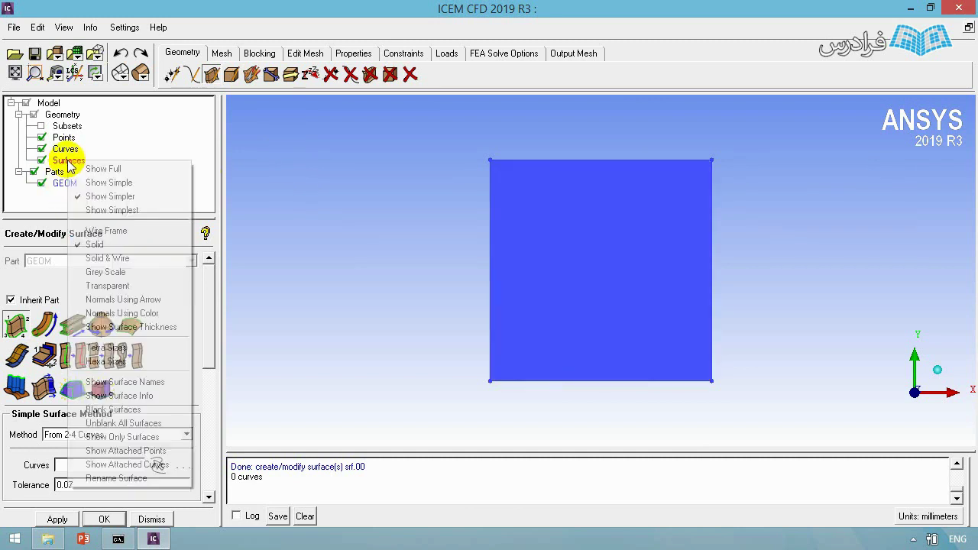
pyautogui.click(107, 259)
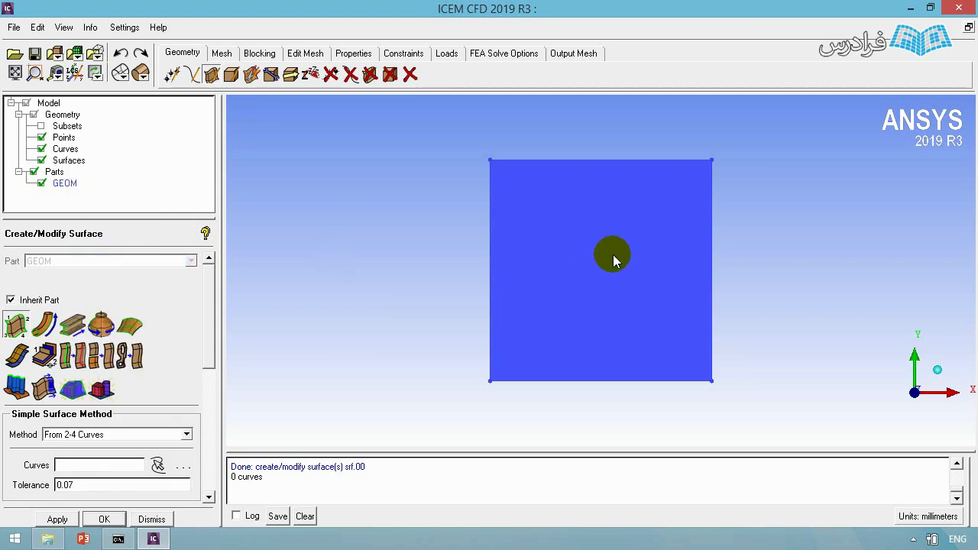
pyautogui.rightClick(78, 161)
pyautogui.click(115, 260)
pyautogui.rightClick(70, 160)
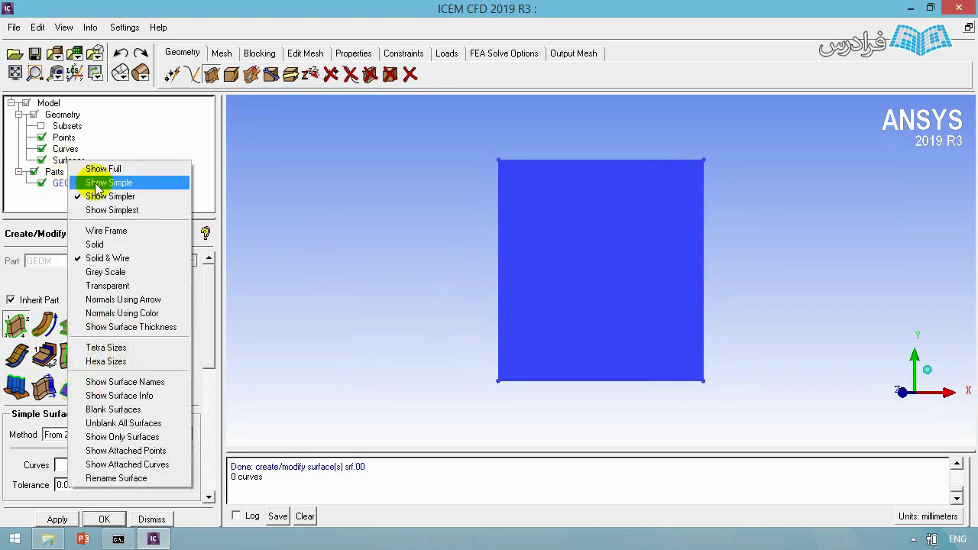
pyautogui.click(123, 245)
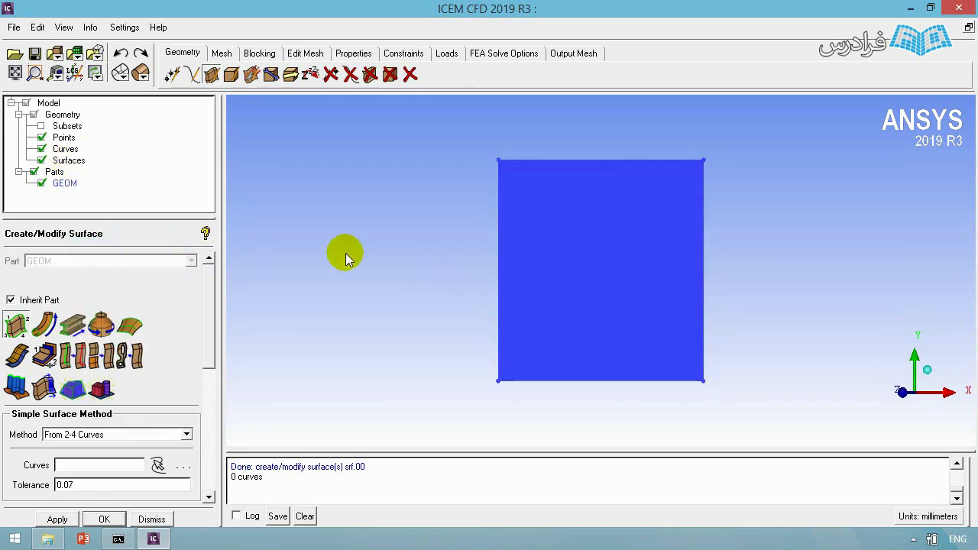
pyautogui.click(64, 27)
pyautogui.click(97, 163)
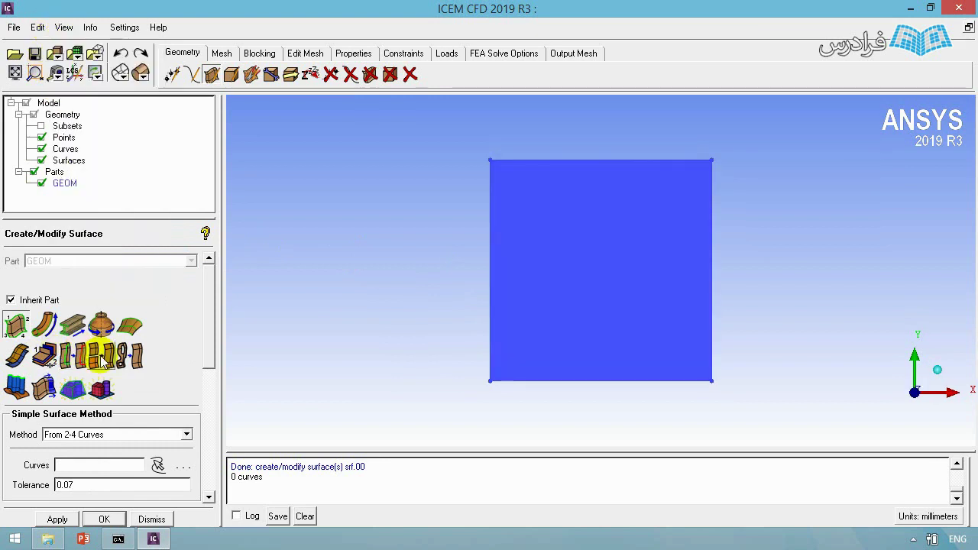
# - Set up a Surface Parameter curve with the Direction on Surface method on the square surface
pyautogui.click(192, 74)
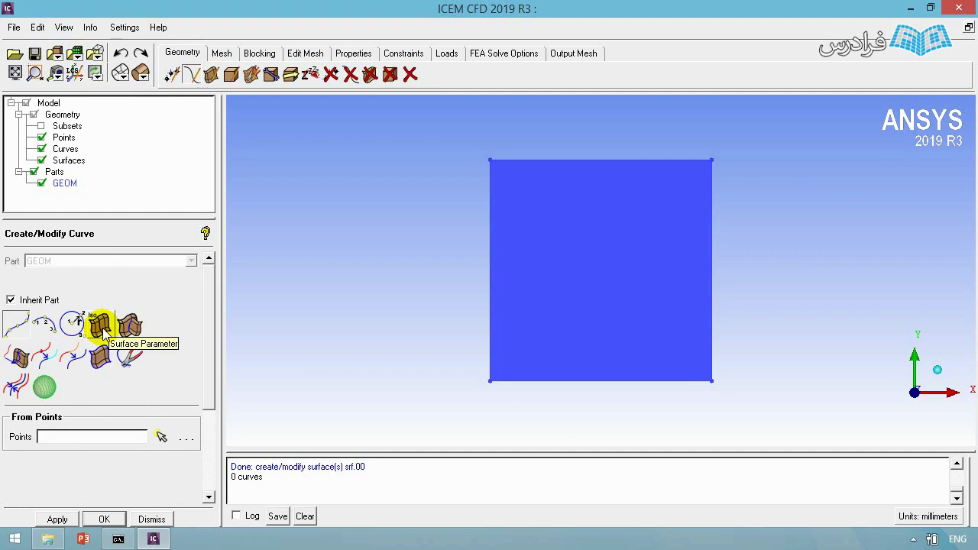
pyautogui.click(102, 330)
pyautogui.scroll(-1, 203, 348)
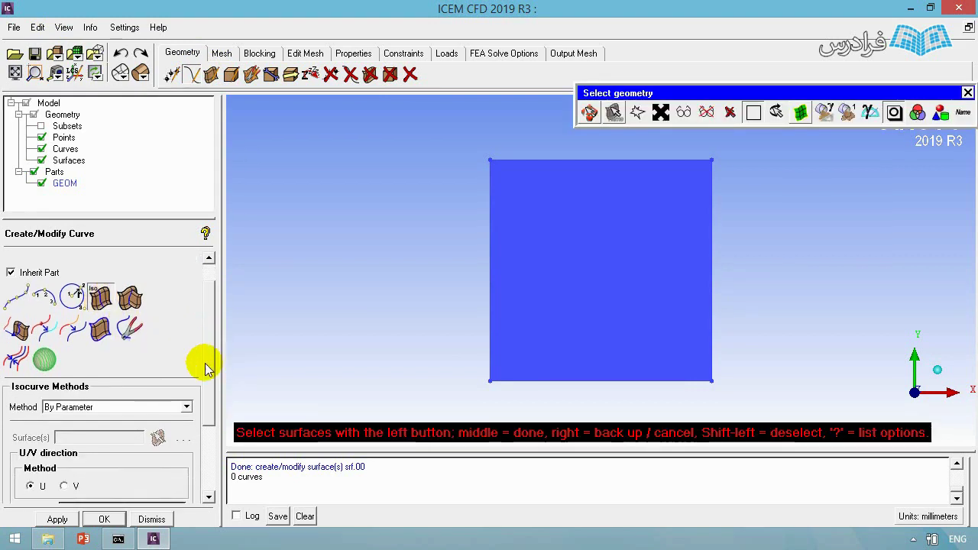
pyautogui.click(81, 407)
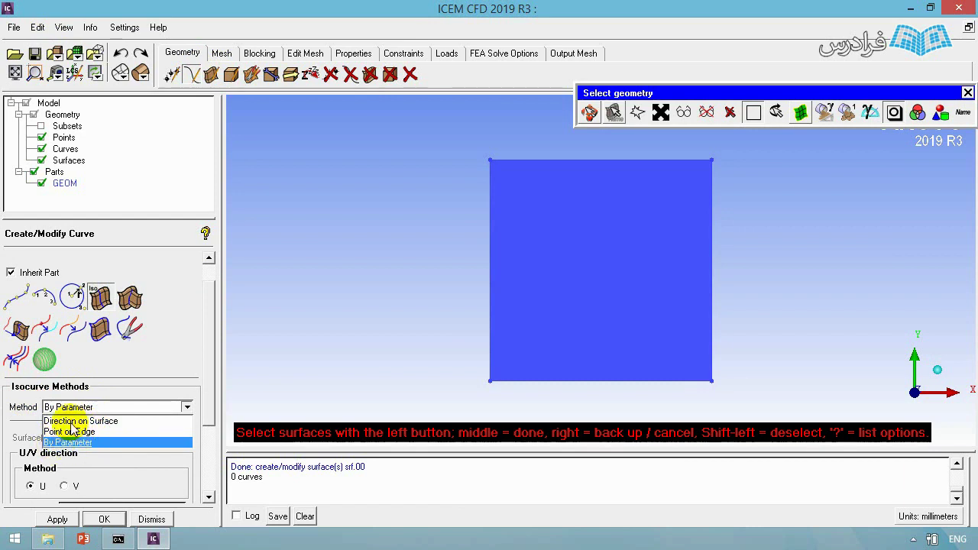
pyautogui.click(73, 421)
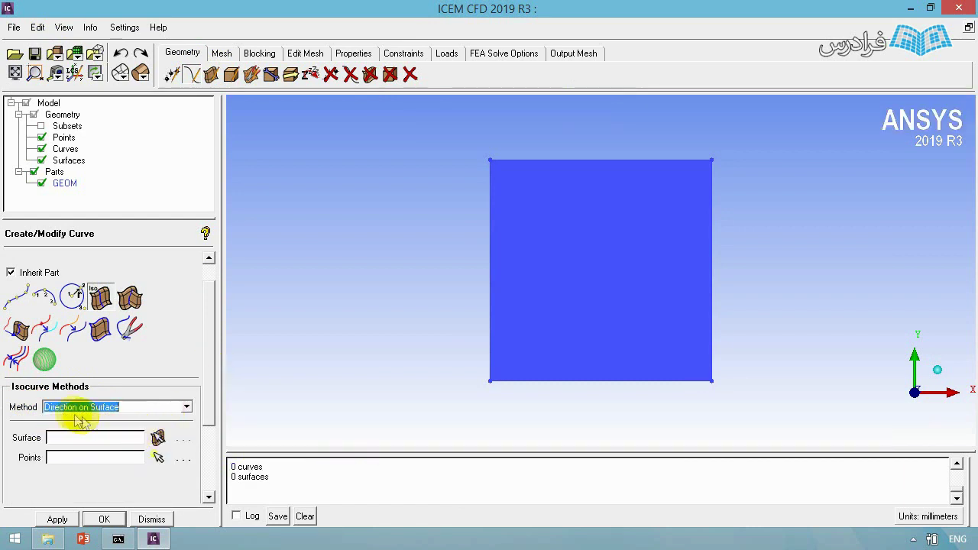
pyautogui.click(158, 439)
pyautogui.click(575, 274)
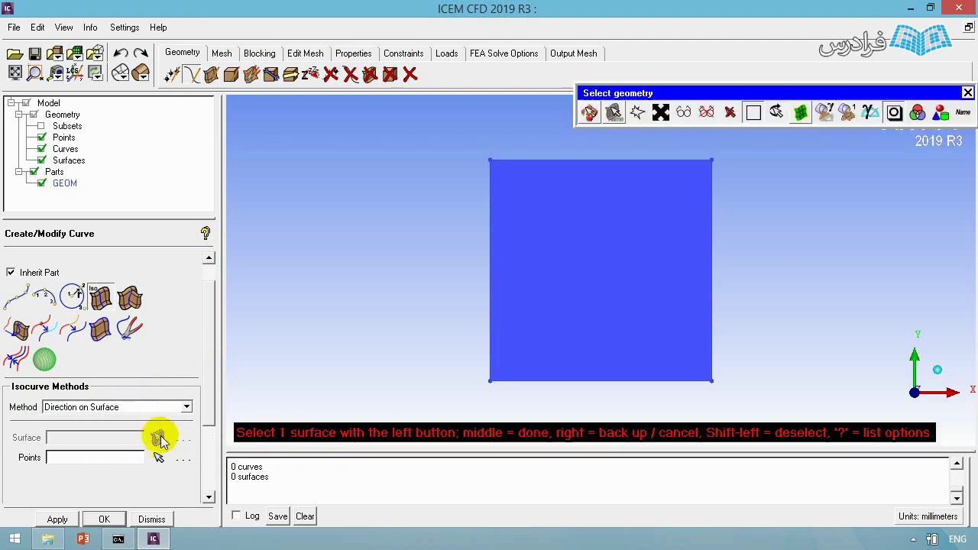
pyautogui.rightClick(564, 278)
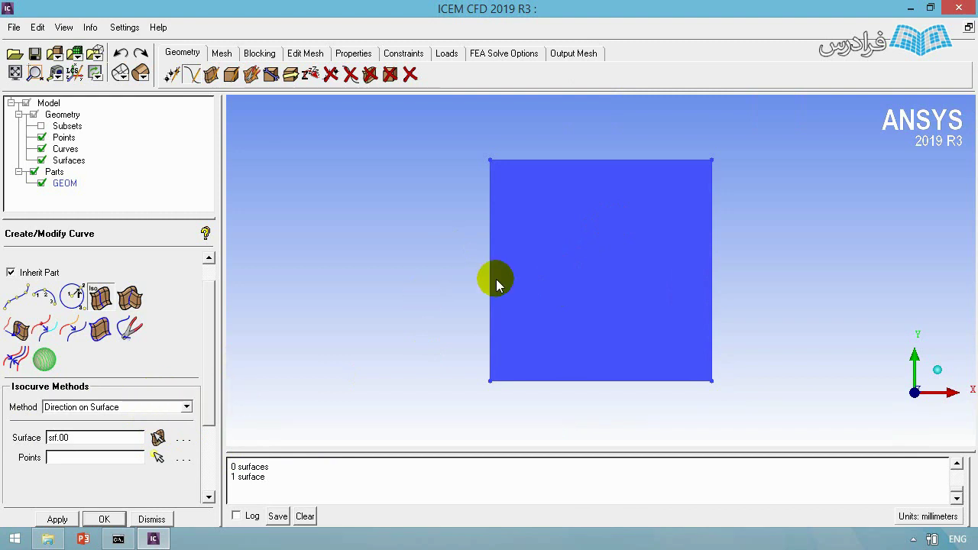
# - Create four horizontal isocurves across the square from pairs of picked surface locations, and hide the surfaces
pyautogui.click(157, 458)
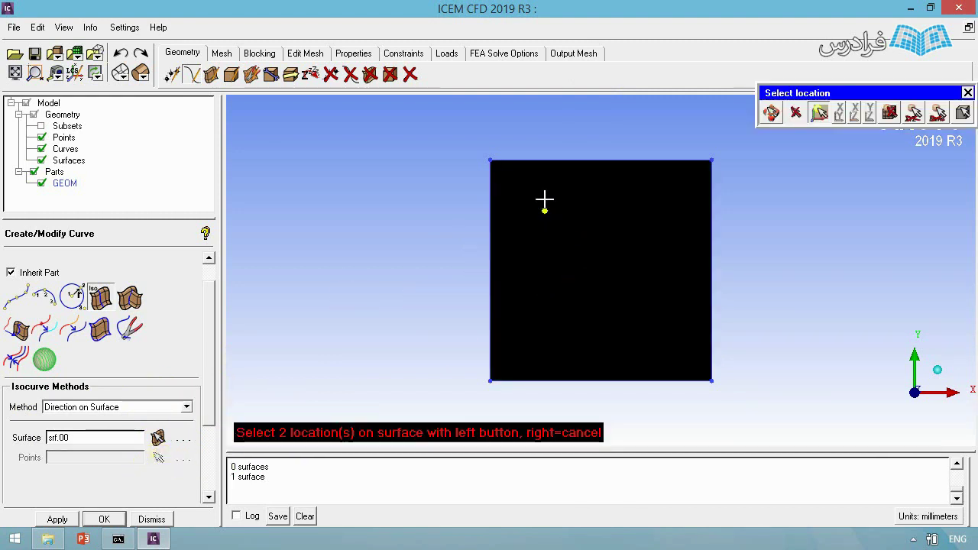
pyautogui.click(594, 162)
pyautogui.click(678, 209)
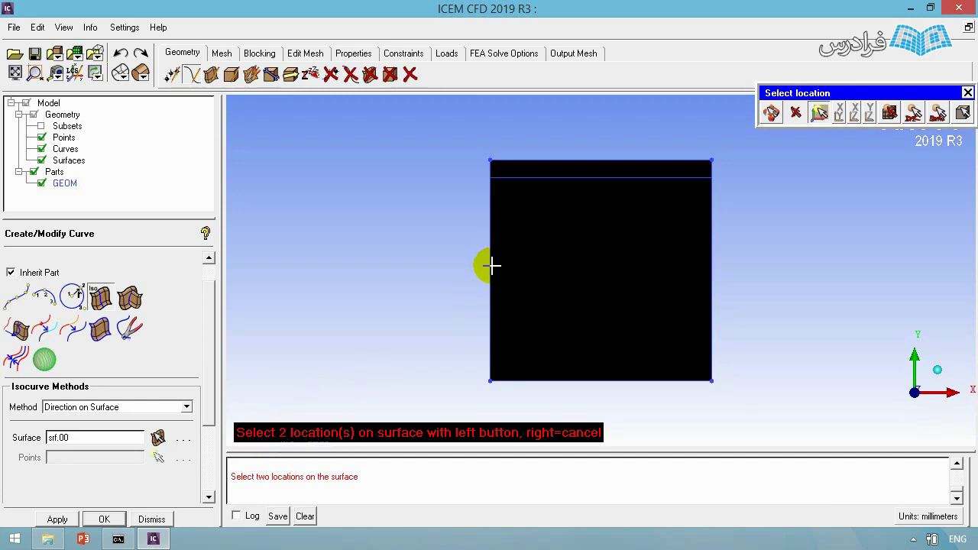
pyautogui.click(710, 269)
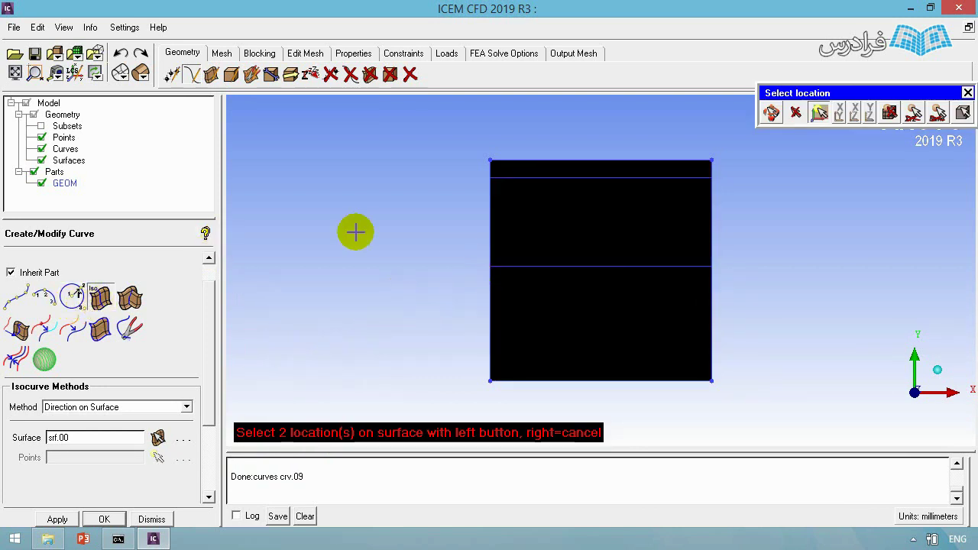
pyautogui.click(670, 349)
pyautogui.click(705, 339)
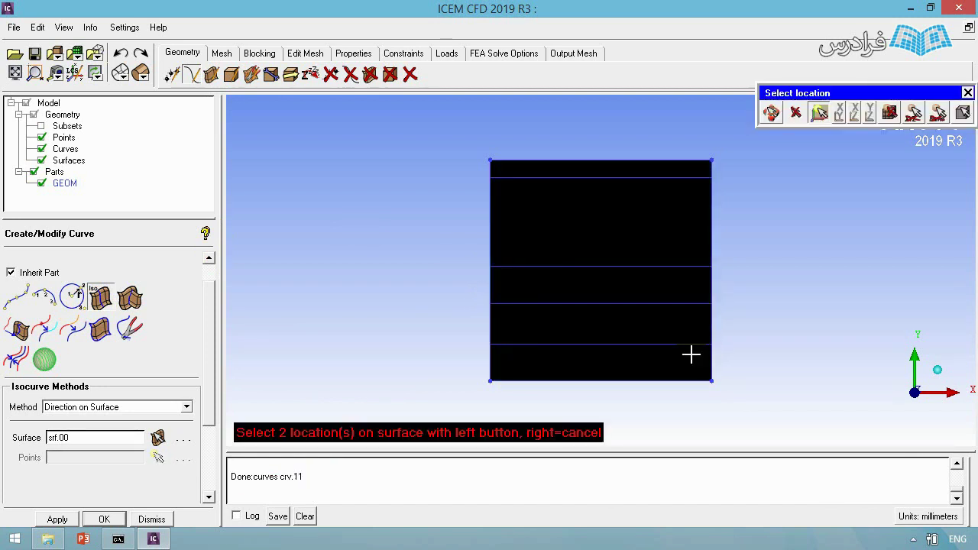
pyautogui.rightClick(364, 306)
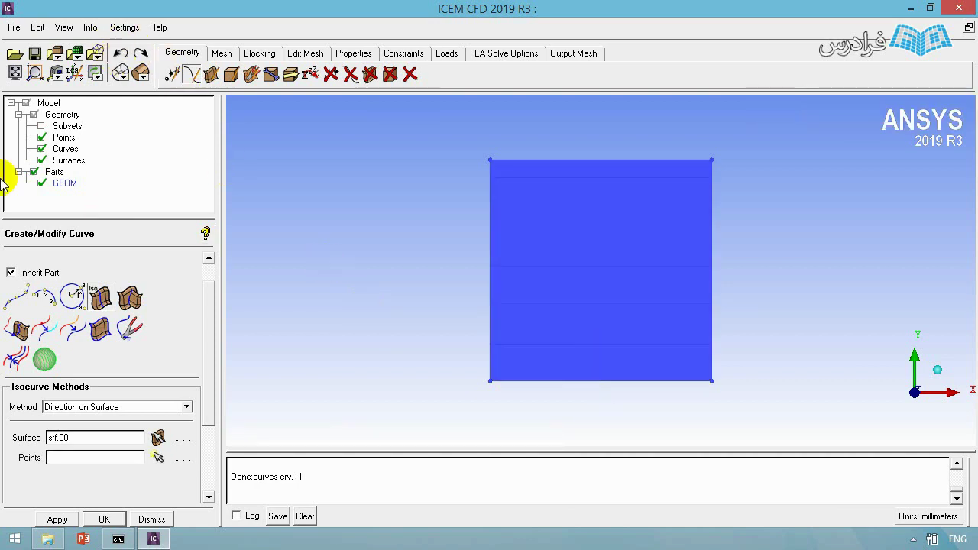
pyautogui.click(61, 162)
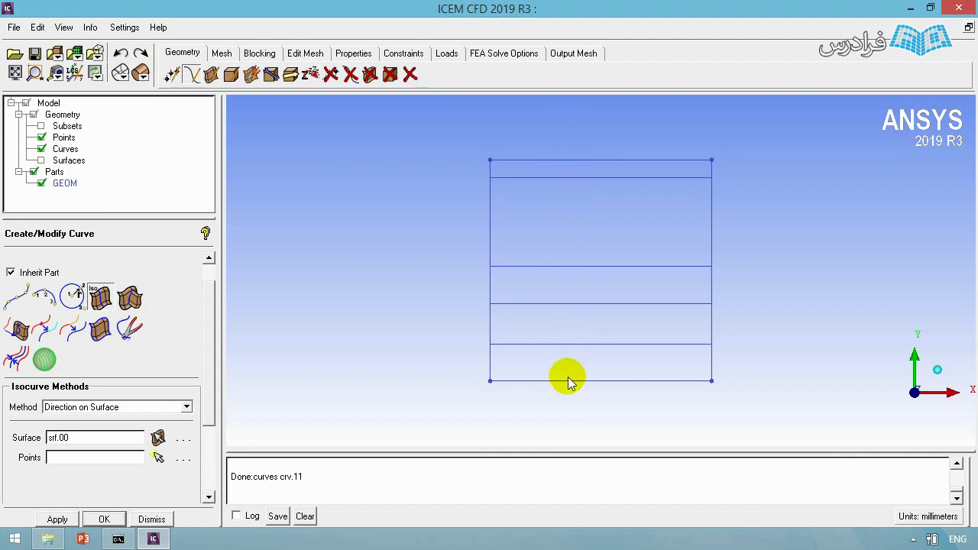
# - Choose the Point on Edge isocurve method and create a point at parameter 0.2 on the square's upper curve
pyautogui.click(153, 408)
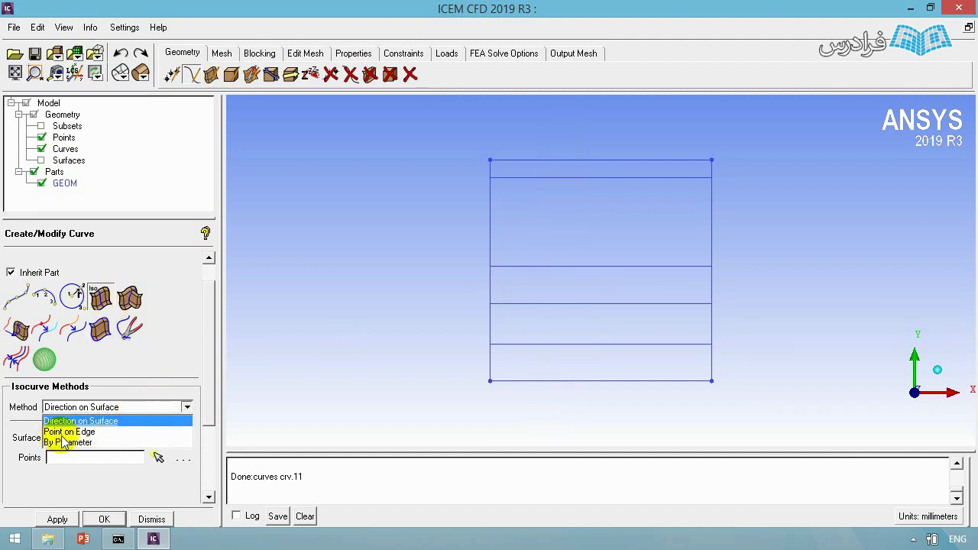
pyautogui.click(76, 432)
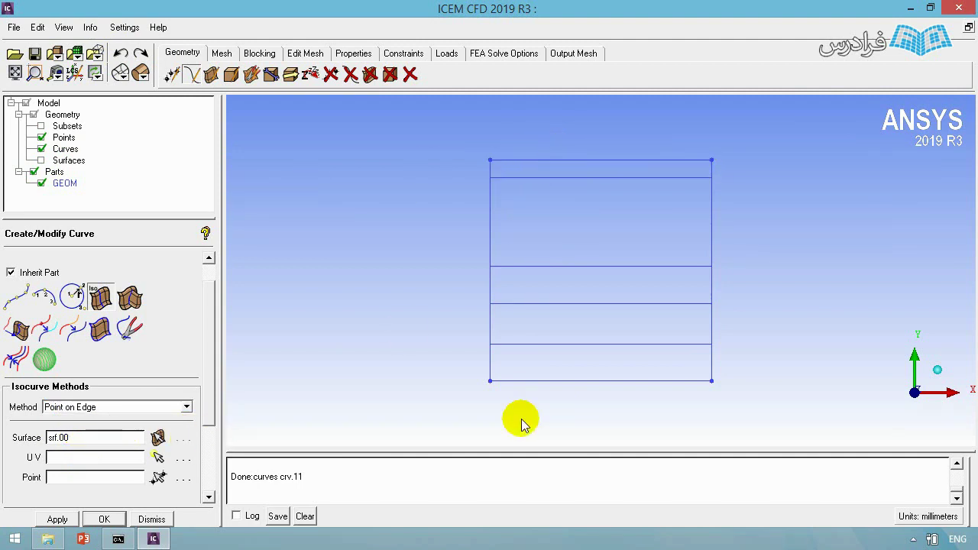
pyautogui.click(172, 76)
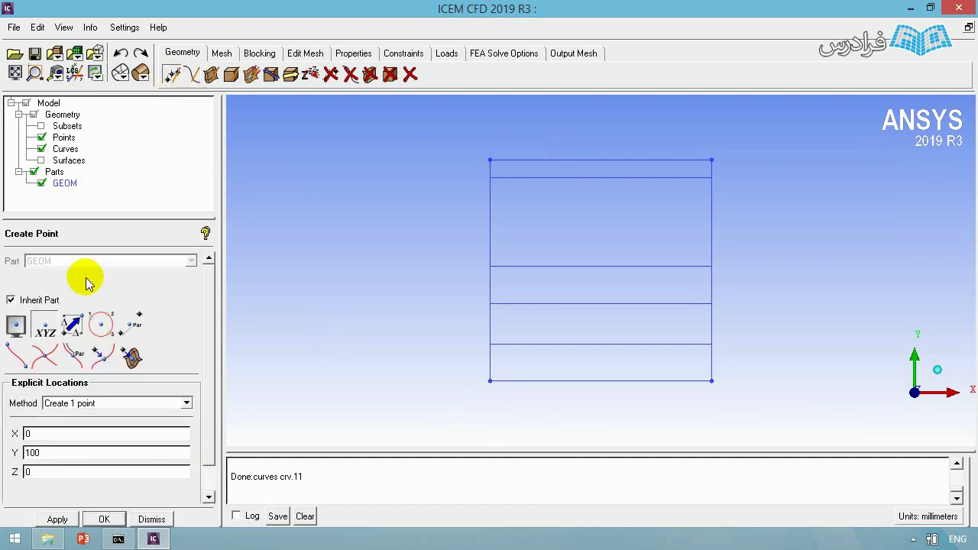
pyautogui.click(76, 356)
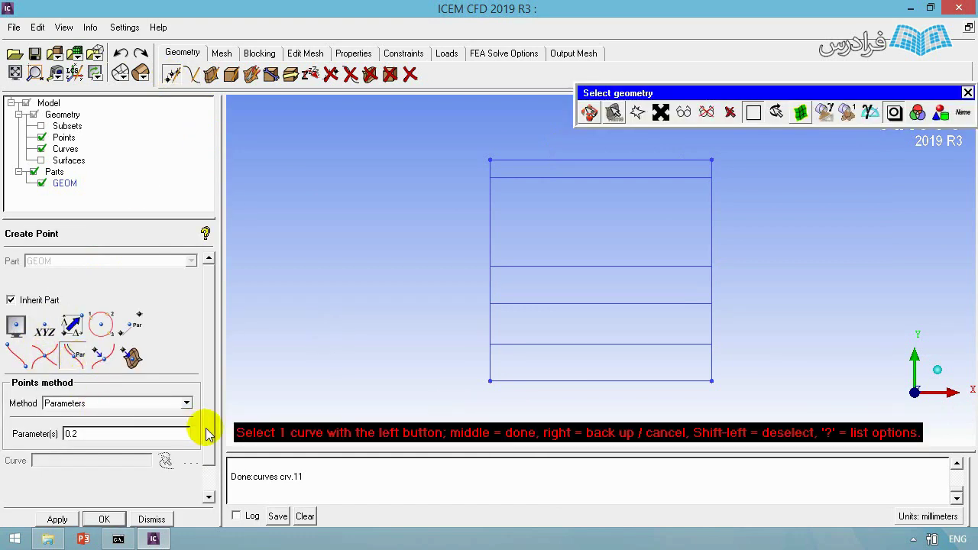
pyautogui.click(539, 163)
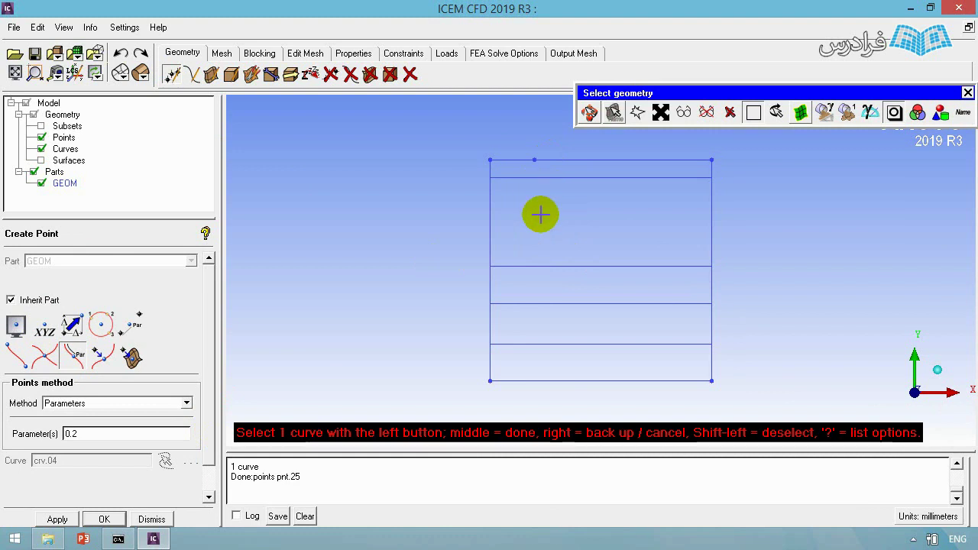
pyautogui.middleClick(540, 211)
# - Create a vertical Point on Edge isocurve on the square surface through the new upper-edge point, and hide the surfaces
pyautogui.click(192, 76)
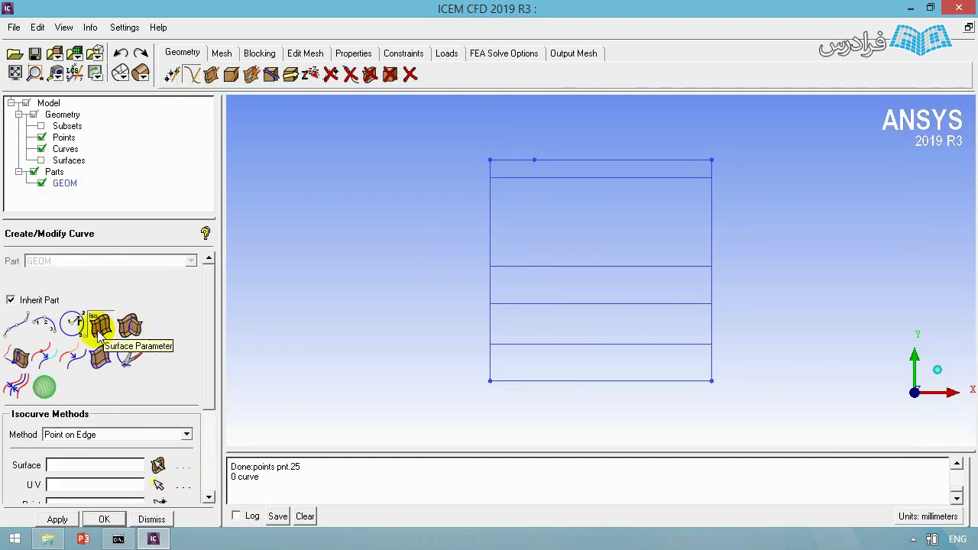
pyautogui.scroll(-3, 145, 382)
pyautogui.click(158, 398)
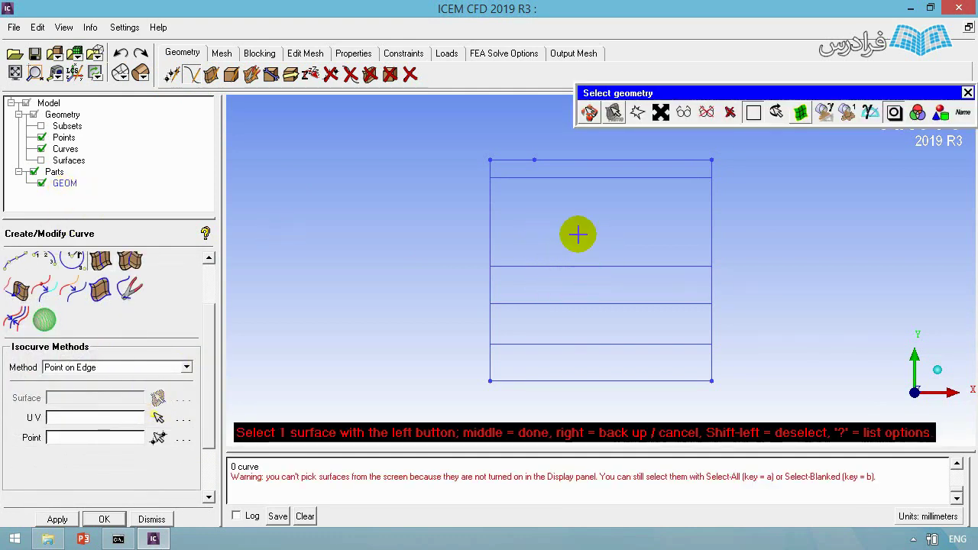
pyautogui.click(41, 160)
pyautogui.click(535, 221)
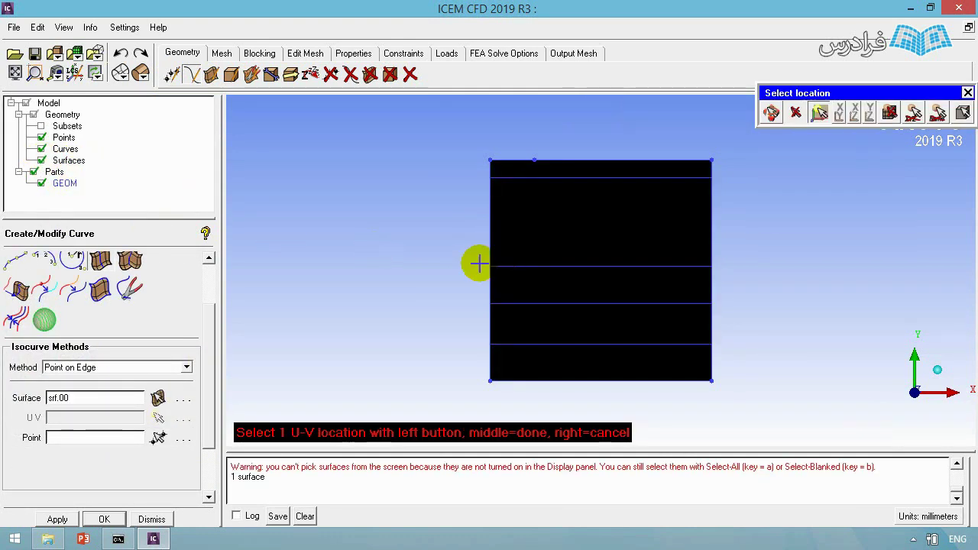
pyautogui.click(158, 438)
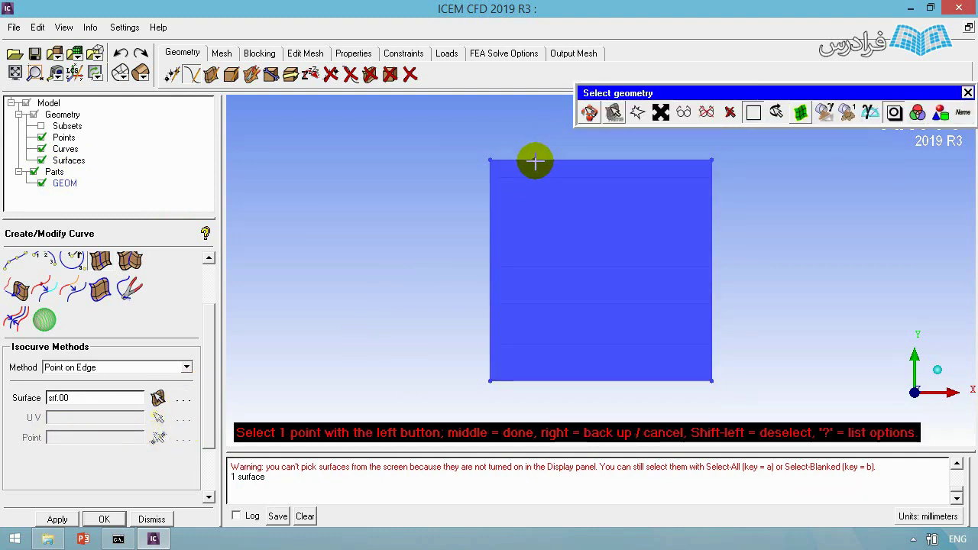
pyautogui.click(535, 160)
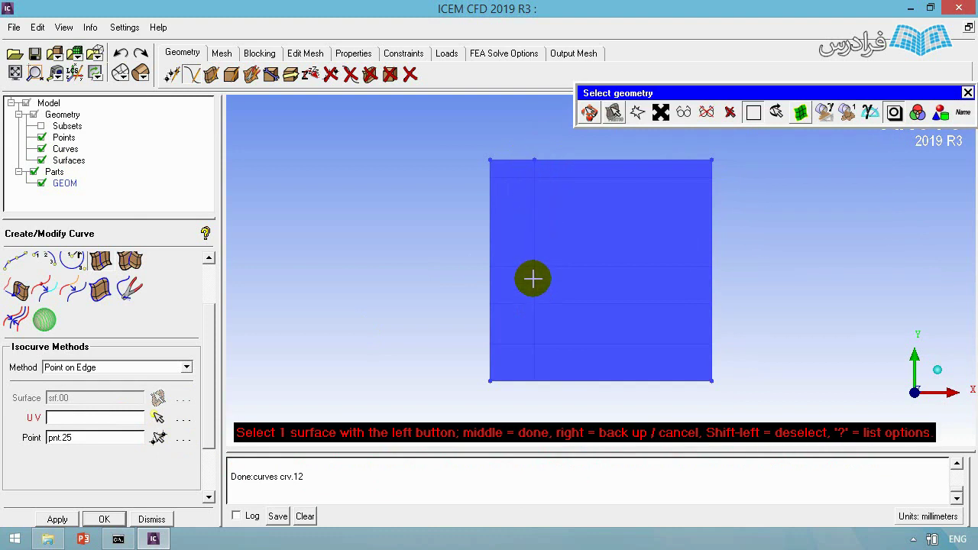
pyautogui.click(34, 161)
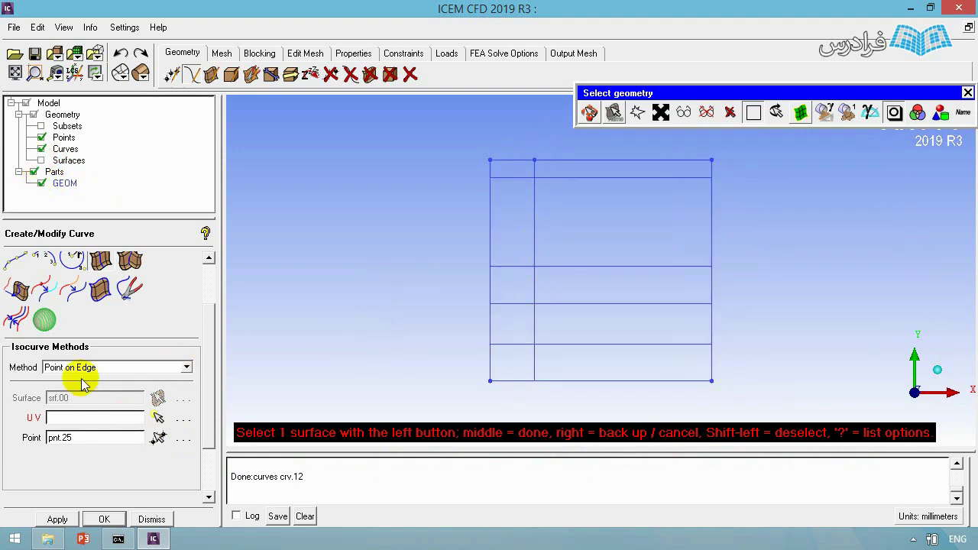
# - Create a By Parameter isocurve in the U direction at parameter 0.5 on the redisplayed square surface, and hide the surfaces
pyautogui.click(162, 368)
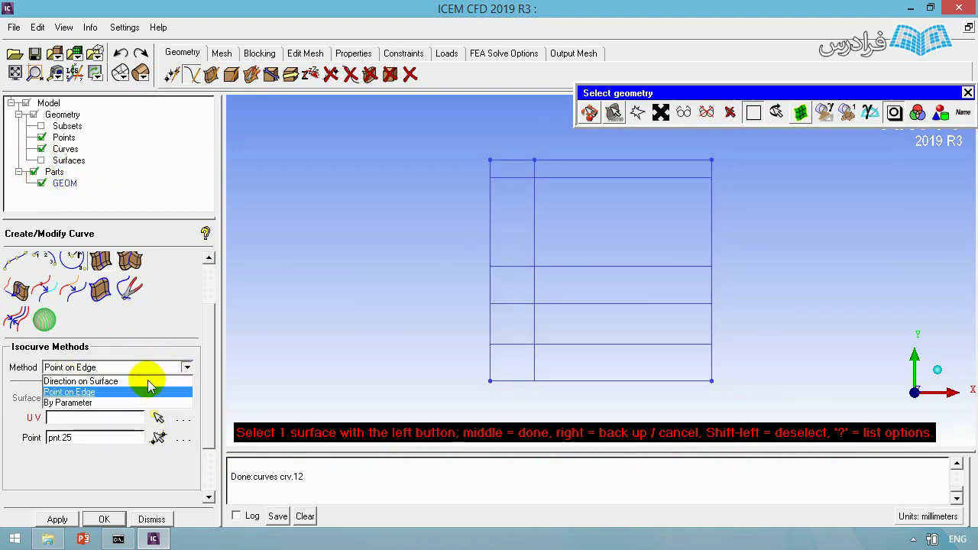
pyautogui.click(75, 403)
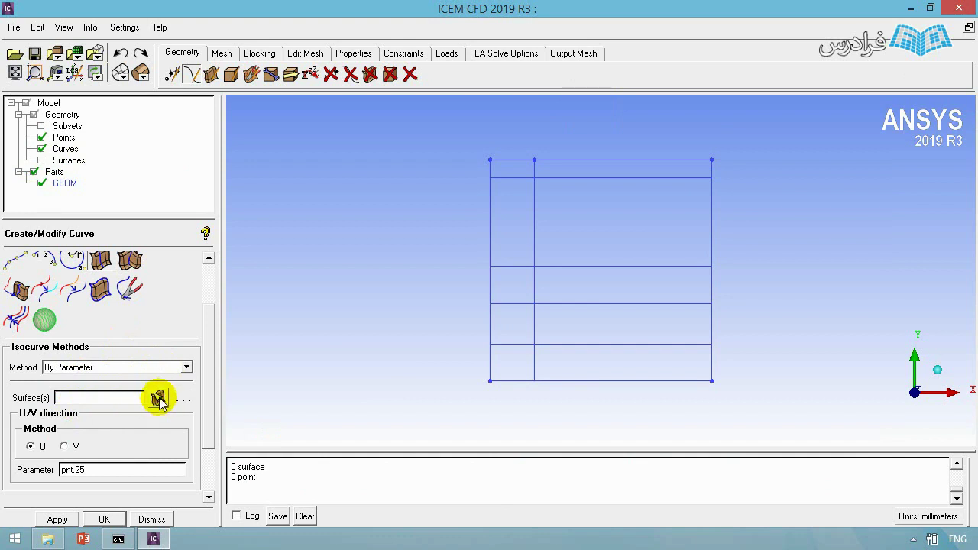
pyautogui.click(41, 160)
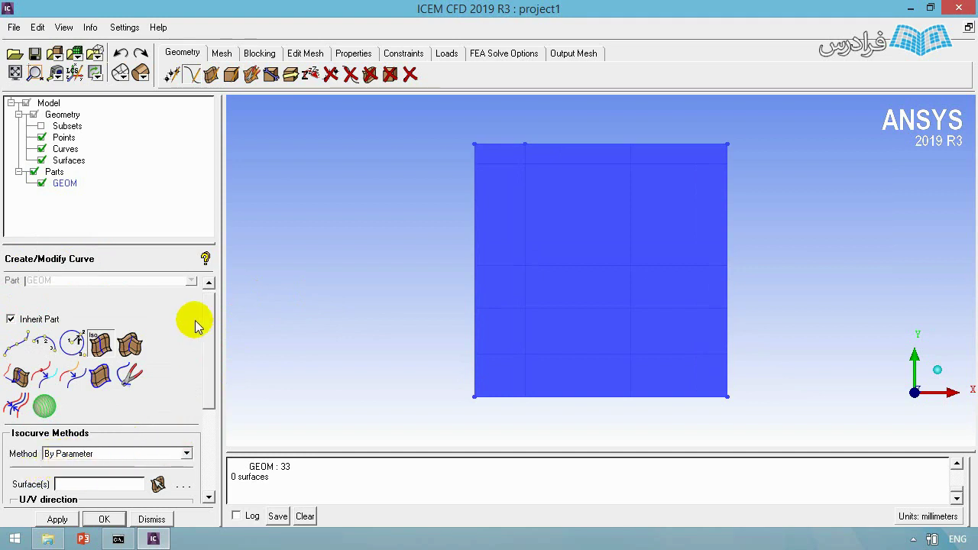
pyautogui.moveTo(154, 243); pyautogui.dragTo(158, 227)
pyautogui.moveTo(203, 334); pyautogui.dragTo(211, 372)
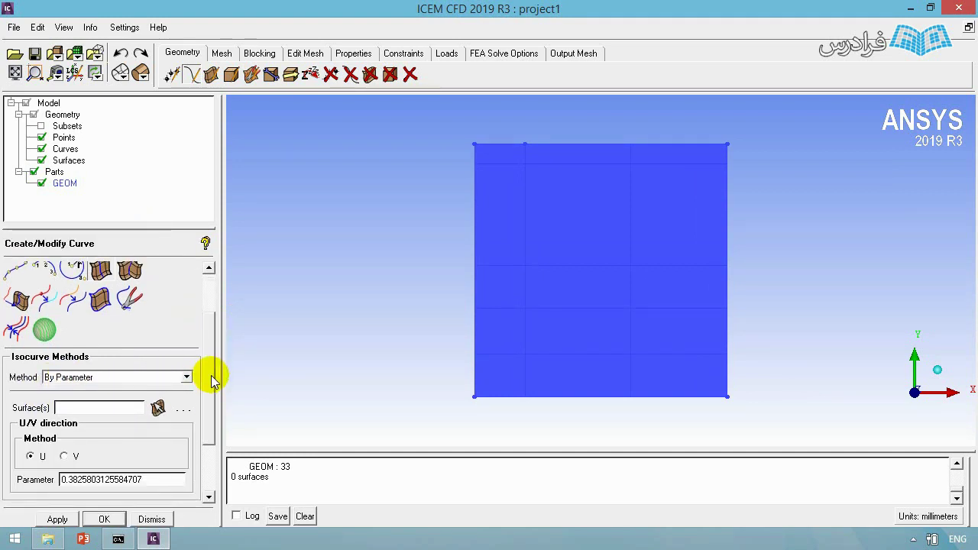
pyautogui.click(158, 410)
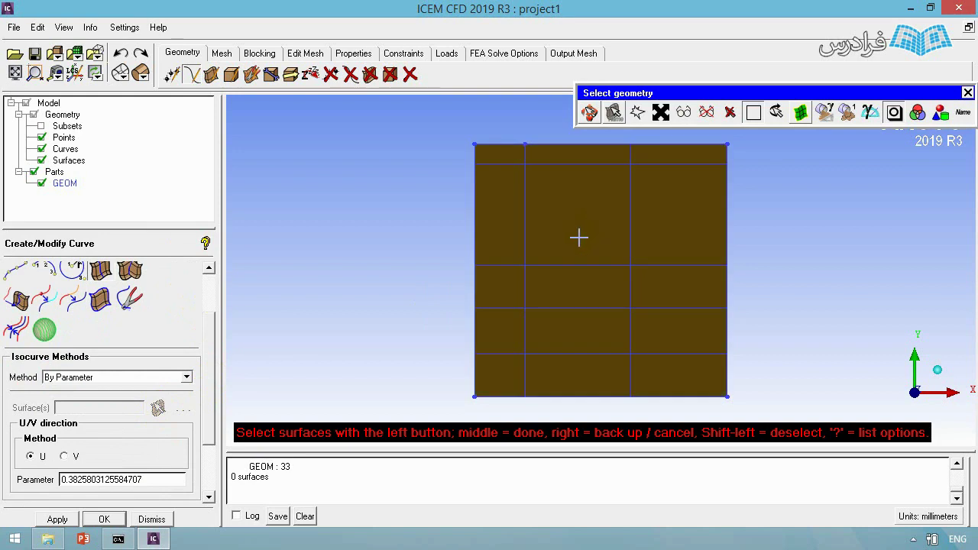
pyautogui.moveTo(169, 476); pyautogui.dragTo(31, 476)
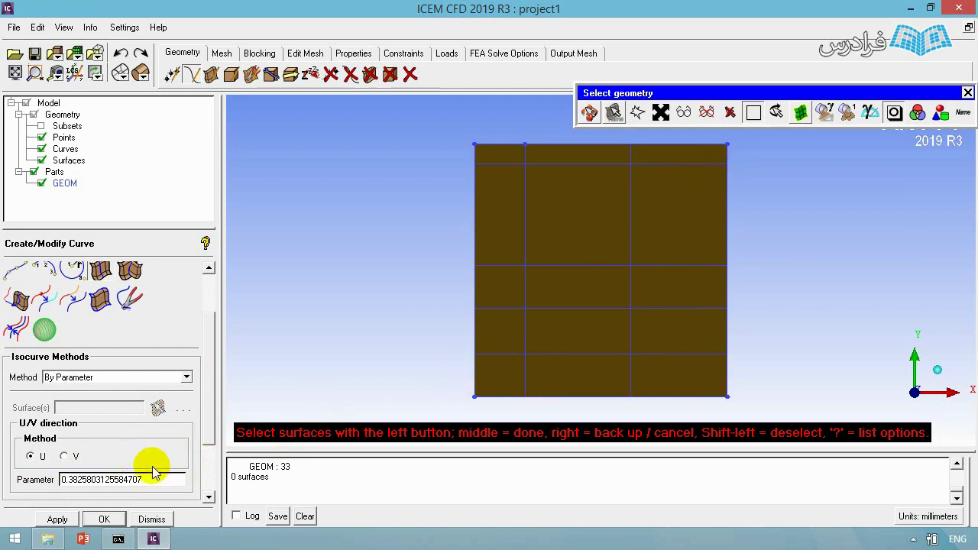
pyautogui.moveTo(169, 479); pyautogui.dragTo(2, 480)
pyautogui.write('0.5')
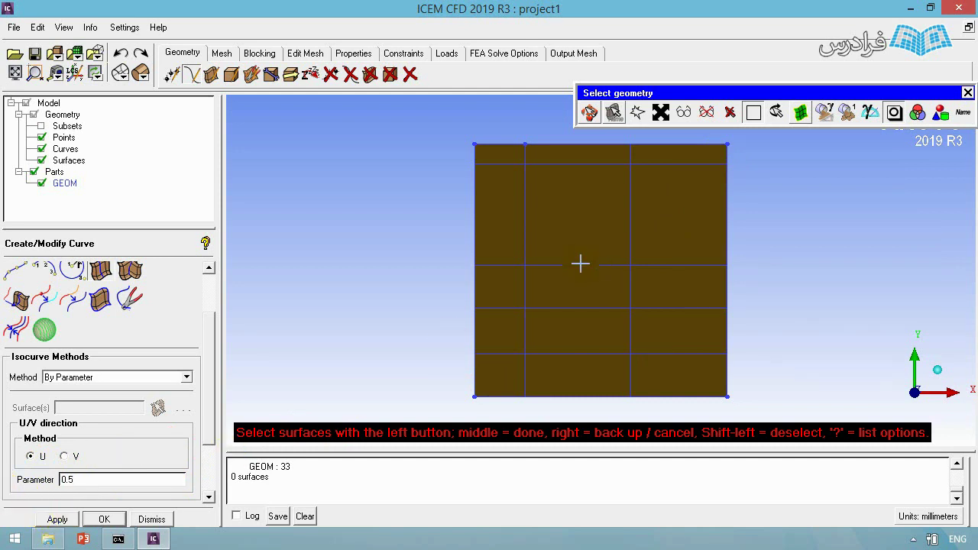
pyautogui.click(58, 521)
pyautogui.click(666, 278)
pyautogui.middleClick(665, 277)
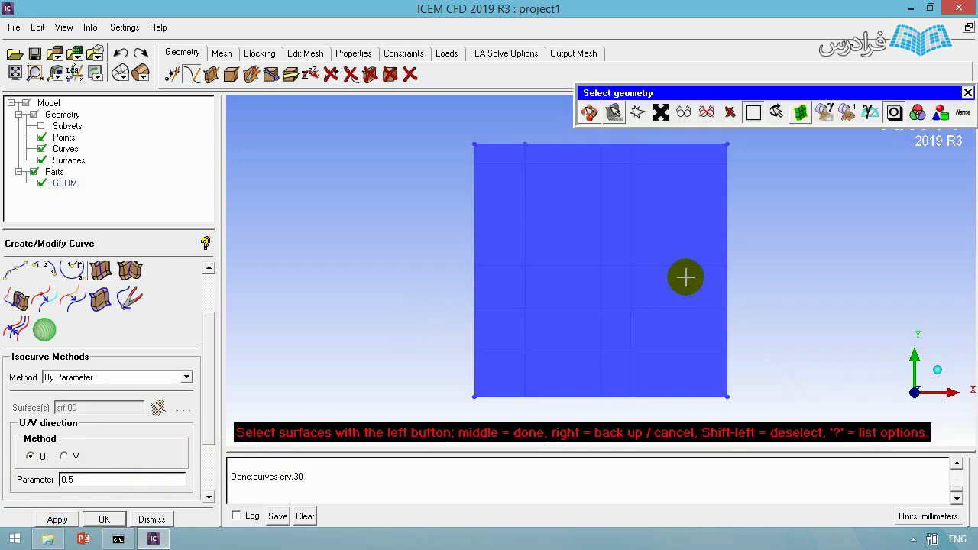
pyautogui.click(41, 160)
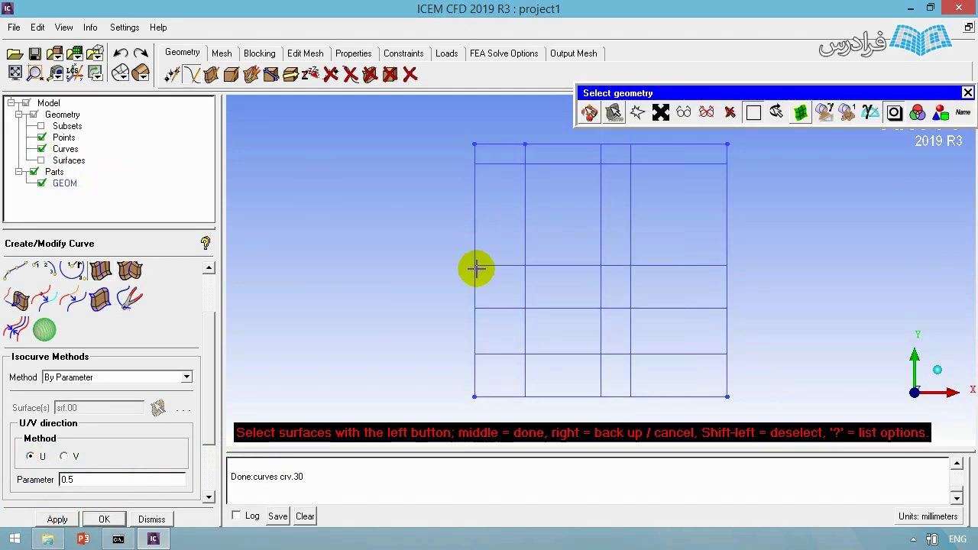
# - Create a horizontal Point on Edge isocurve from a U-V location picked in the upper part of the square surface, and hide the surfaces
pyautogui.click(161, 378)
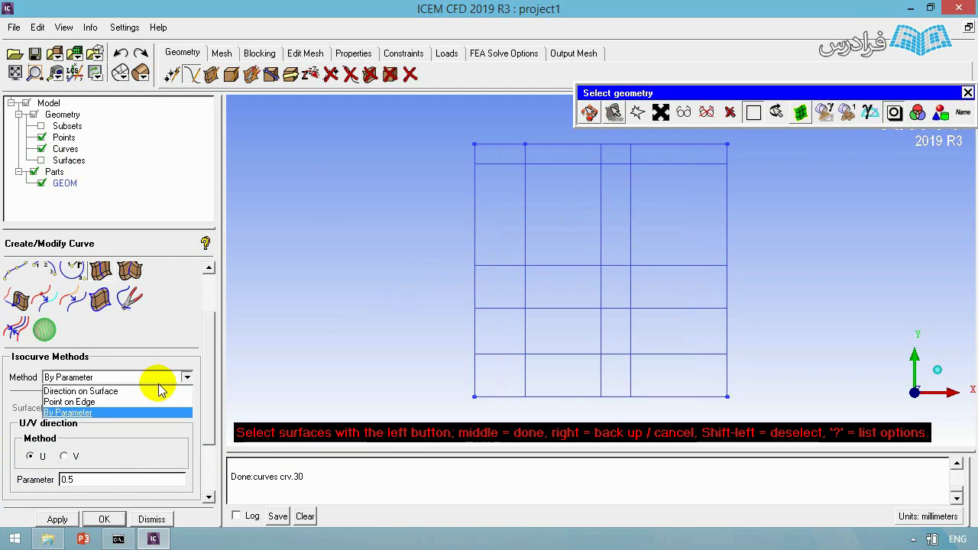
pyautogui.click(70, 402)
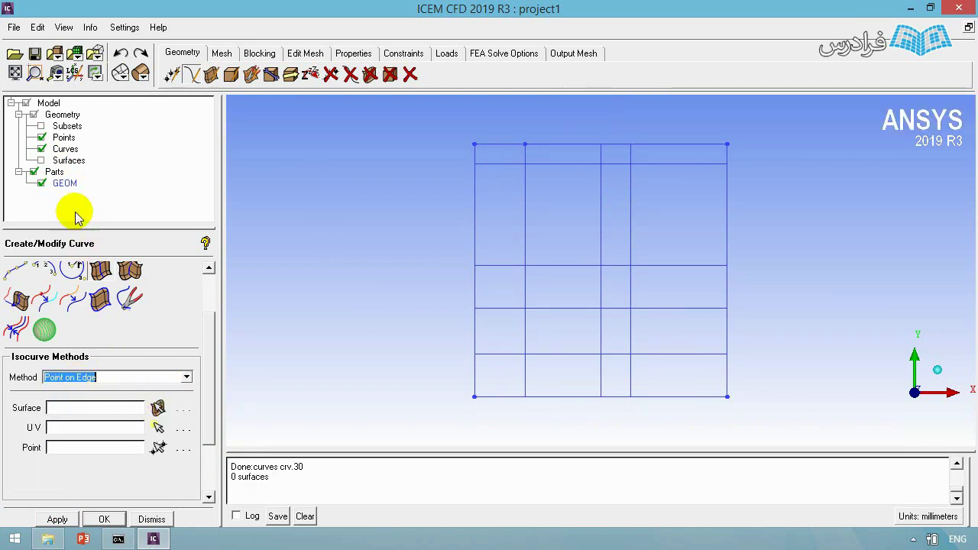
pyautogui.click(41, 160)
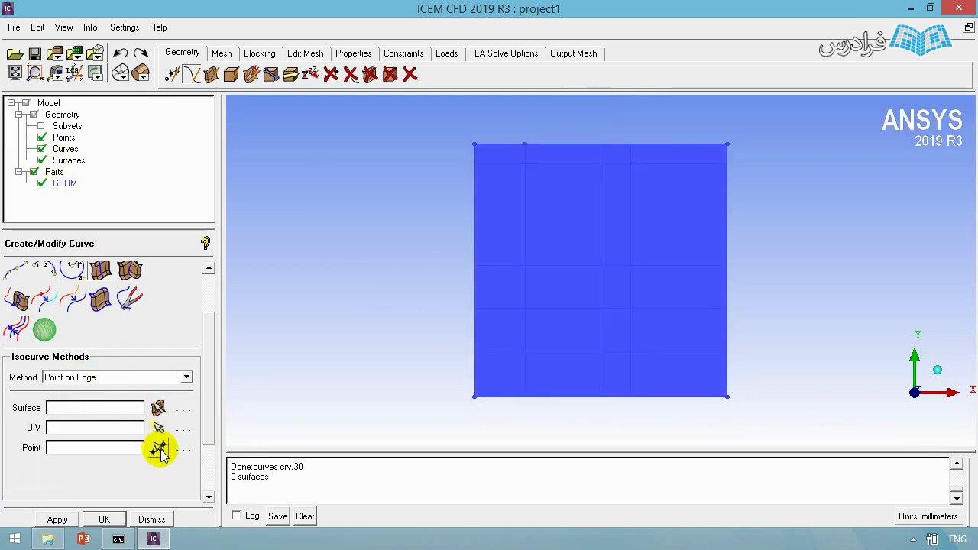
pyautogui.click(158, 409)
pyautogui.click(542, 243)
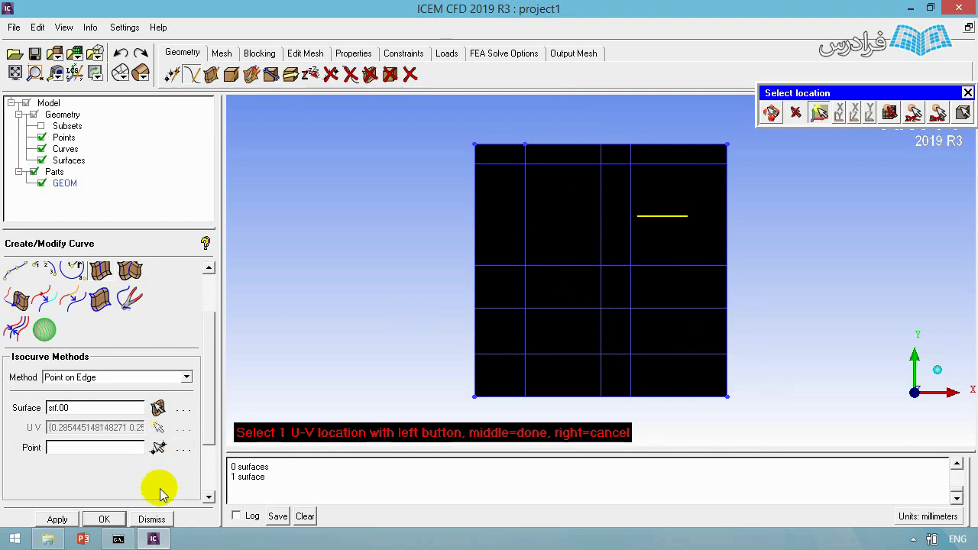
pyautogui.click(57, 518)
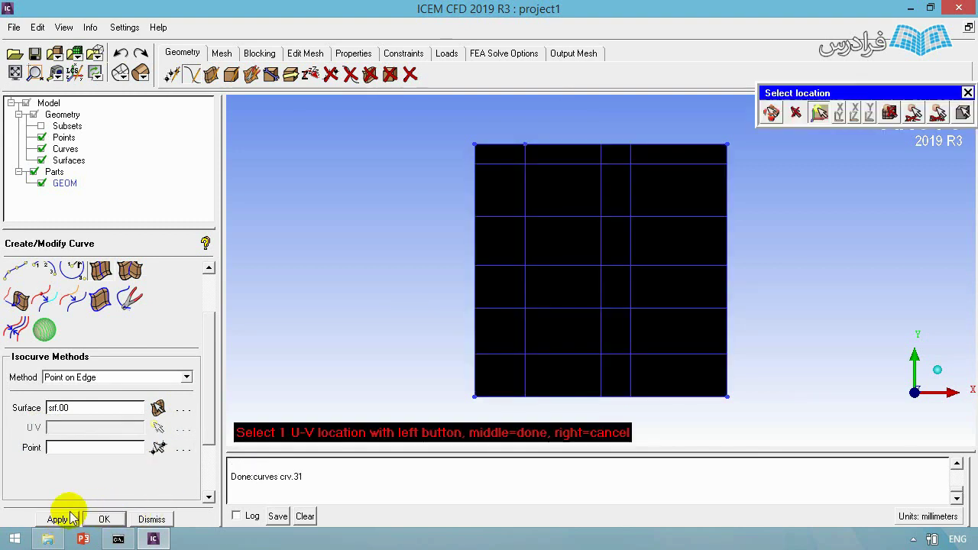
pyautogui.middleClick(454, 220)
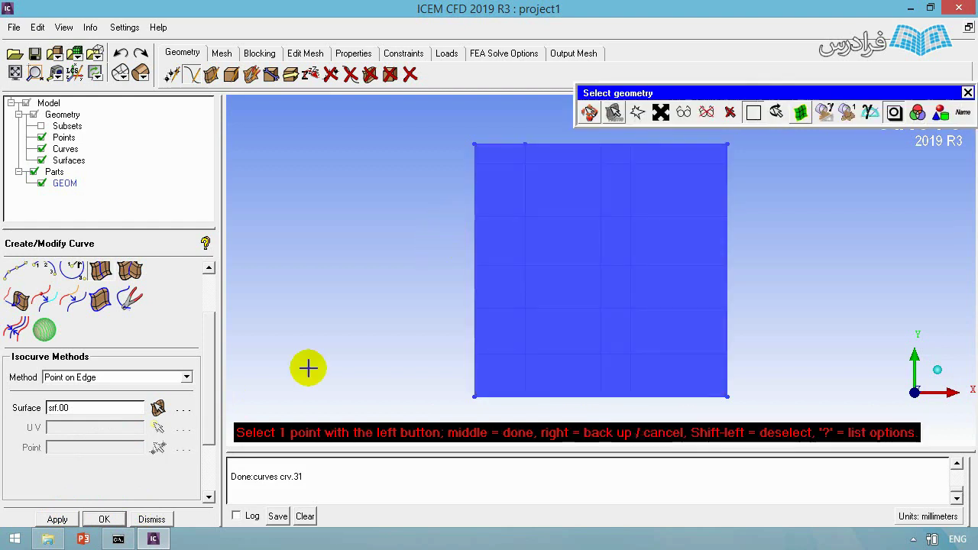
pyautogui.click(150, 518)
pyautogui.click(193, 74)
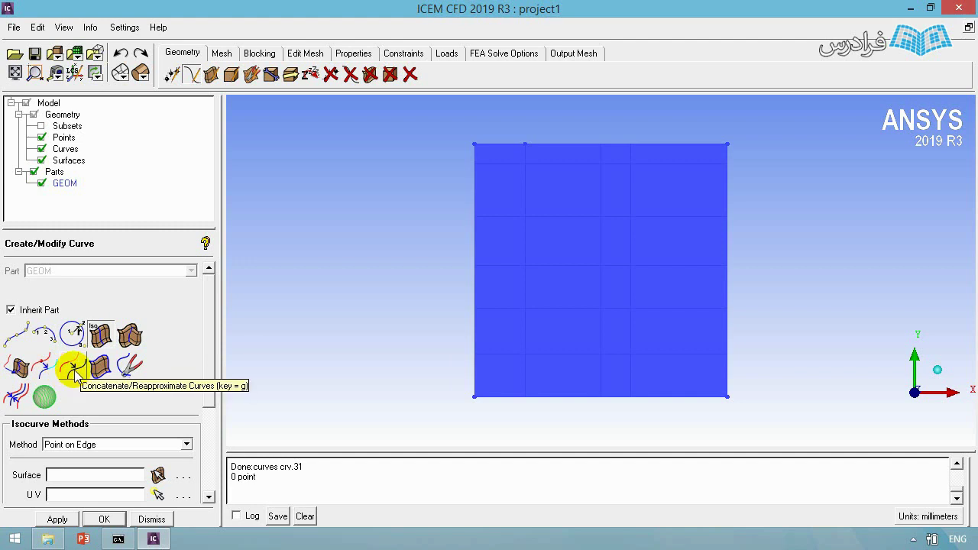
pyautogui.click(42, 161)
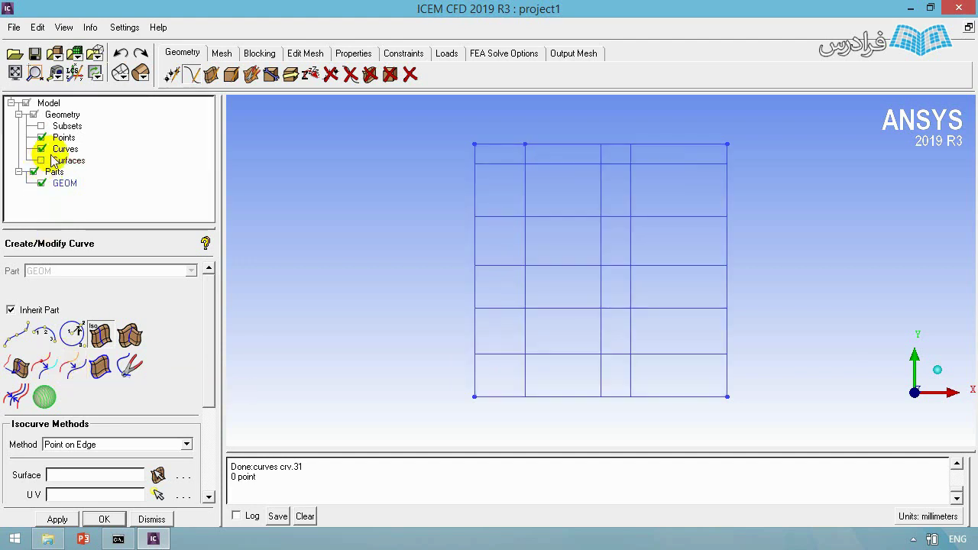
# - Delete all the isocurves inside the square, keeping its four boundary curves
pyautogui.click(350, 74)
pyautogui.click(527, 236)
pyautogui.click(577, 220)
pyautogui.click(632, 239)
pyautogui.middleClick(648, 257)
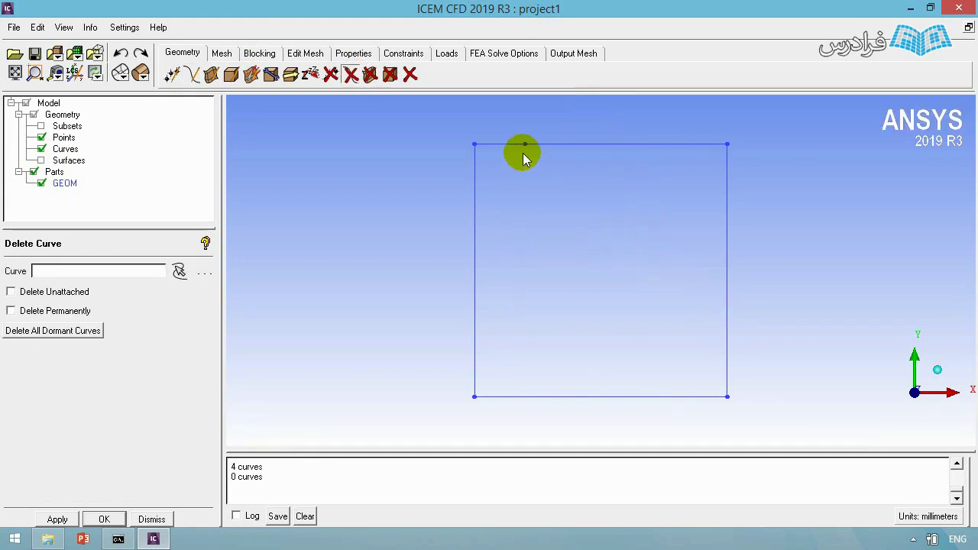
# - Check the extent of the square's upper curve by selecting it for deletion, and cancel without deleting it
pyautogui.click(191, 74)
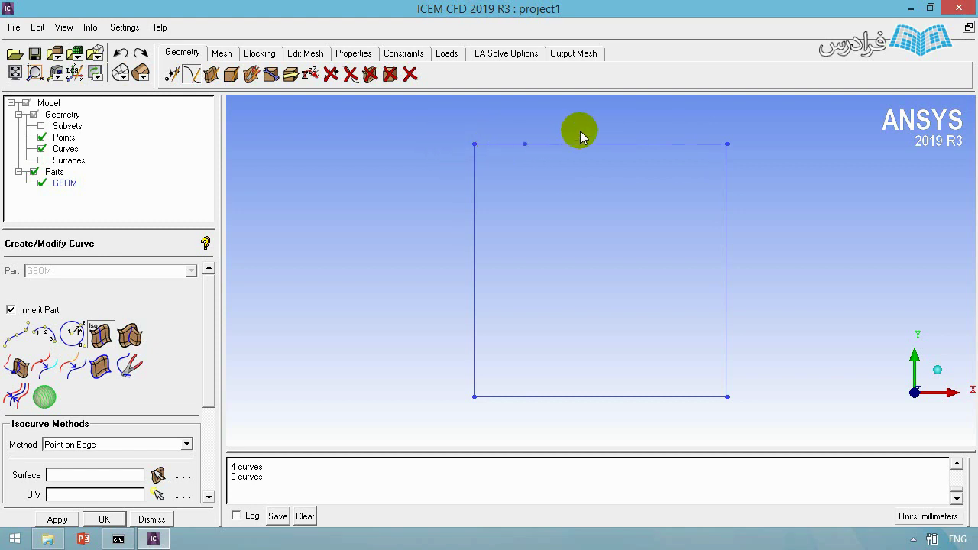
pyautogui.click(351, 76)
pyautogui.click(588, 149)
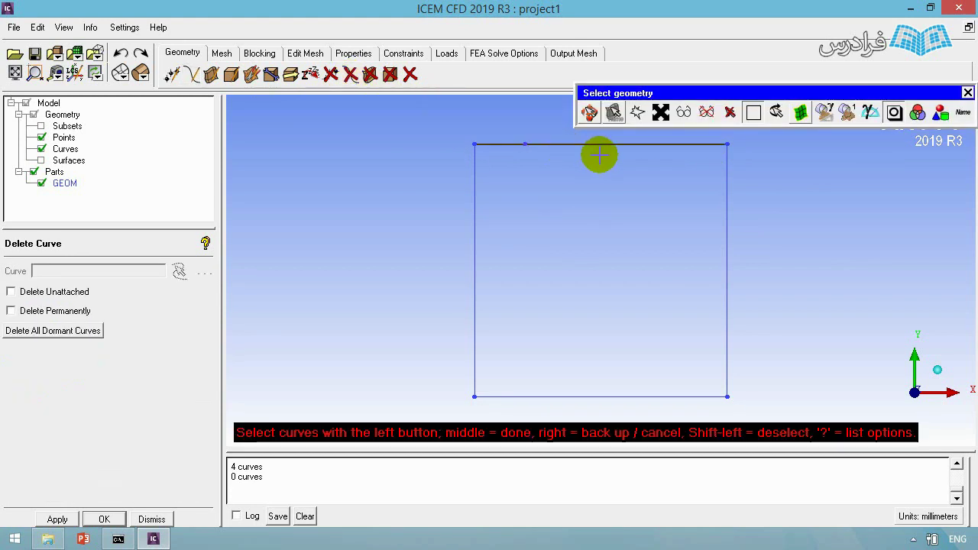
pyautogui.rightClick(550, 140)
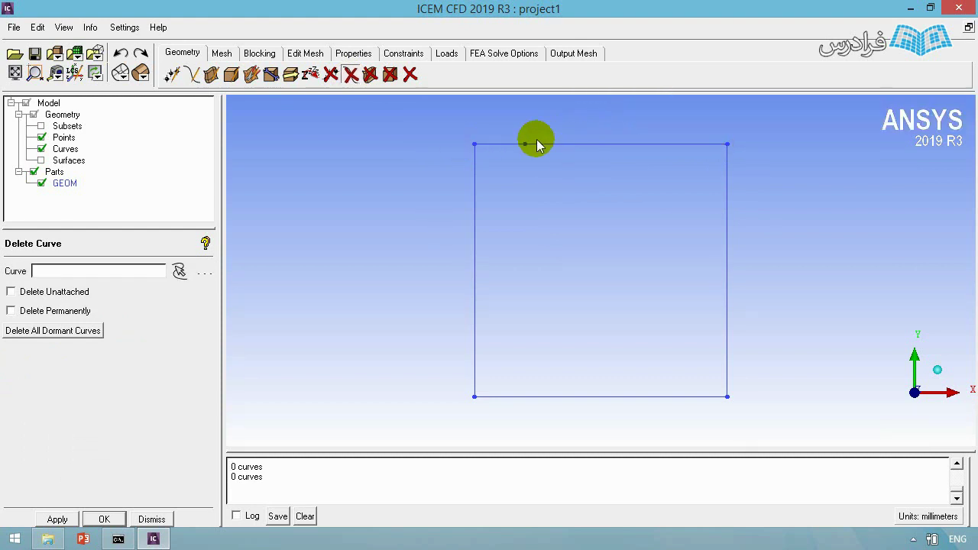
# - Split the square's upper curve at its intermediate point using Segment by point, and check the segments without deleting any
pyautogui.click(190, 76)
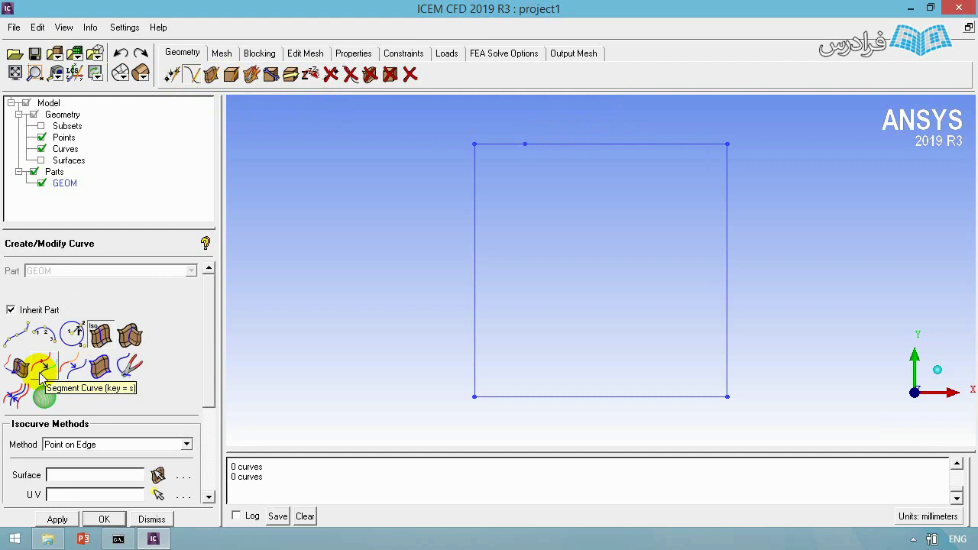
pyautogui.click(42, 371)
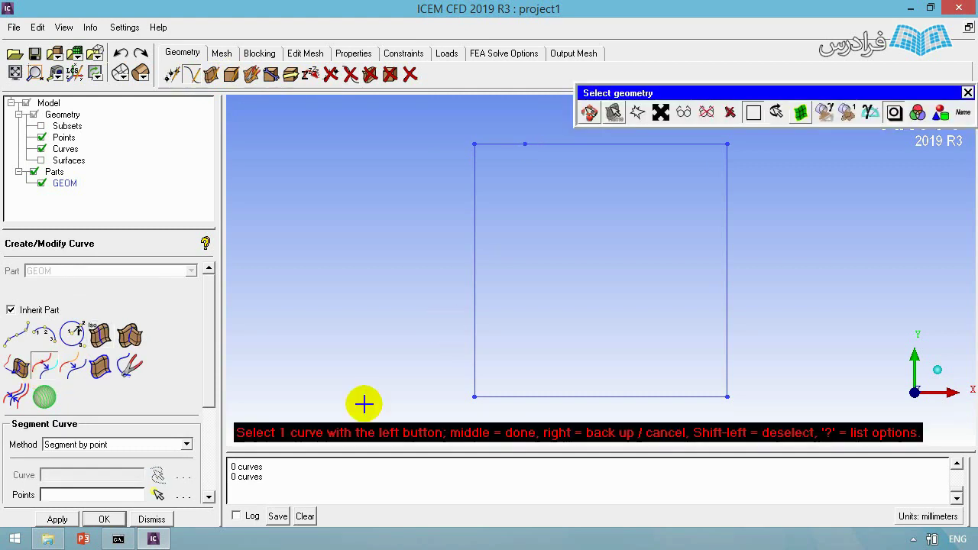
pyautogui.click(558, 144)
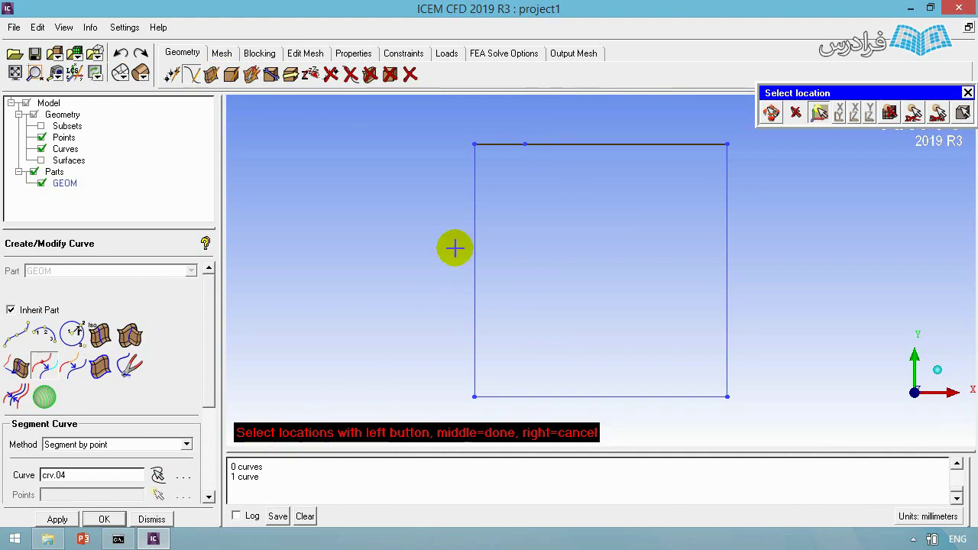
pyautogui.click(526, 143)
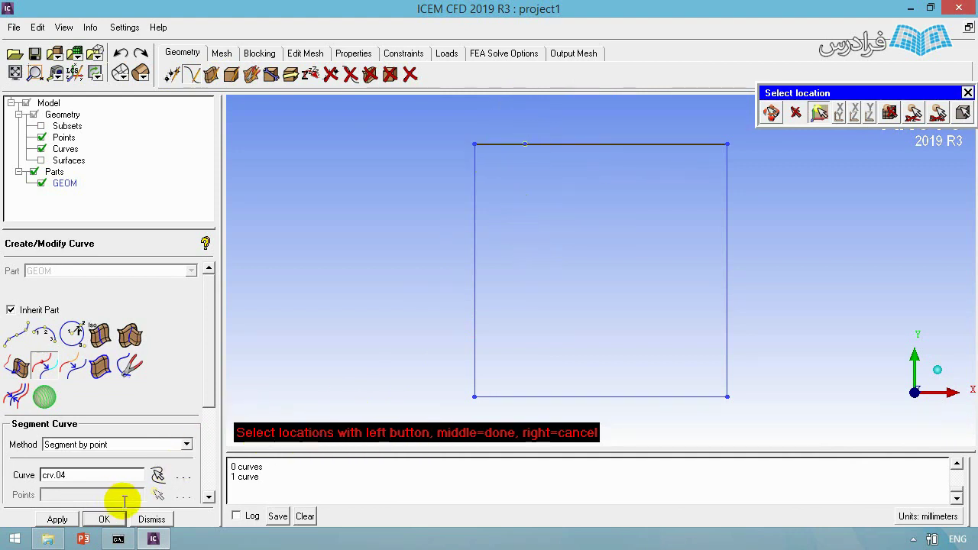
pyautogui.middleClick(527, 202)
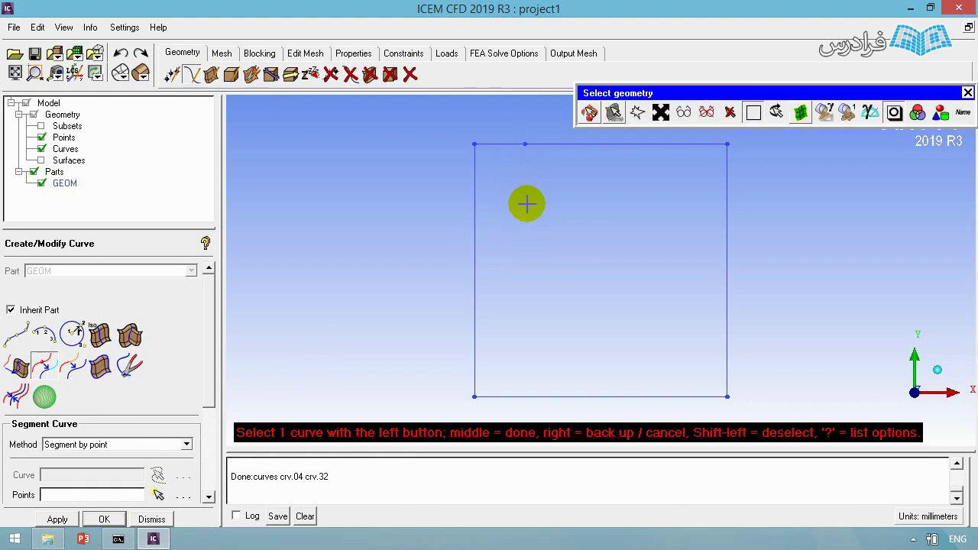
pyautogui.middleClick(527, 202)
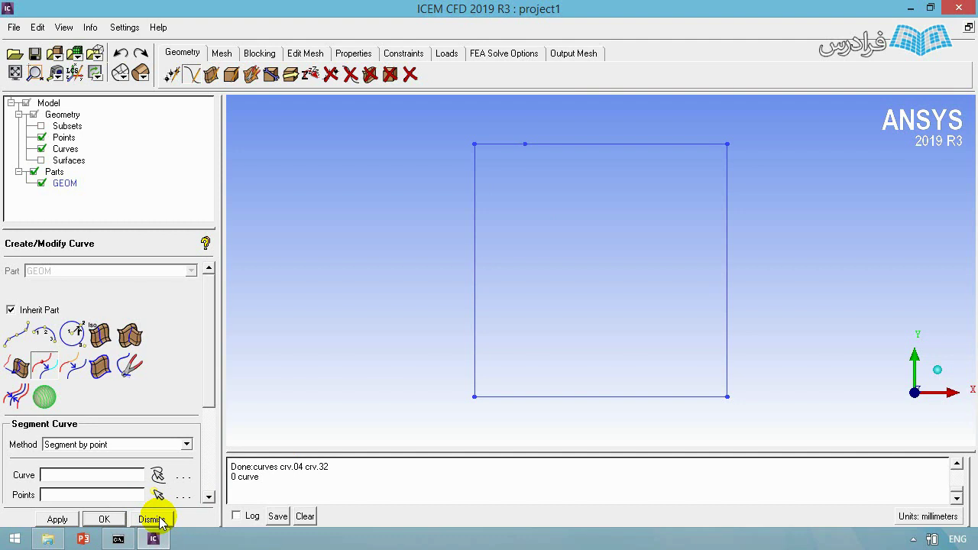
pyautogui.click(350, 73)
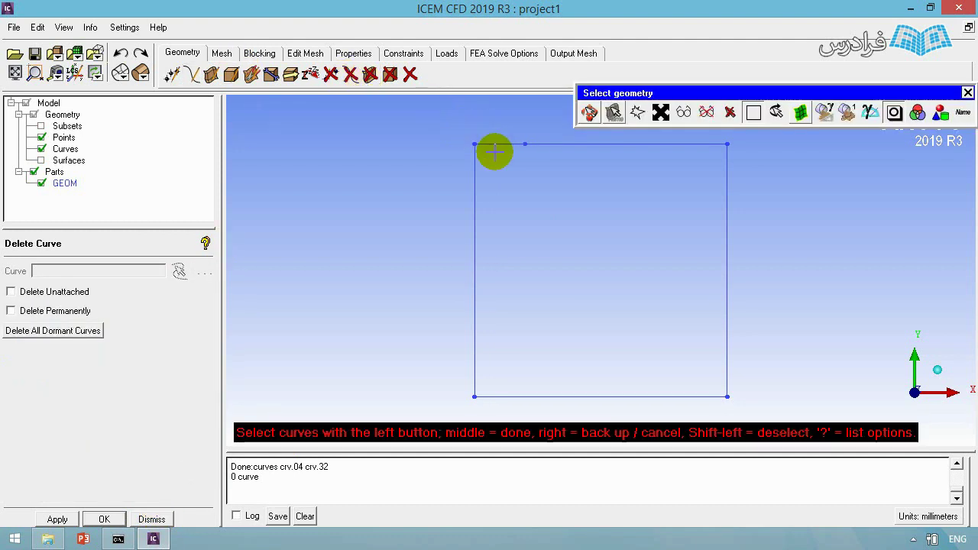
pyautogui.middleClick(563, 164)
# - Concatenate the two upper-edge segments into one curve, and check its extent with a cancelled deletion selection
pyautogui.click(208, 75)
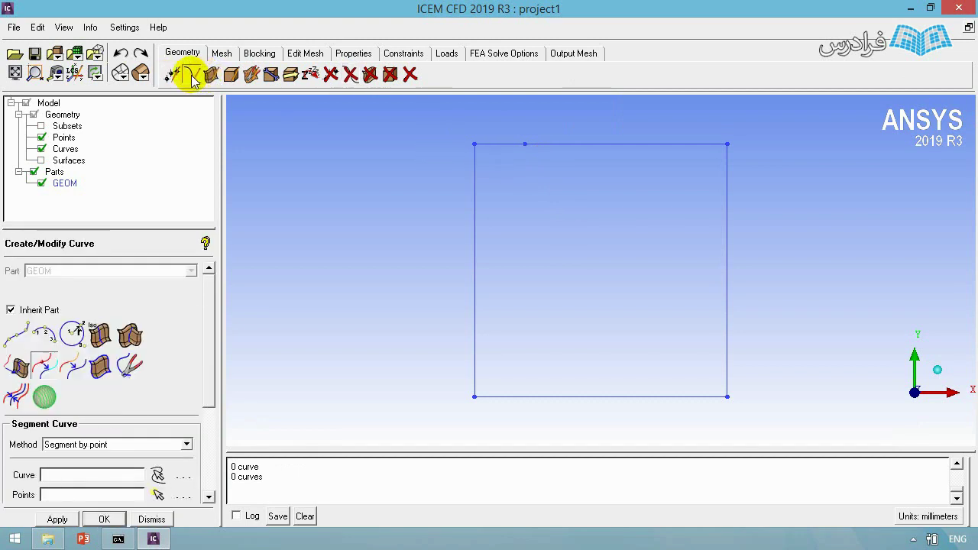
pyautogui.click(71, 373)
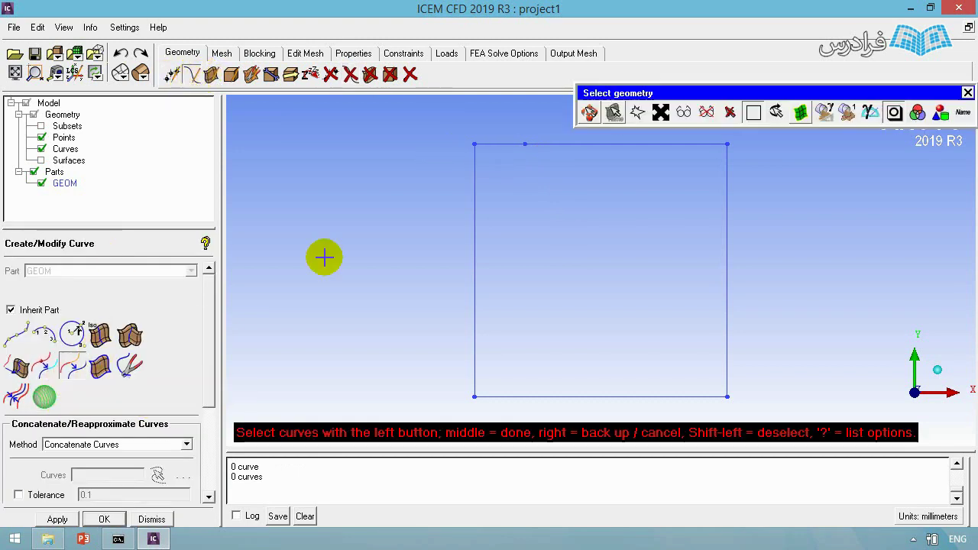
pyautogui.click(584, 145)
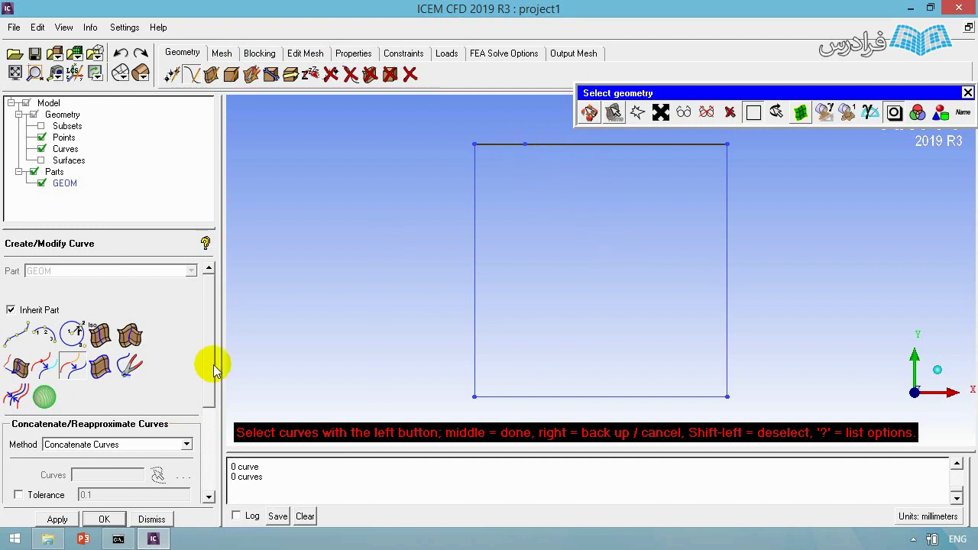
pyautogui.scroll(-1, 210, 391)
pyautogui.middleClick(562, 189)
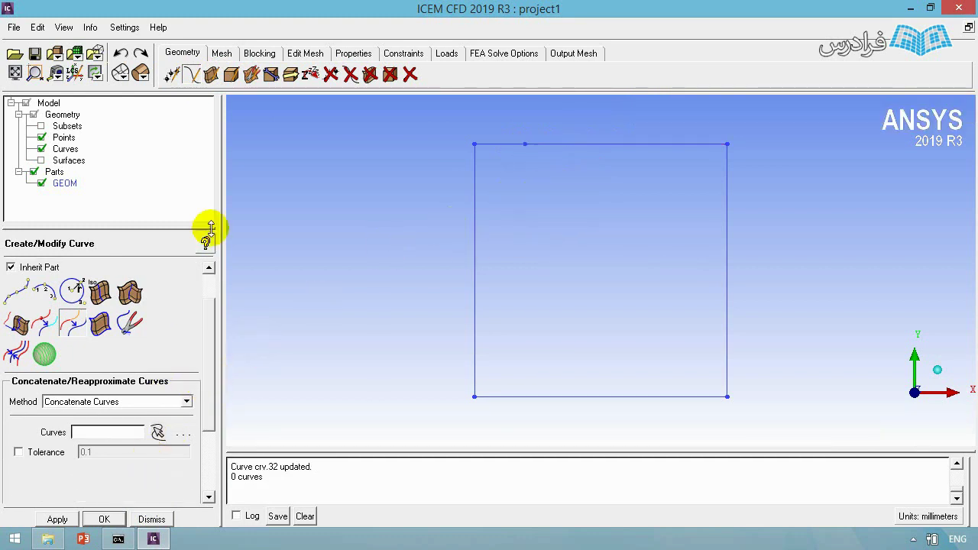
pyautogui.click(350, 73)
pyautogui.click(560, 157)
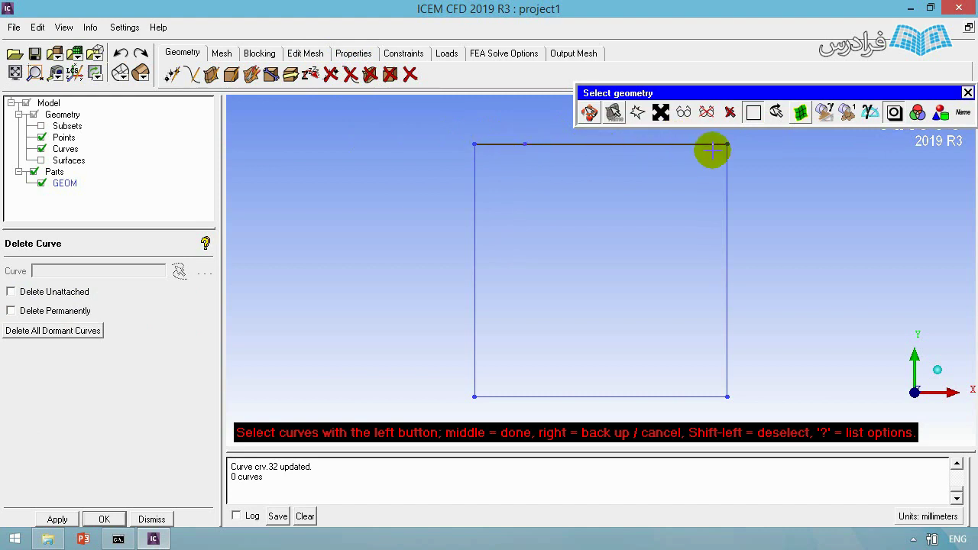
pyautogui.middleClick(528, 169)
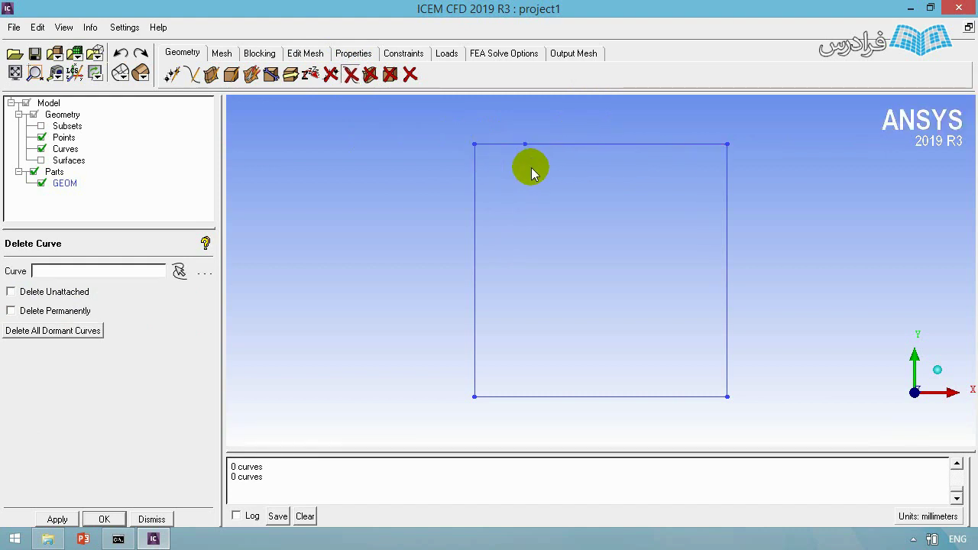
pyautogui.click(191, 74)
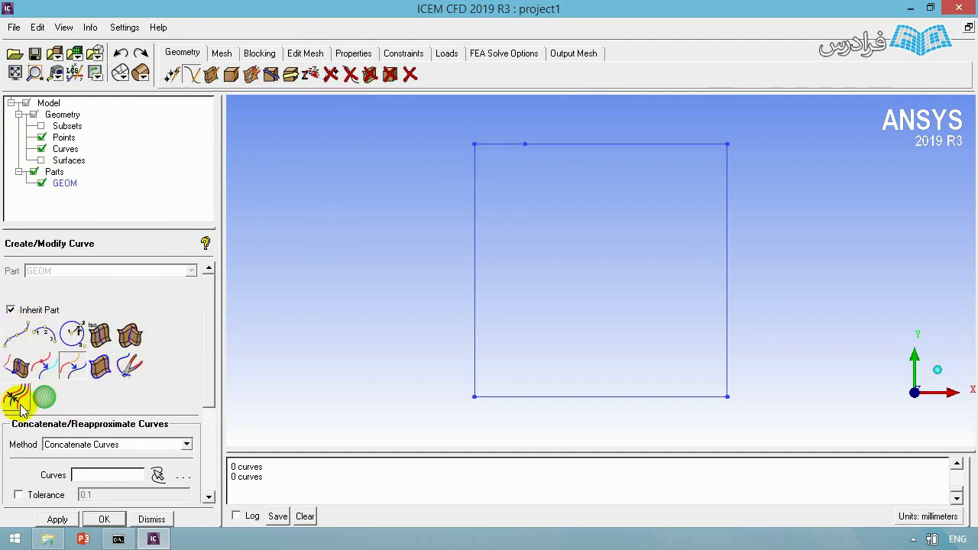
pyautogui.click(127, 372)
pyautogui.scroll(-2, 207, 371)
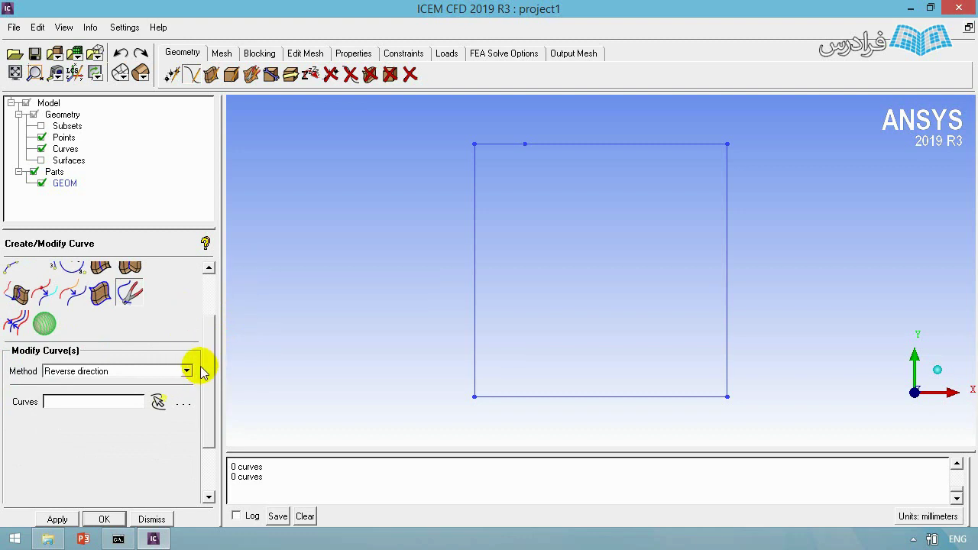
pyautogui.scroll(1, 204, 363)
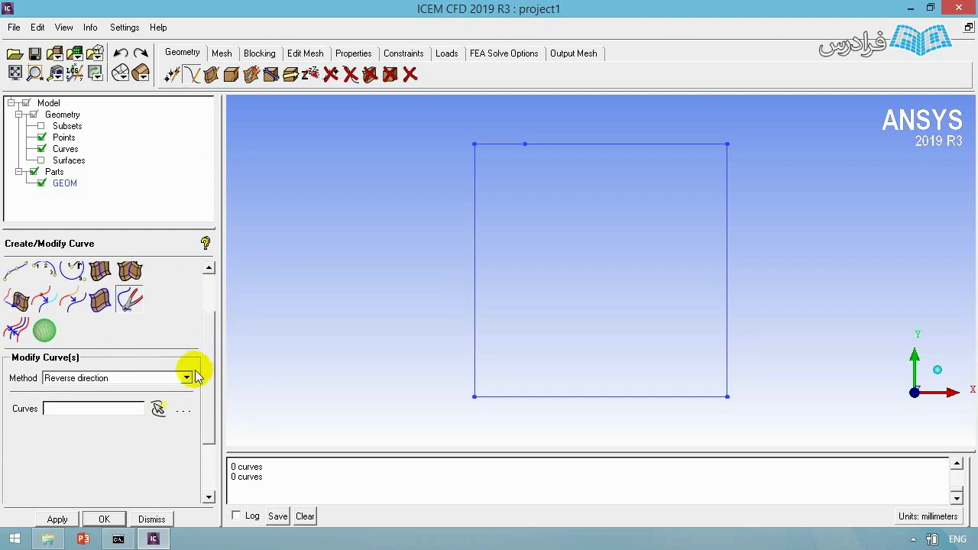
# - Segment the rejoined upper curve again at its intermediate point, and inspect the two pieces without deleting them
pyautogui.click(191, 74)
pyautogui.click(44, 371)
pyautogui.click(498, 145)
pyautogui.scroll(-1, 207, 347)
pyautogui.click(525, 144)
pyautogui.middleClick(526, 197)
pyautogui.click(130, 353)
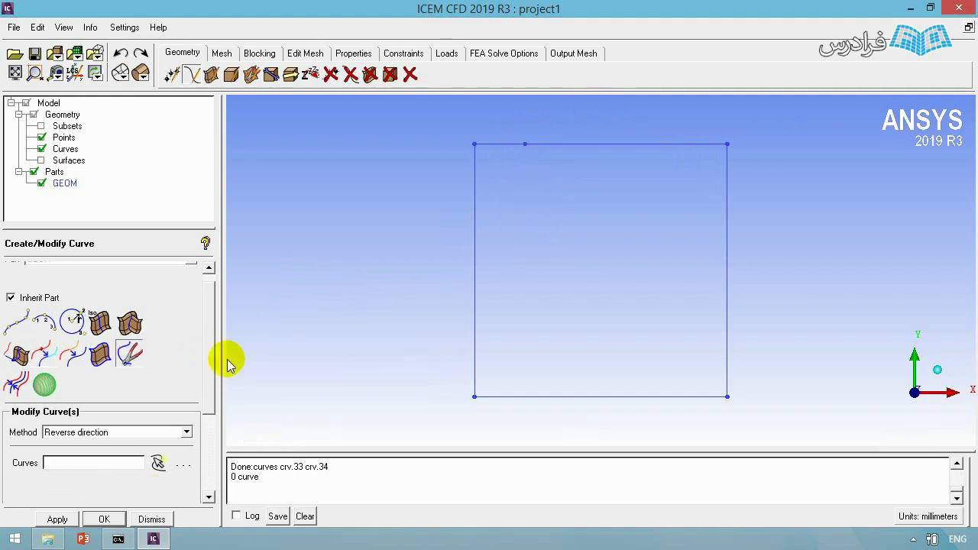
pyautogui.click(351, 74)
pyautogui.middleClick(474, 210)
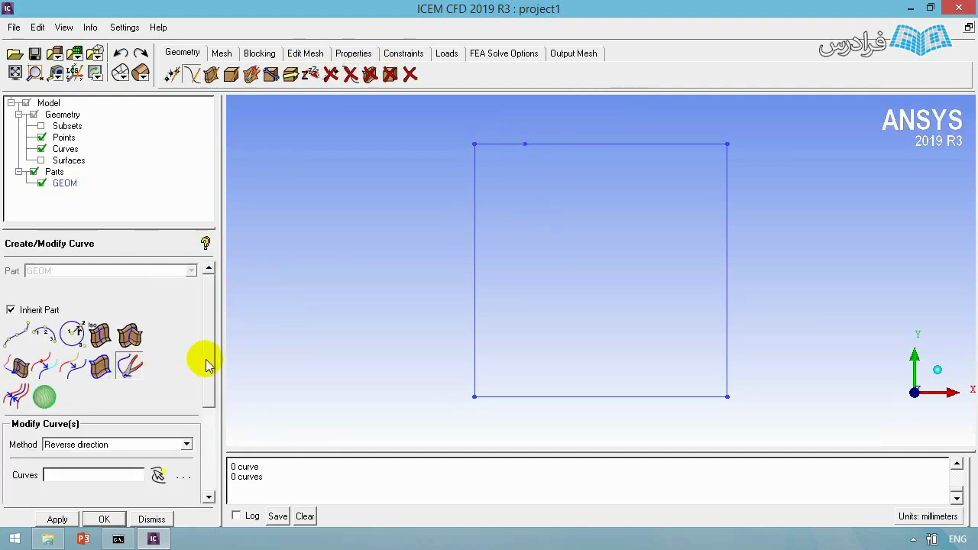
# - Reverse the direction of both upper-edge segments with the Reverse direction method of Modify Curve
pyautogui.scroll(-1, 208, 382)
pyautogui.click(187, 434)
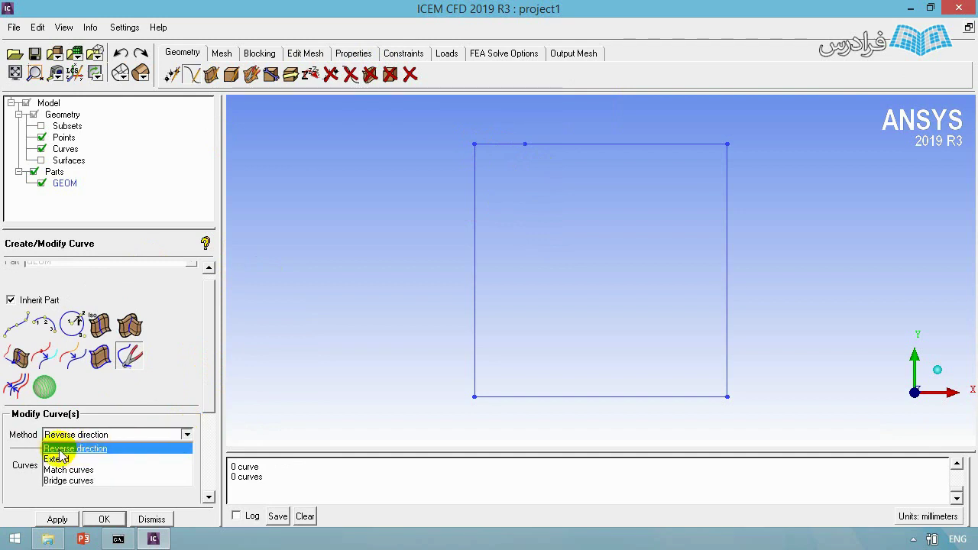
pyautogui.click(107, 450)
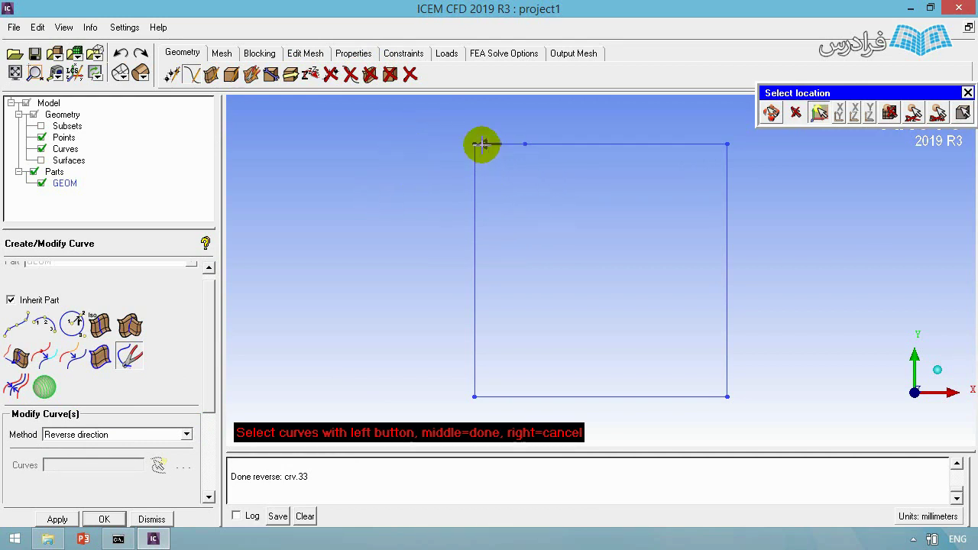
pyautogui.click(660, 155)
pyautogui.middleClick(661, 155)
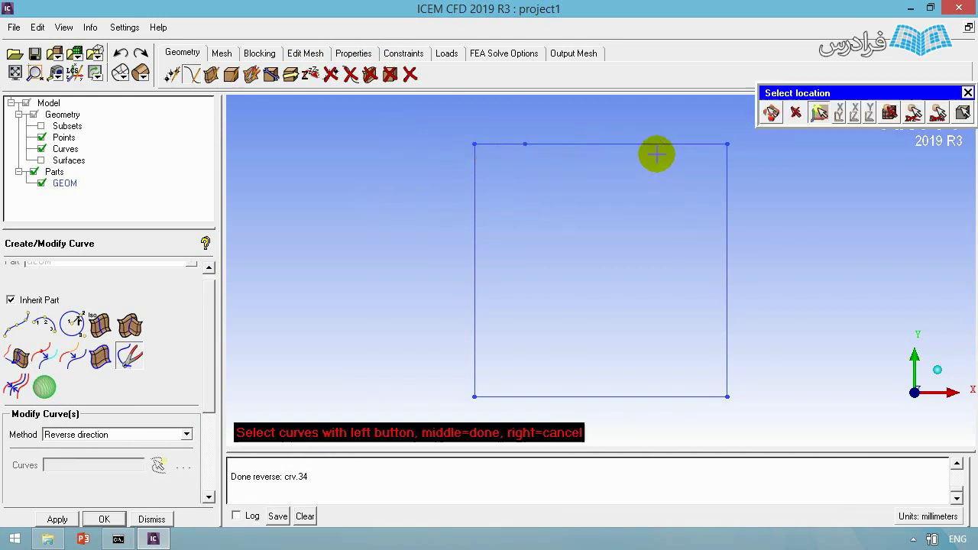
pyautogui.rightClick(353, 279)
# - Extend the short upper-edge segment beyond the square's upper-left corner to a free point outside, using the Extend method with a point target
pyautogui.click(132, 436)
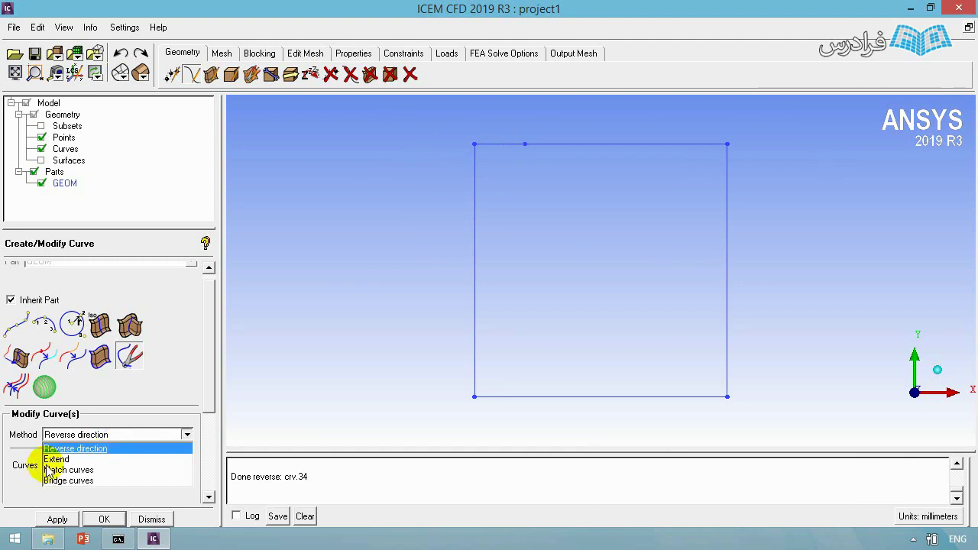
pyautogui.click(56, 459)
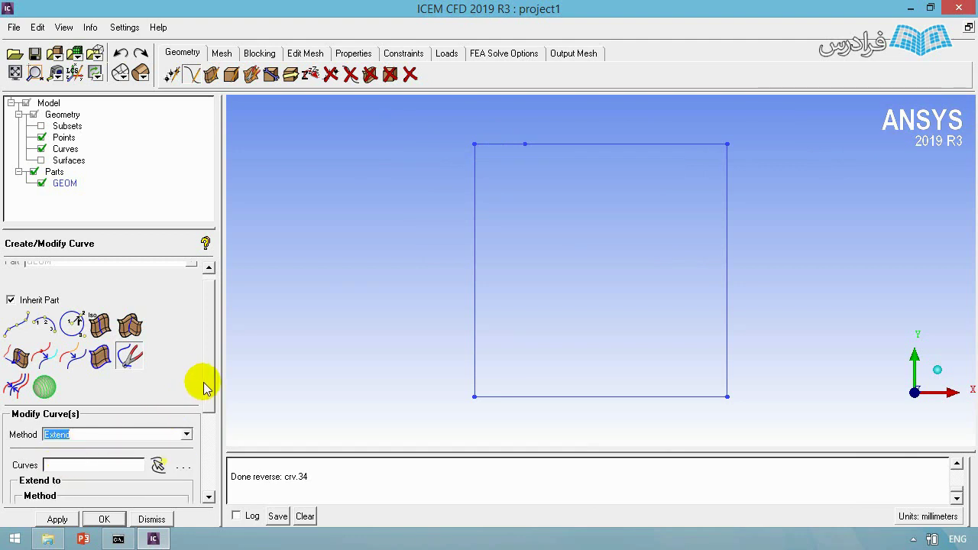
pyautogui.moveTo(160, 234); pyautogui.dragTo(160, 199)
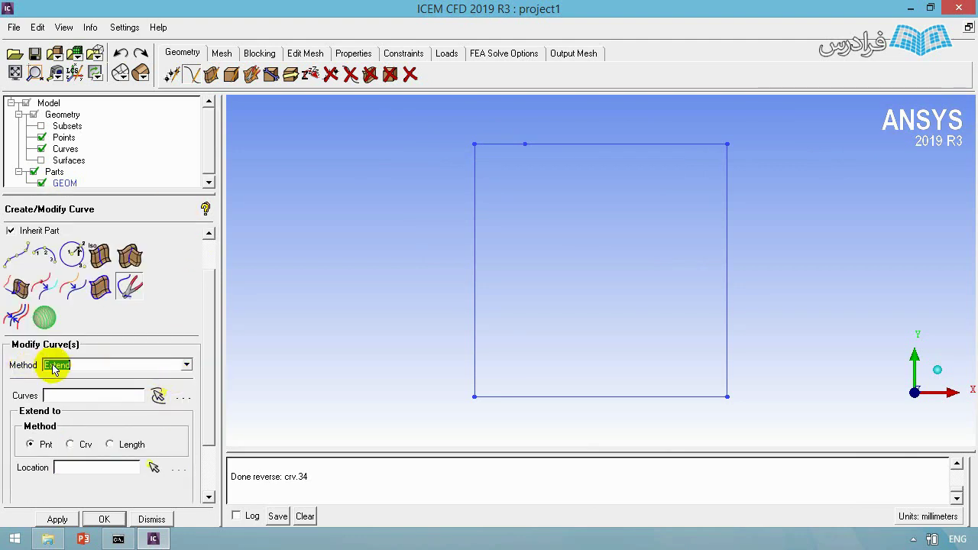
pyautogui.click(157, 394)
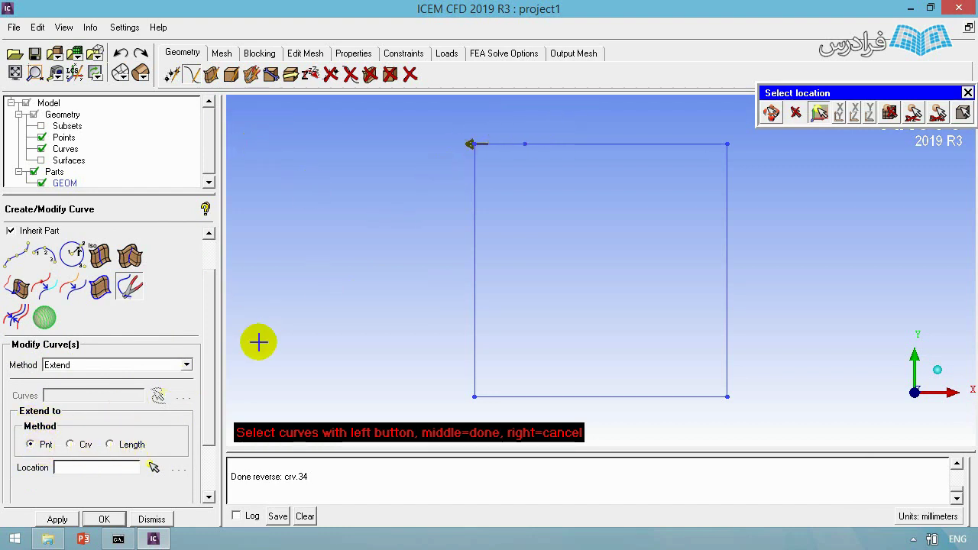
pyautogui.click(467, 186)
pyautogui.middleClick(380, 262)
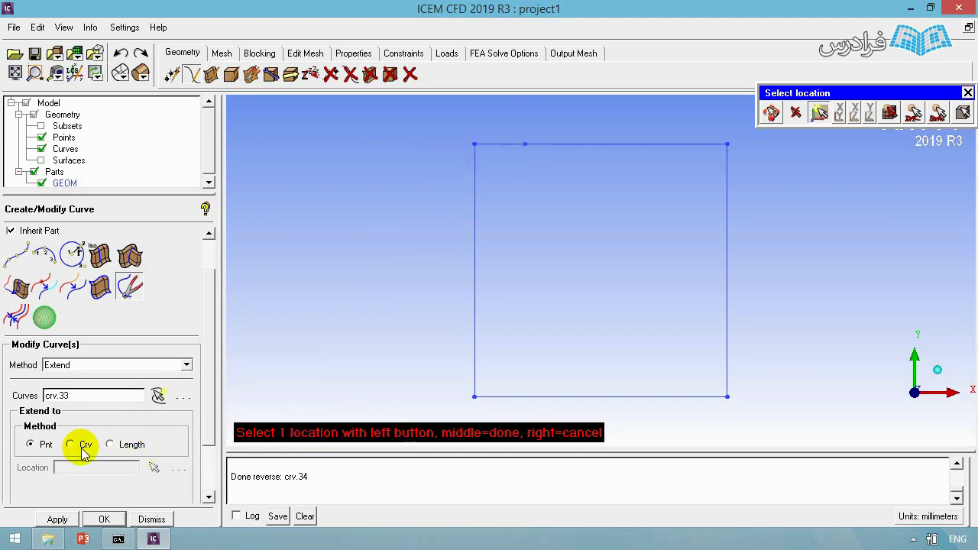
pyautogui.click(360, 201)
pyautogui.middleClick(338, 240)
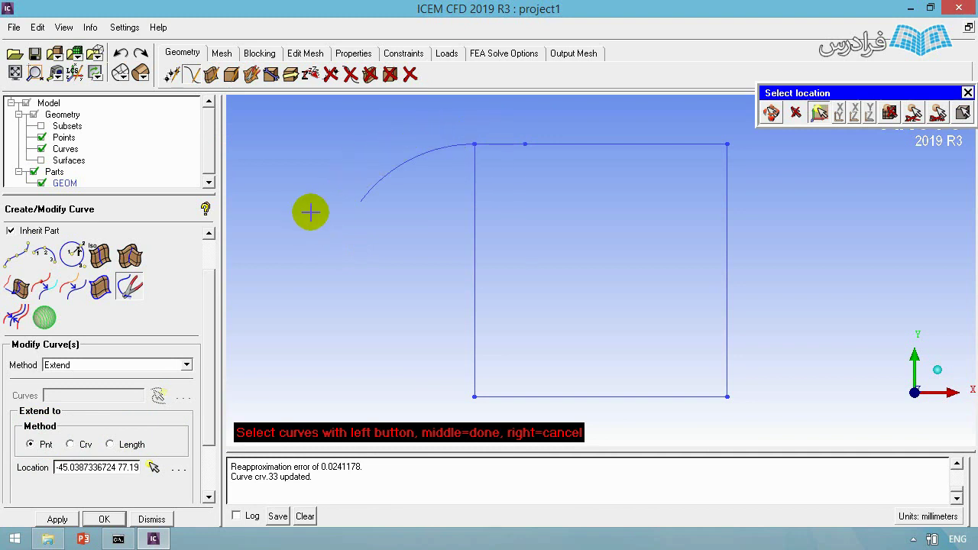
pyautogui.middleClick(341, 245)
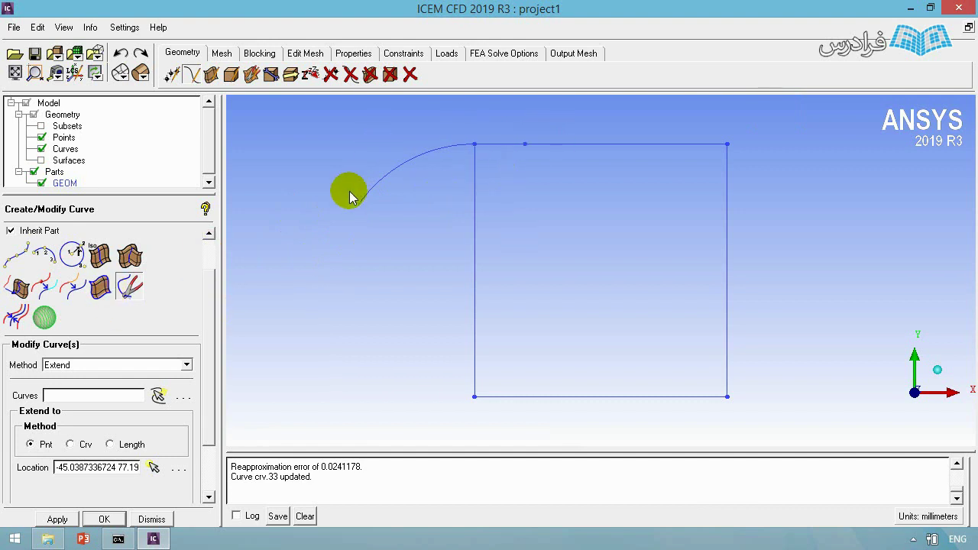
# - Try to bridge the two upper-edge segments with Bridge curves, and set the magnitudes to 0.036 for the first curve and 0.210 for the second
pyautogui.click(186, 365)
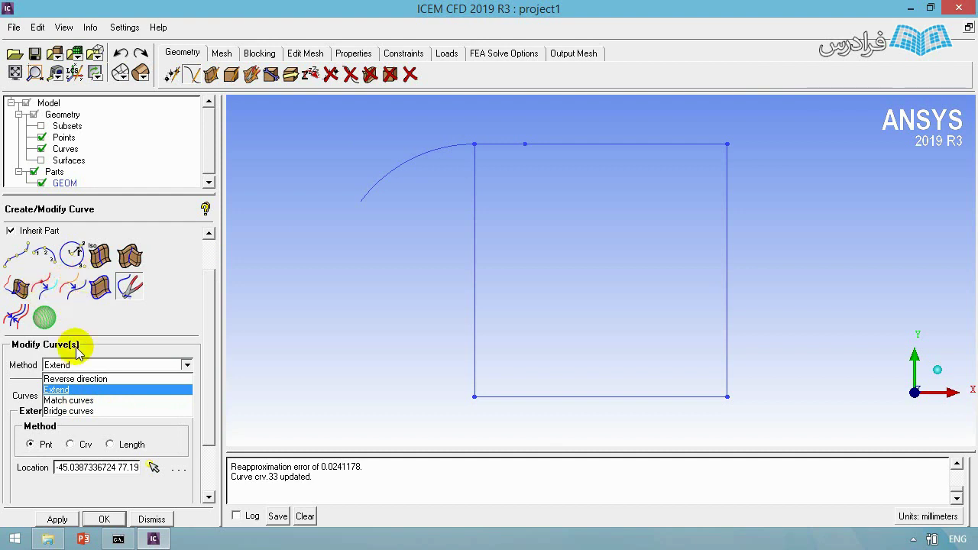
pyautogui.click(69, 411)
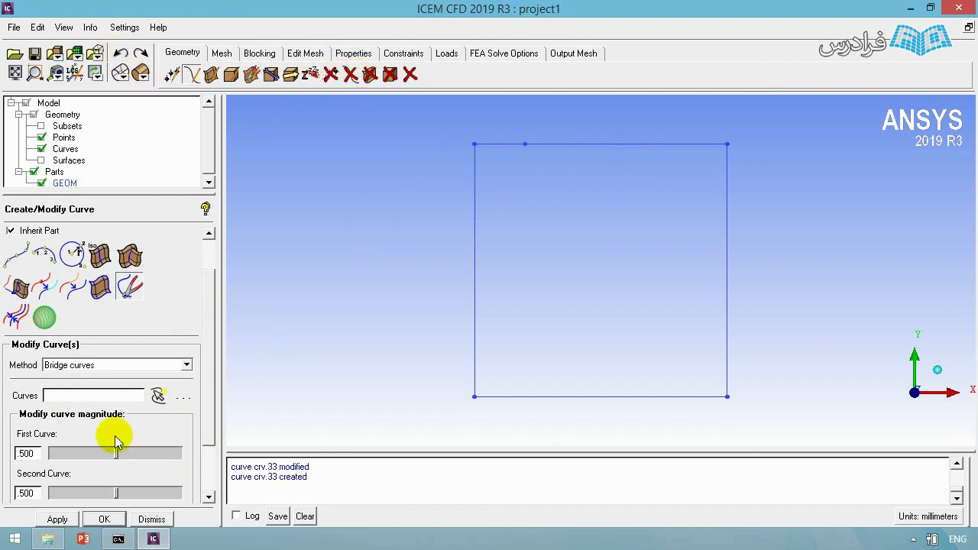
pyautogui.click(157, 397)
pyautogui.click(502, 143)
pyautogui.click(601, 144)
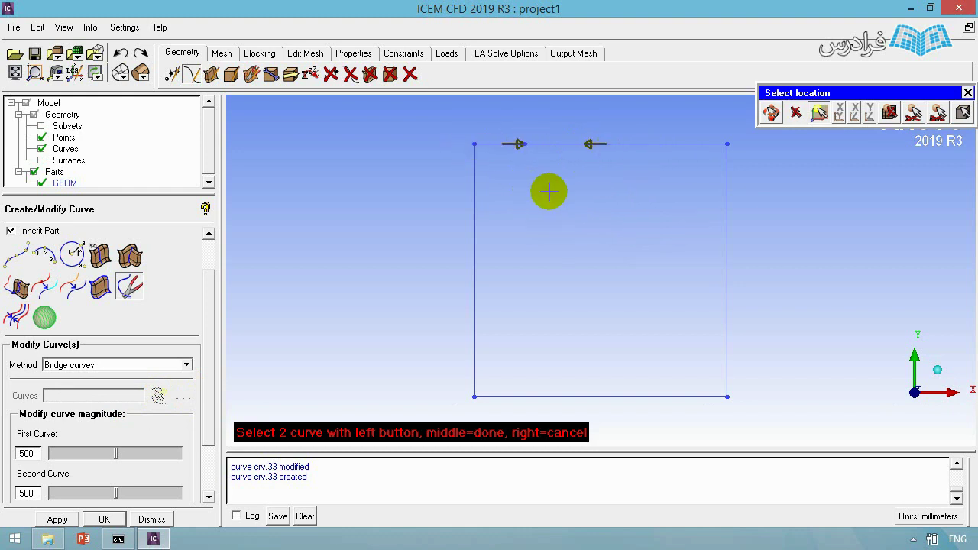
pyautogui.middleClick(525, 196)
pyautogui.moveTo(115, 454); pyautogui.dragTo(56, 456)
pyautogui.moveTo(115, 493); pyautogui.dragTo(76, 499)
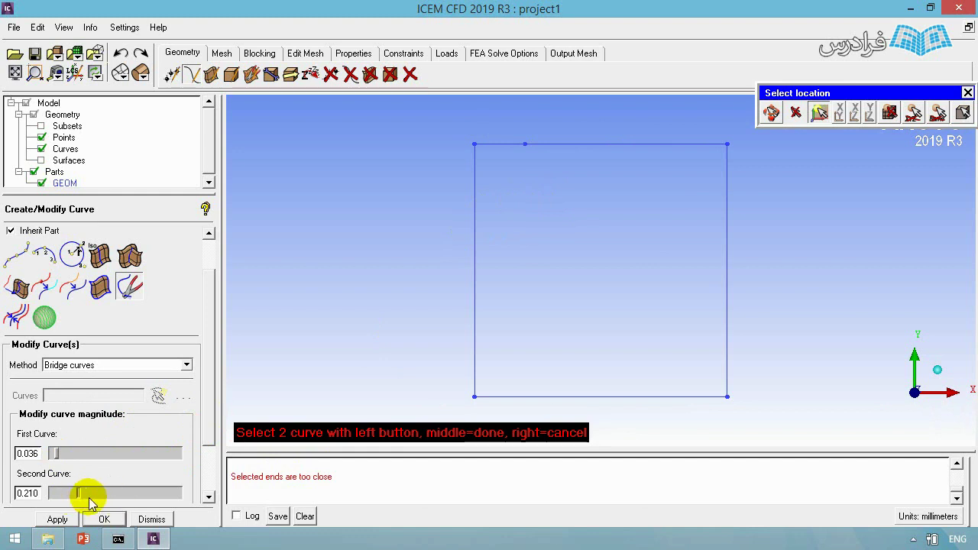
pyautogui.middleClick(175, 492)
pyautogui.click(152, 519)
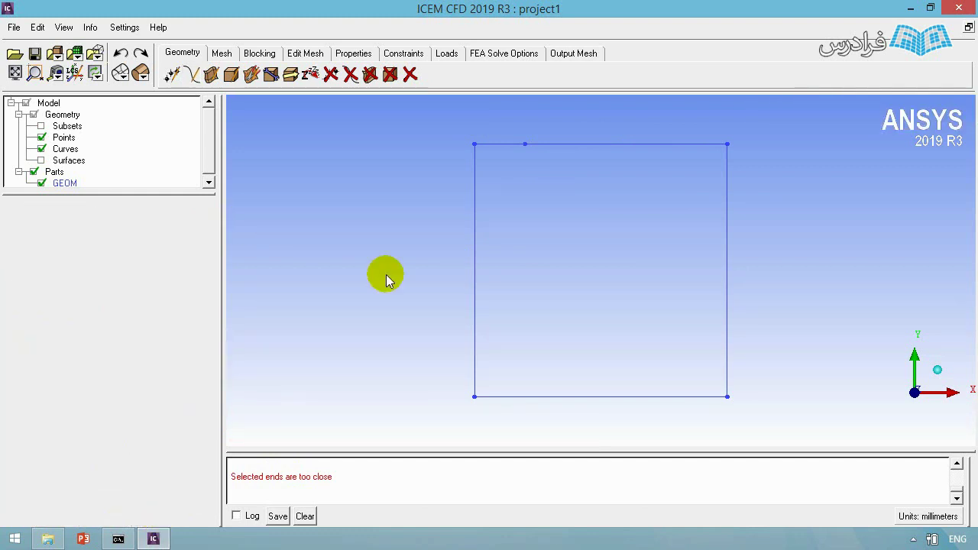
# - Check the extent of the upper-edge curves with a deletion selection, without deleting any
pyautogui.click(351, 74)
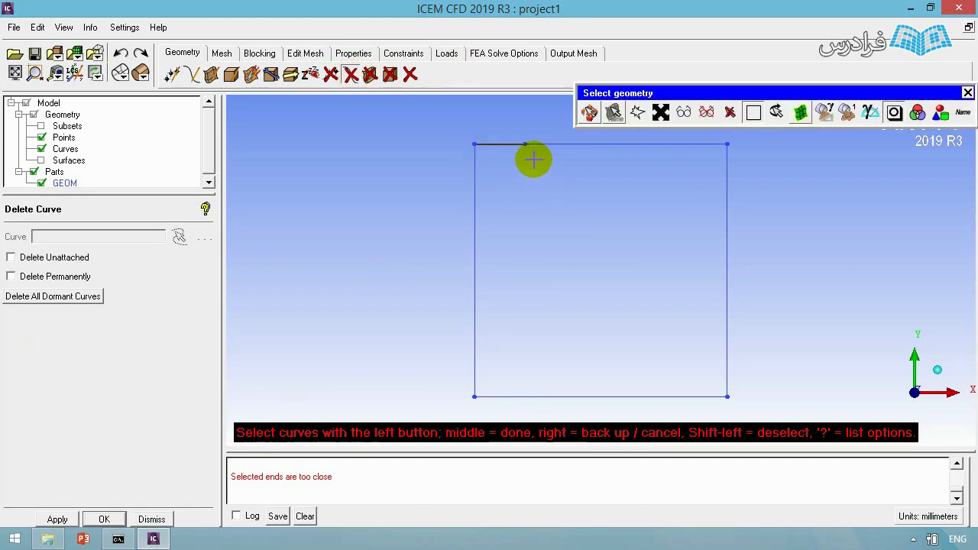
pyautogui.middleClick(550, 178)
pyautogui.click(191, 75)
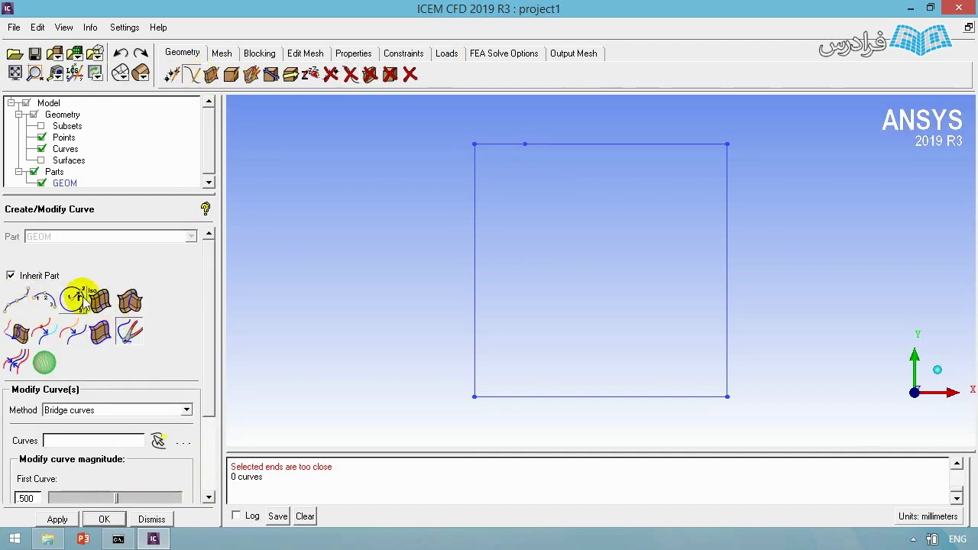
pyautogui.click(172, 75)
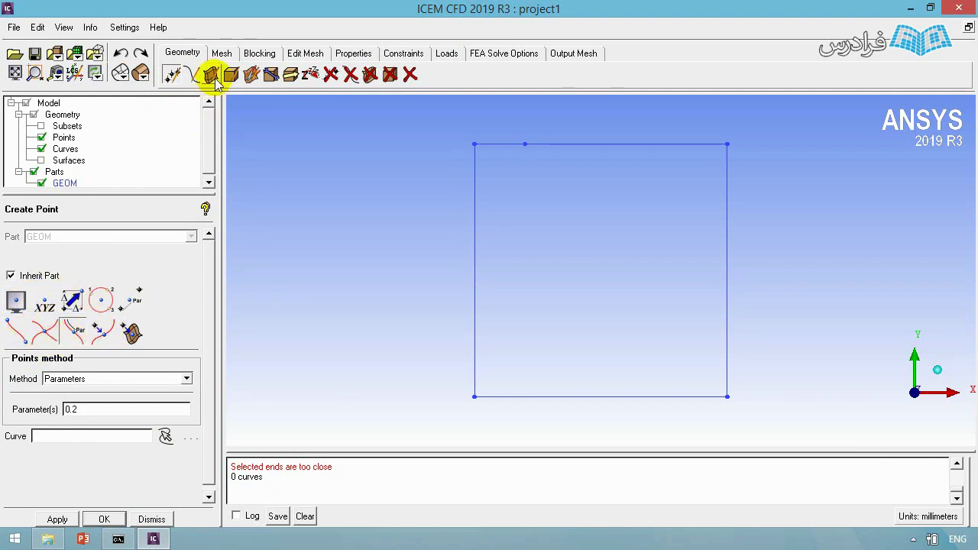
# - Concatenate the short and long upper-edge segments into a single curve
pyautogui.click(192, 74)
pyautogui.click(72, 332)
pyautogui.click(495, 144)
pyautogui.click(560, 144)
pyautogui.middleClick(559, 183)
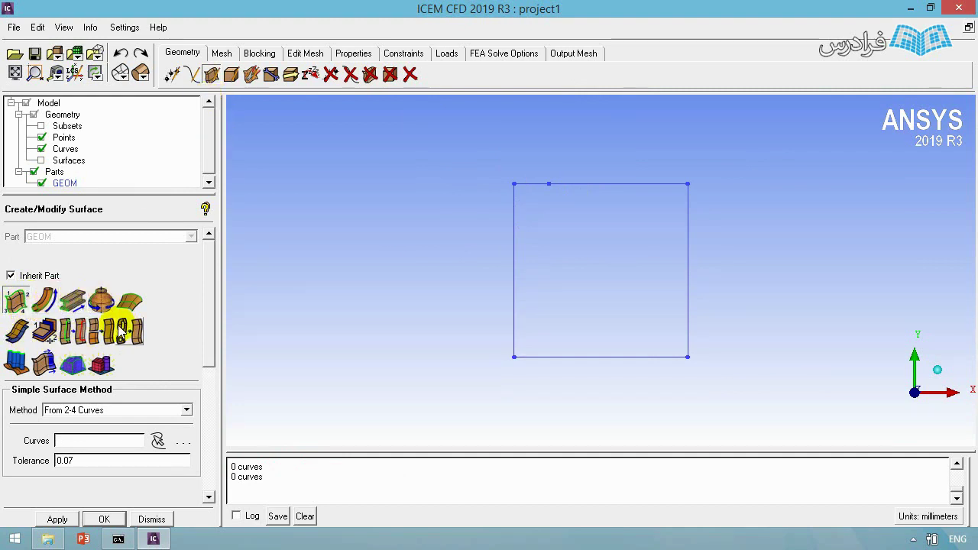
# - Display the surfaces and delete the intermediate point on the square's upper edge
pyautogui.click(11, 306)
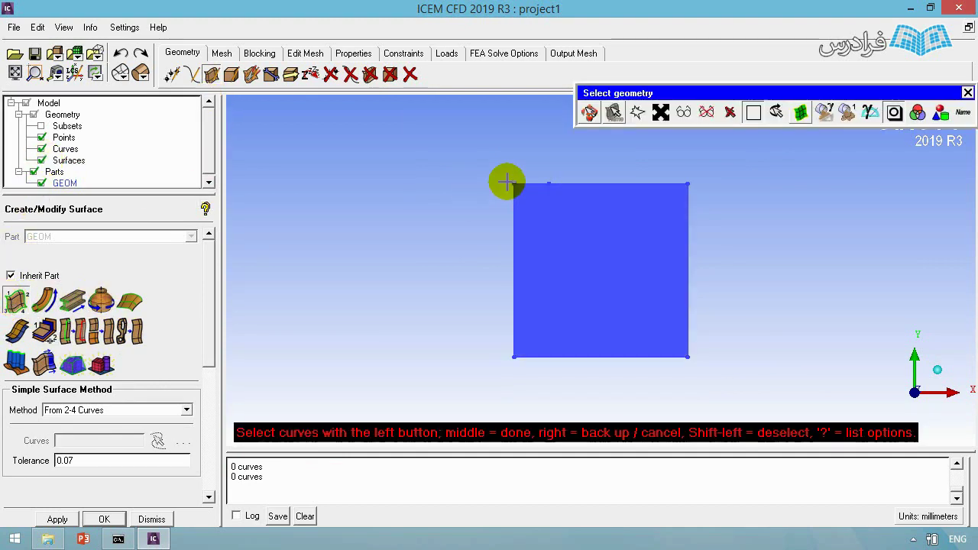
pyautogui.rightClick(444, 247)
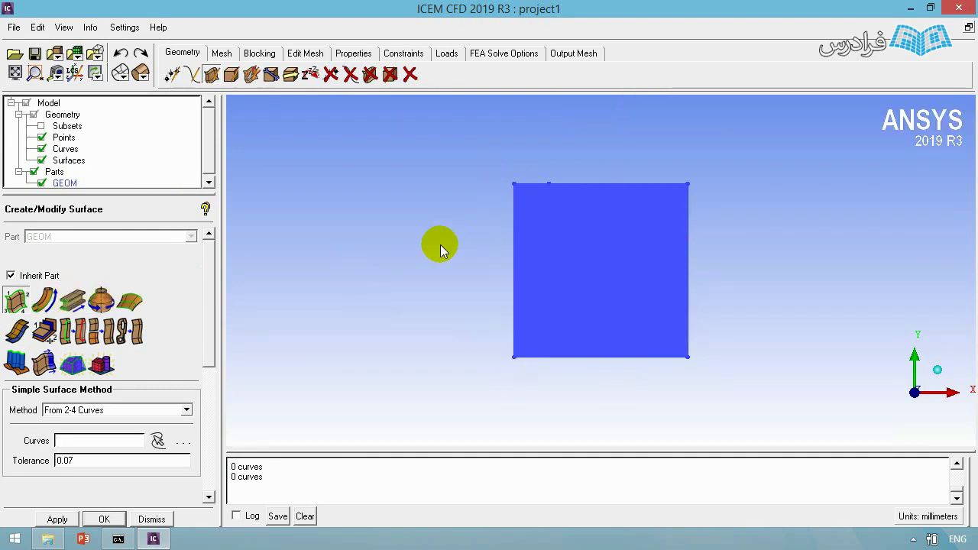
pyautogui.click(327, 75)
pyautogui.middleClick(559, 197)
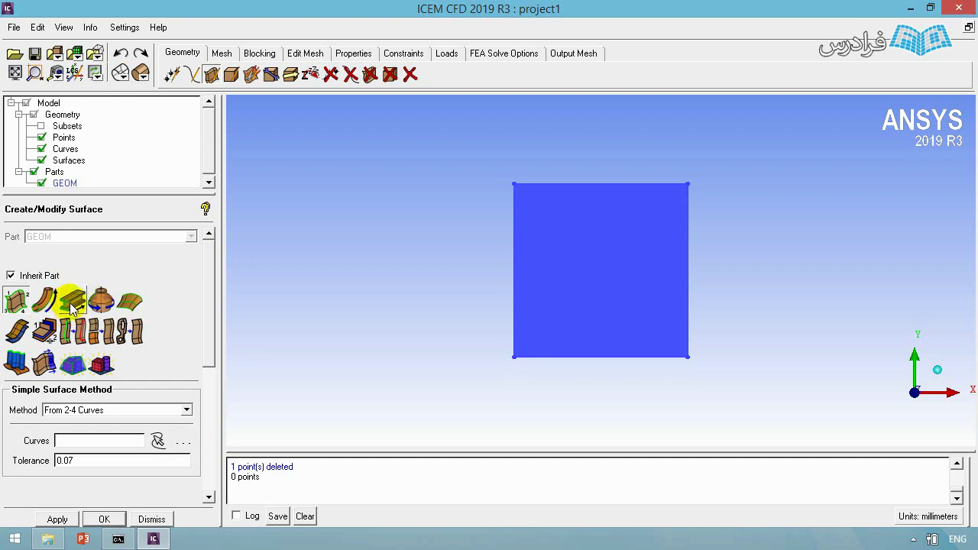
# - Examine the Vector and Driving curve methods for sweeping a surface, without creating one
pyautogui.moveTo(333, 295); pyautogui.dragTo(535, 276)
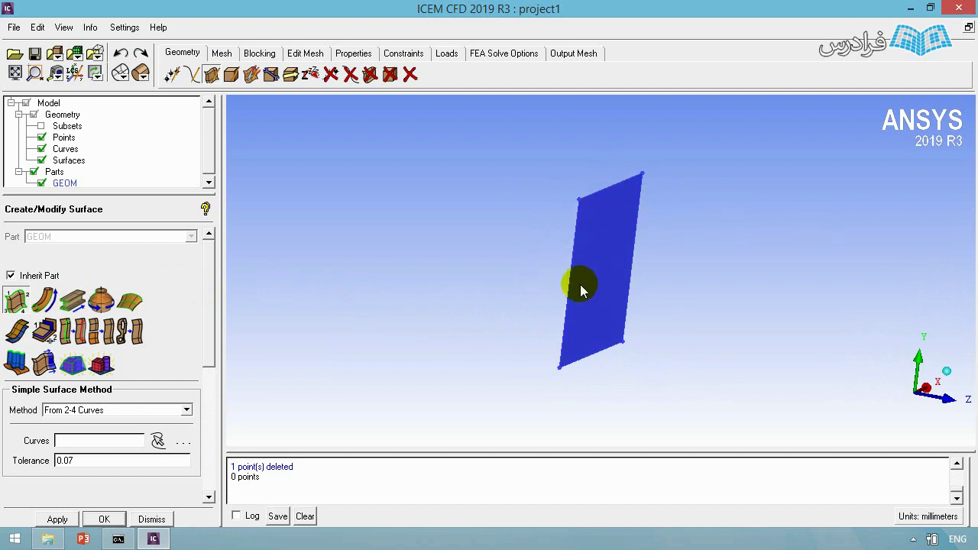
pyautogui.click(71, 306)
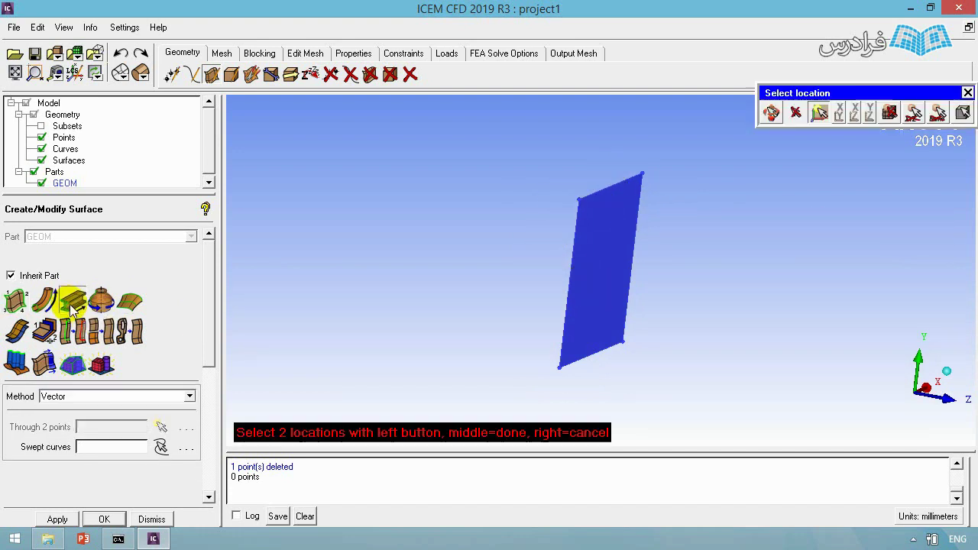
pyautogui.click(48, 397)
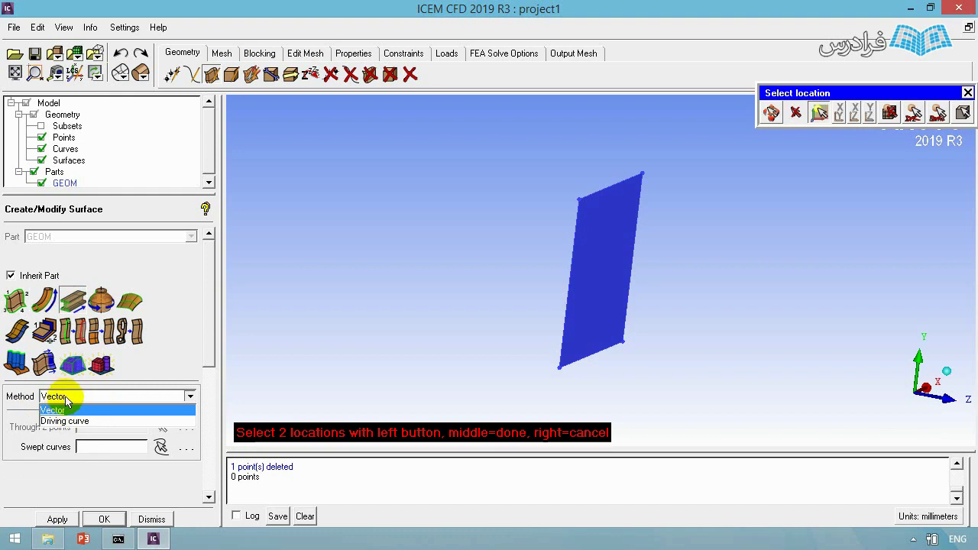
pyautogui.click(58, 422)
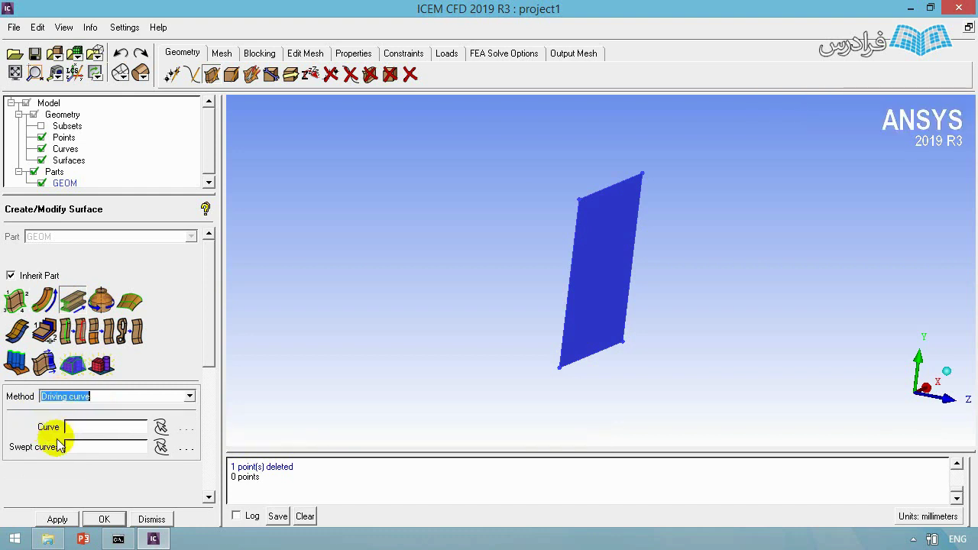
pyautogui.click(96, 398)
pyautogui.click(73, 409)
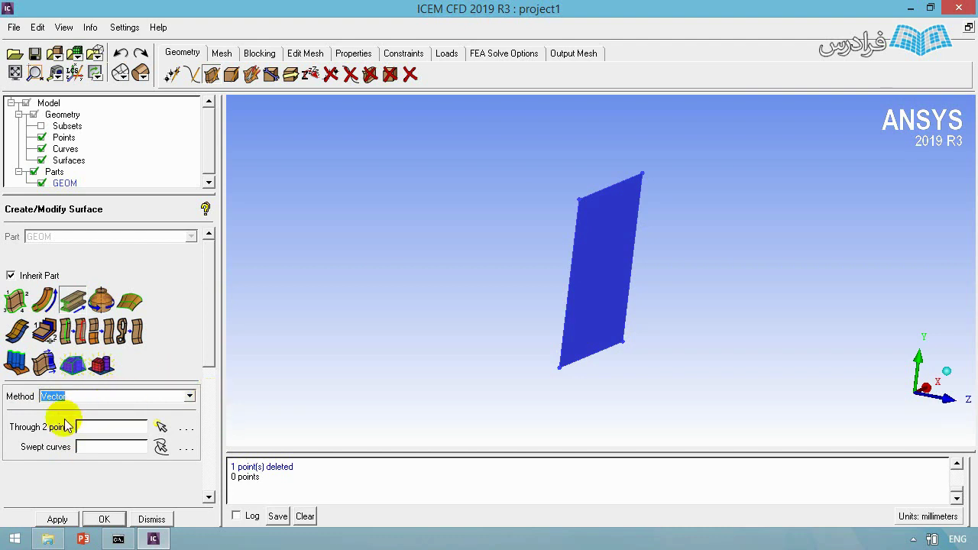
pyautogui.click(161, 427)
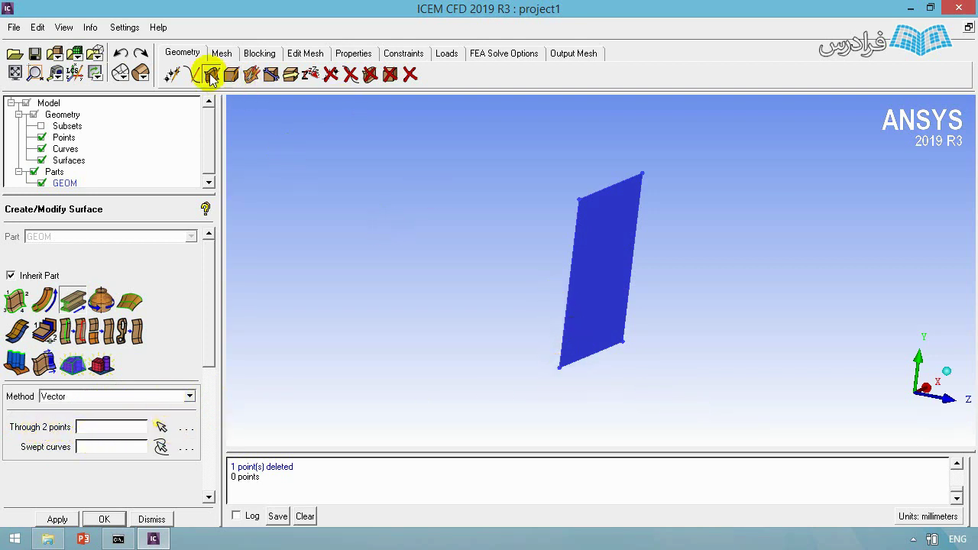
# - Create a point at X 0, Y 0, Z 100 by explicit coordinates, and return to Create/Modify Surface
pyautogui.click(176, 75)
pyautogui.click(42, 301)
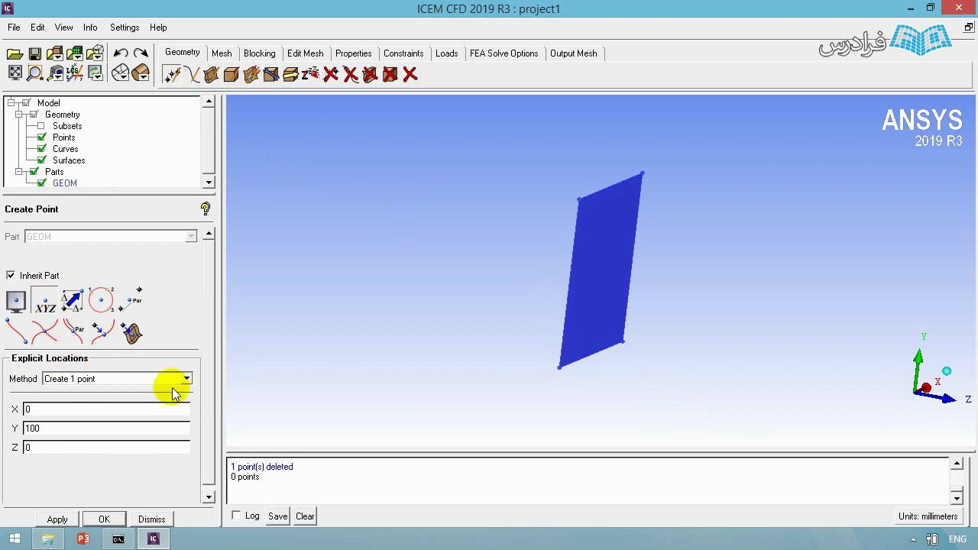
pyautogui.press('Tab')
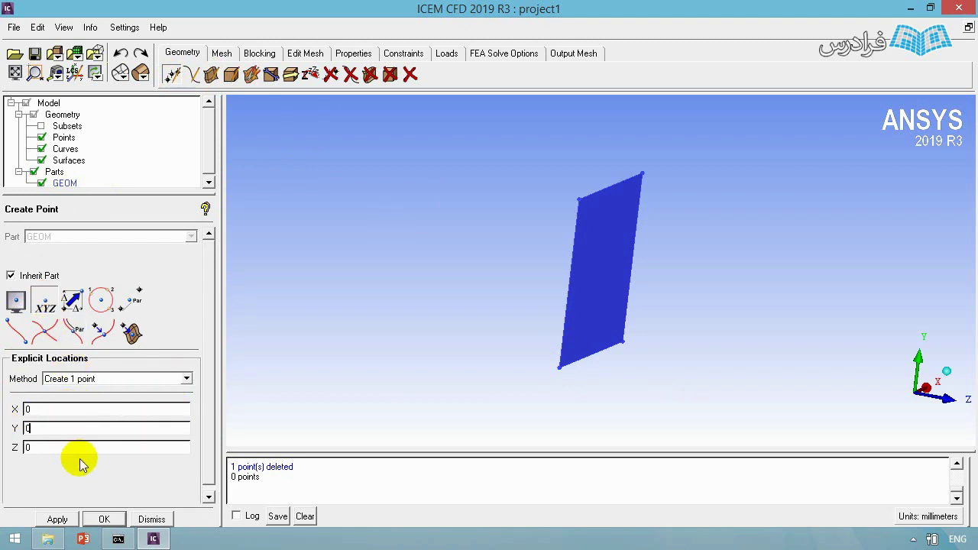
pyautogui.press('Tab')
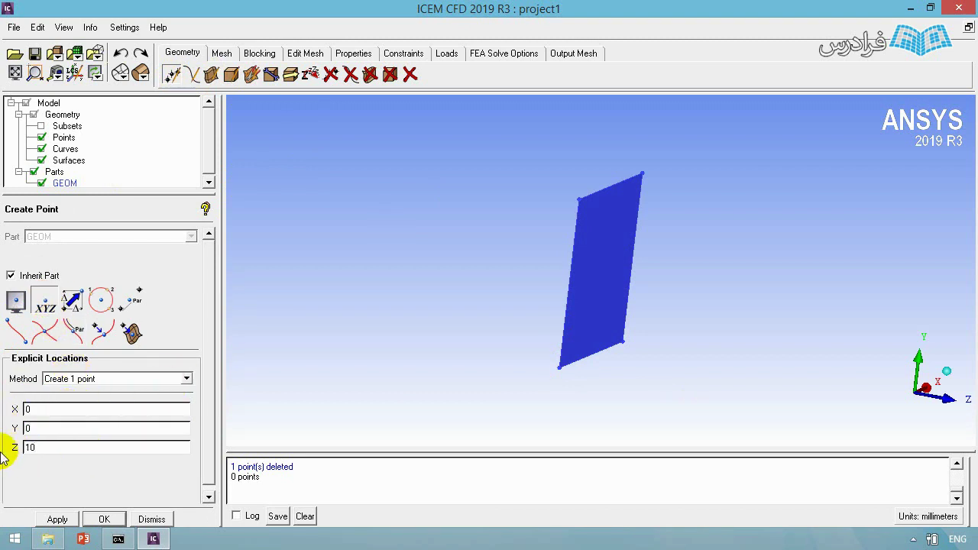
pyautogui.write('100')
pyautogui.click(57, 519)
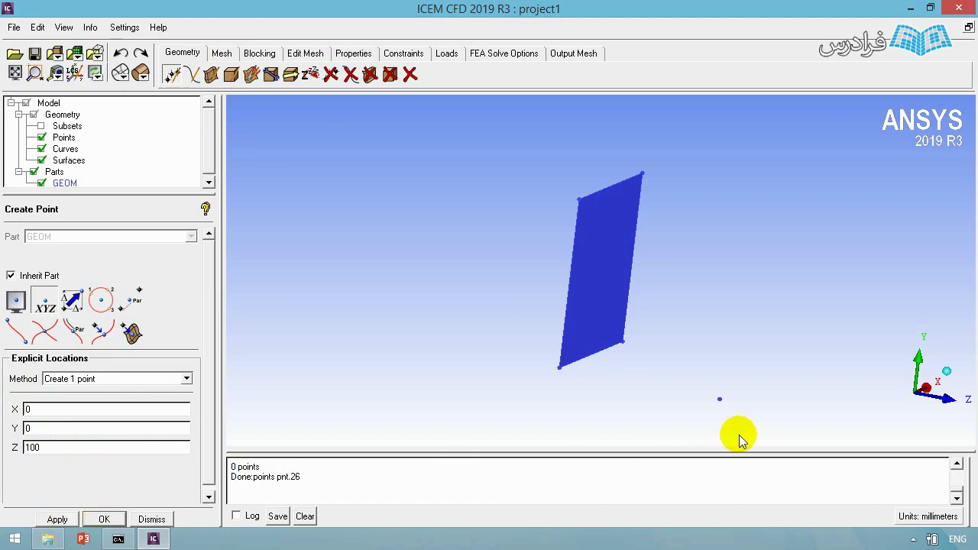
pyautogui.click(151, 519)
pyautogui.click(212, 73)
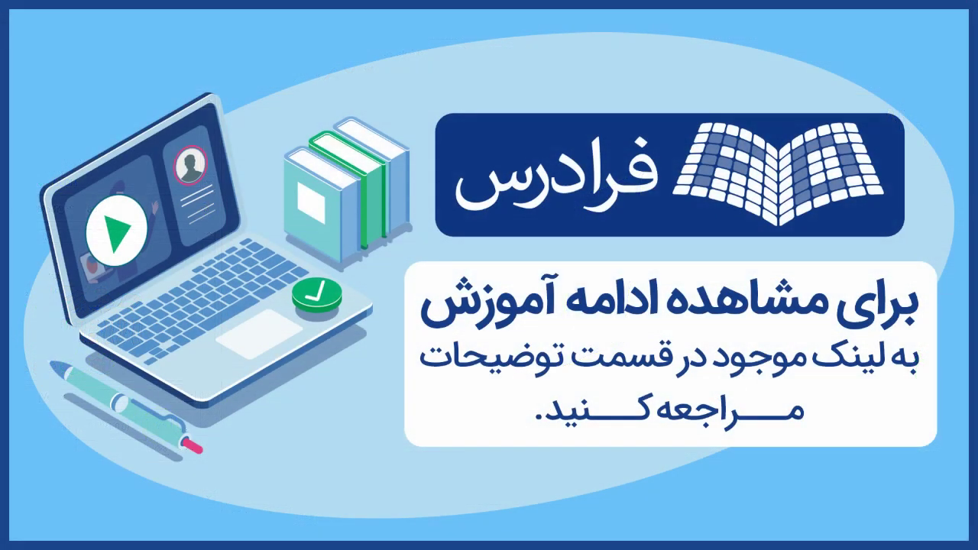